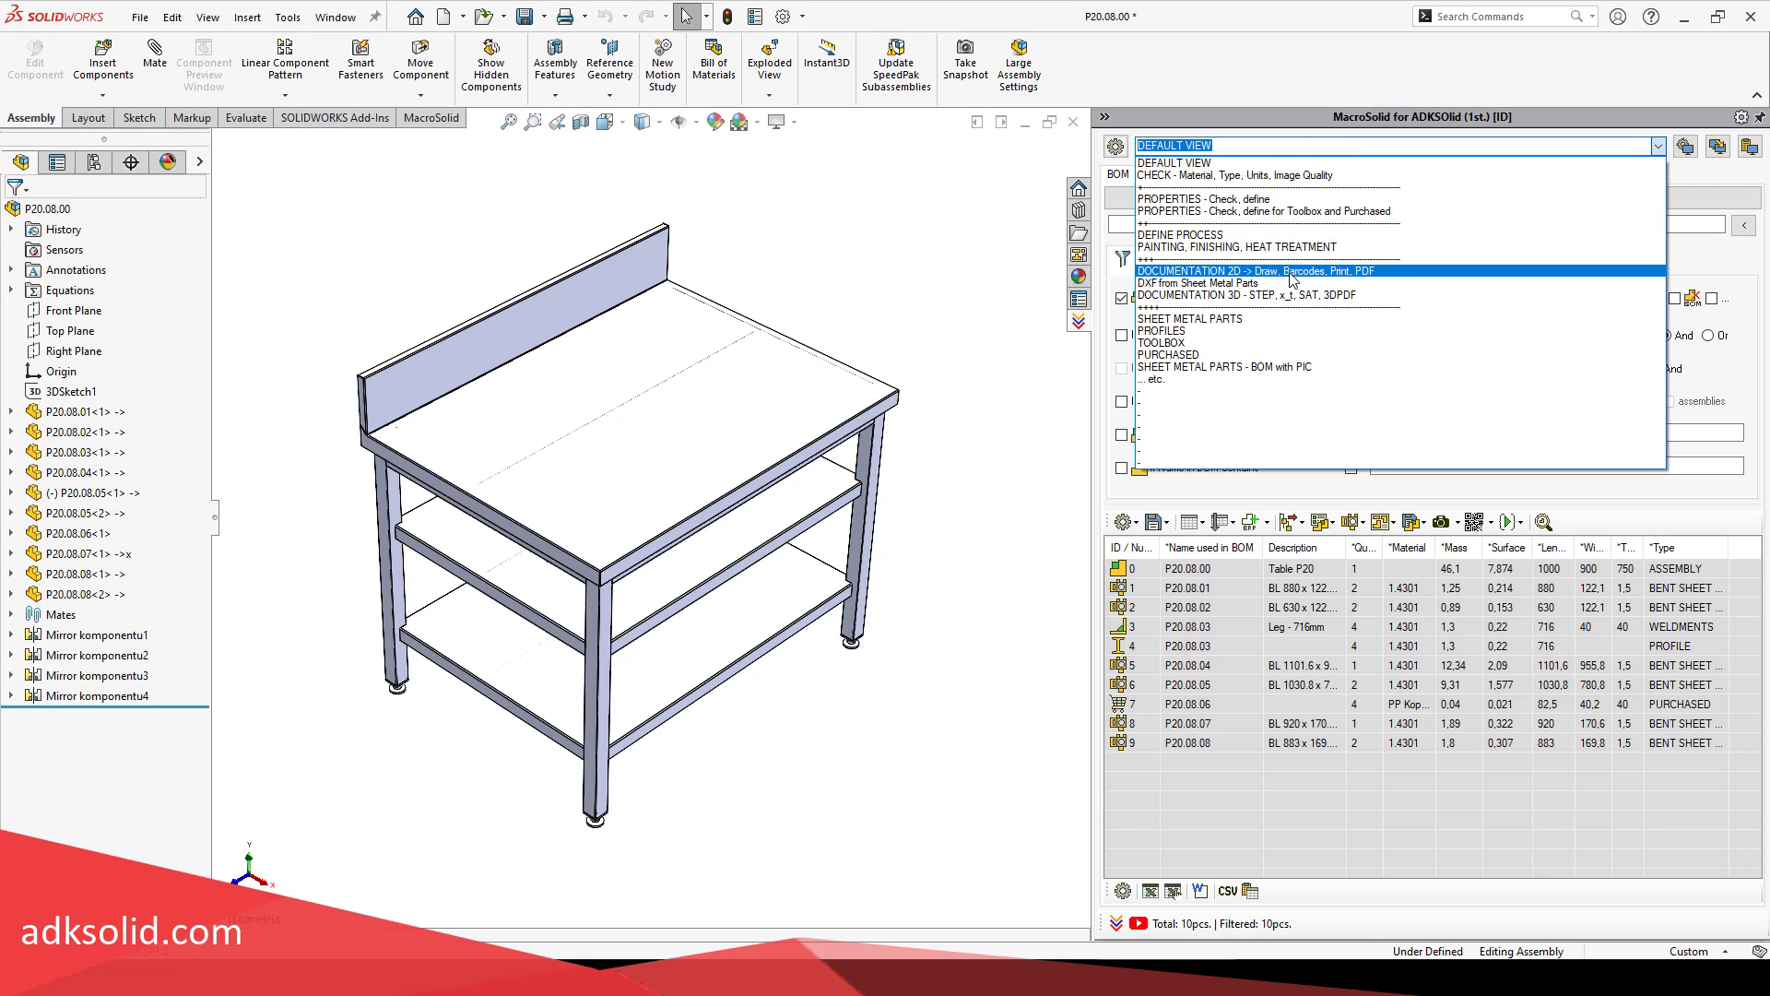
Step: Load the DXF from Sheet Metal Parts view and generate DXF files for the listed parts
left_click(1289, 283)
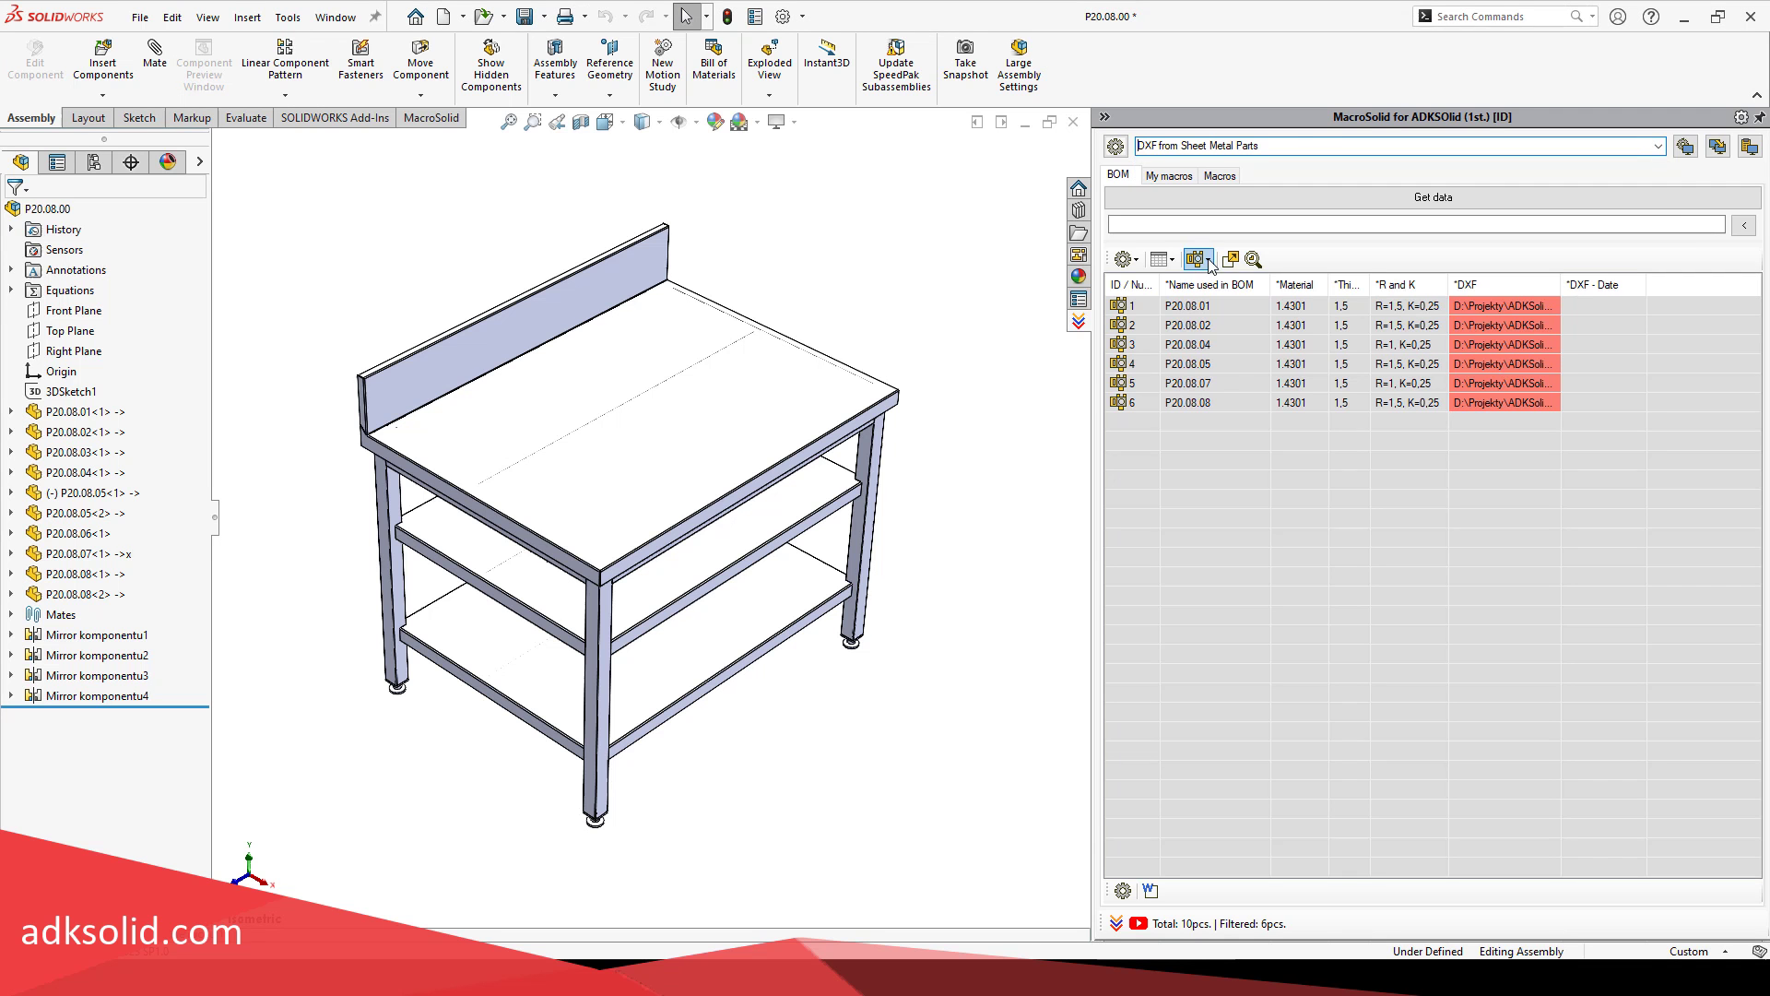
left_click(1209, 263)
left_click(936, 544)
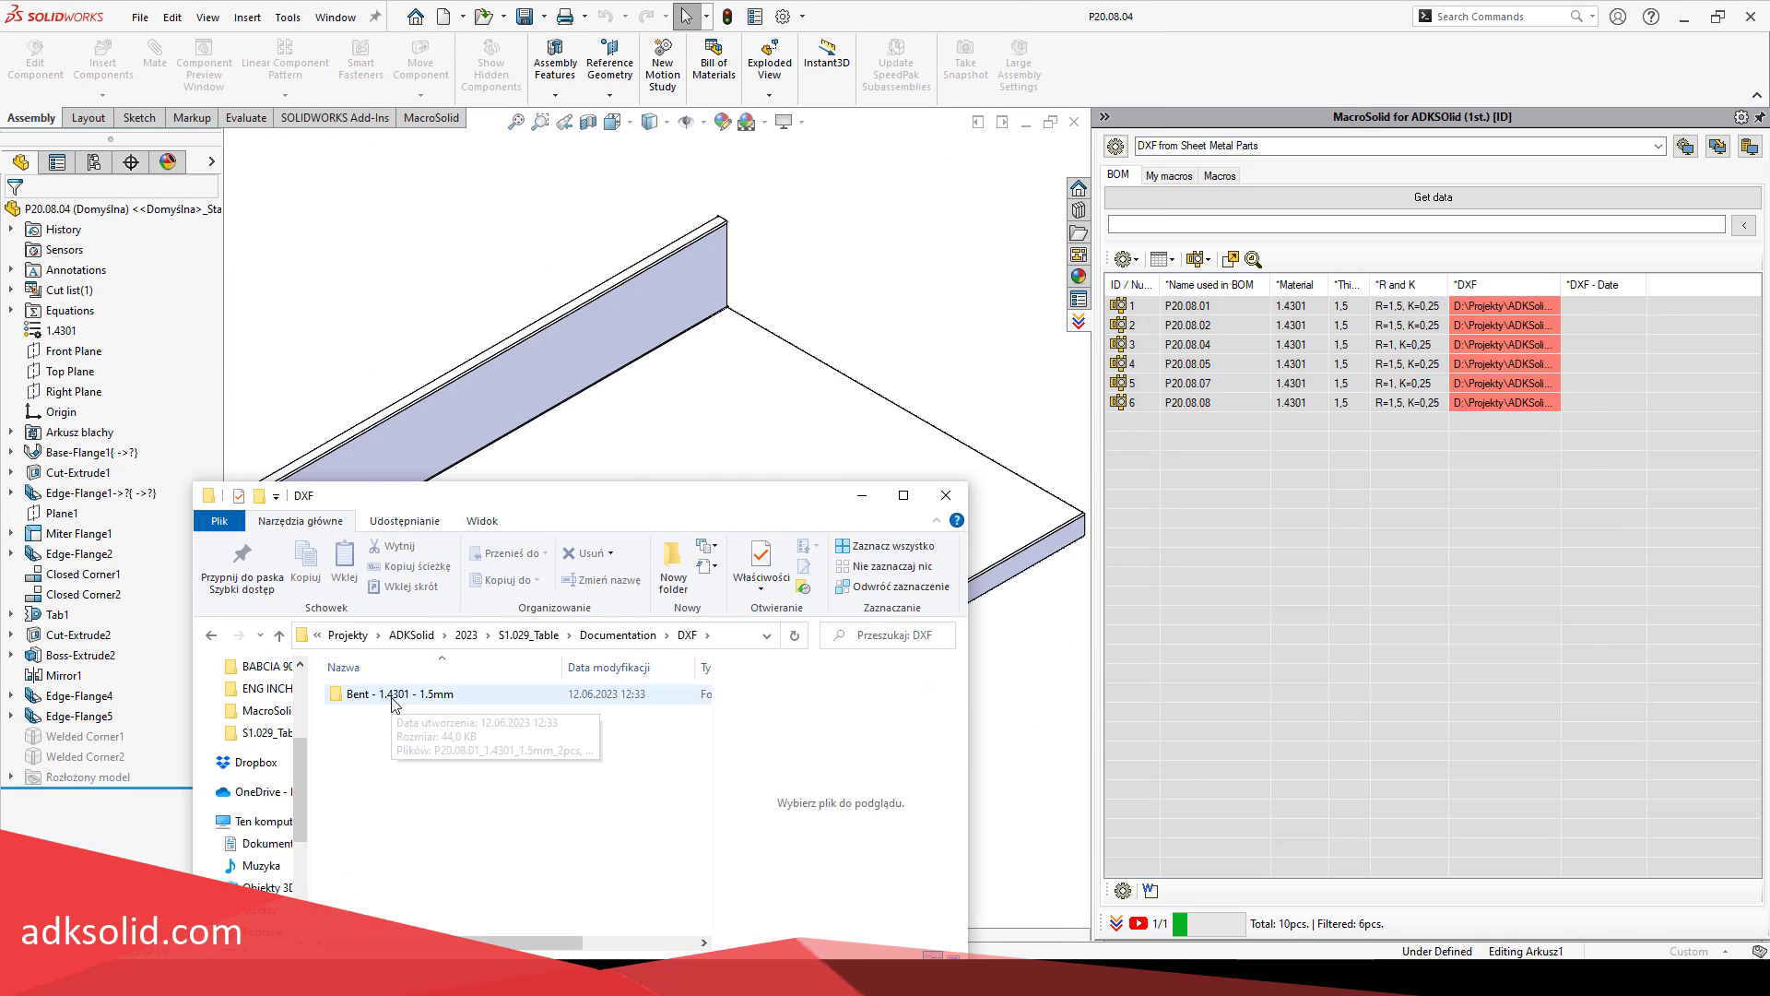
Step: Examine the exported DXF files in the folder Bent - 1.4301 - 1.5mm and close the folder
double_click(395, 695)
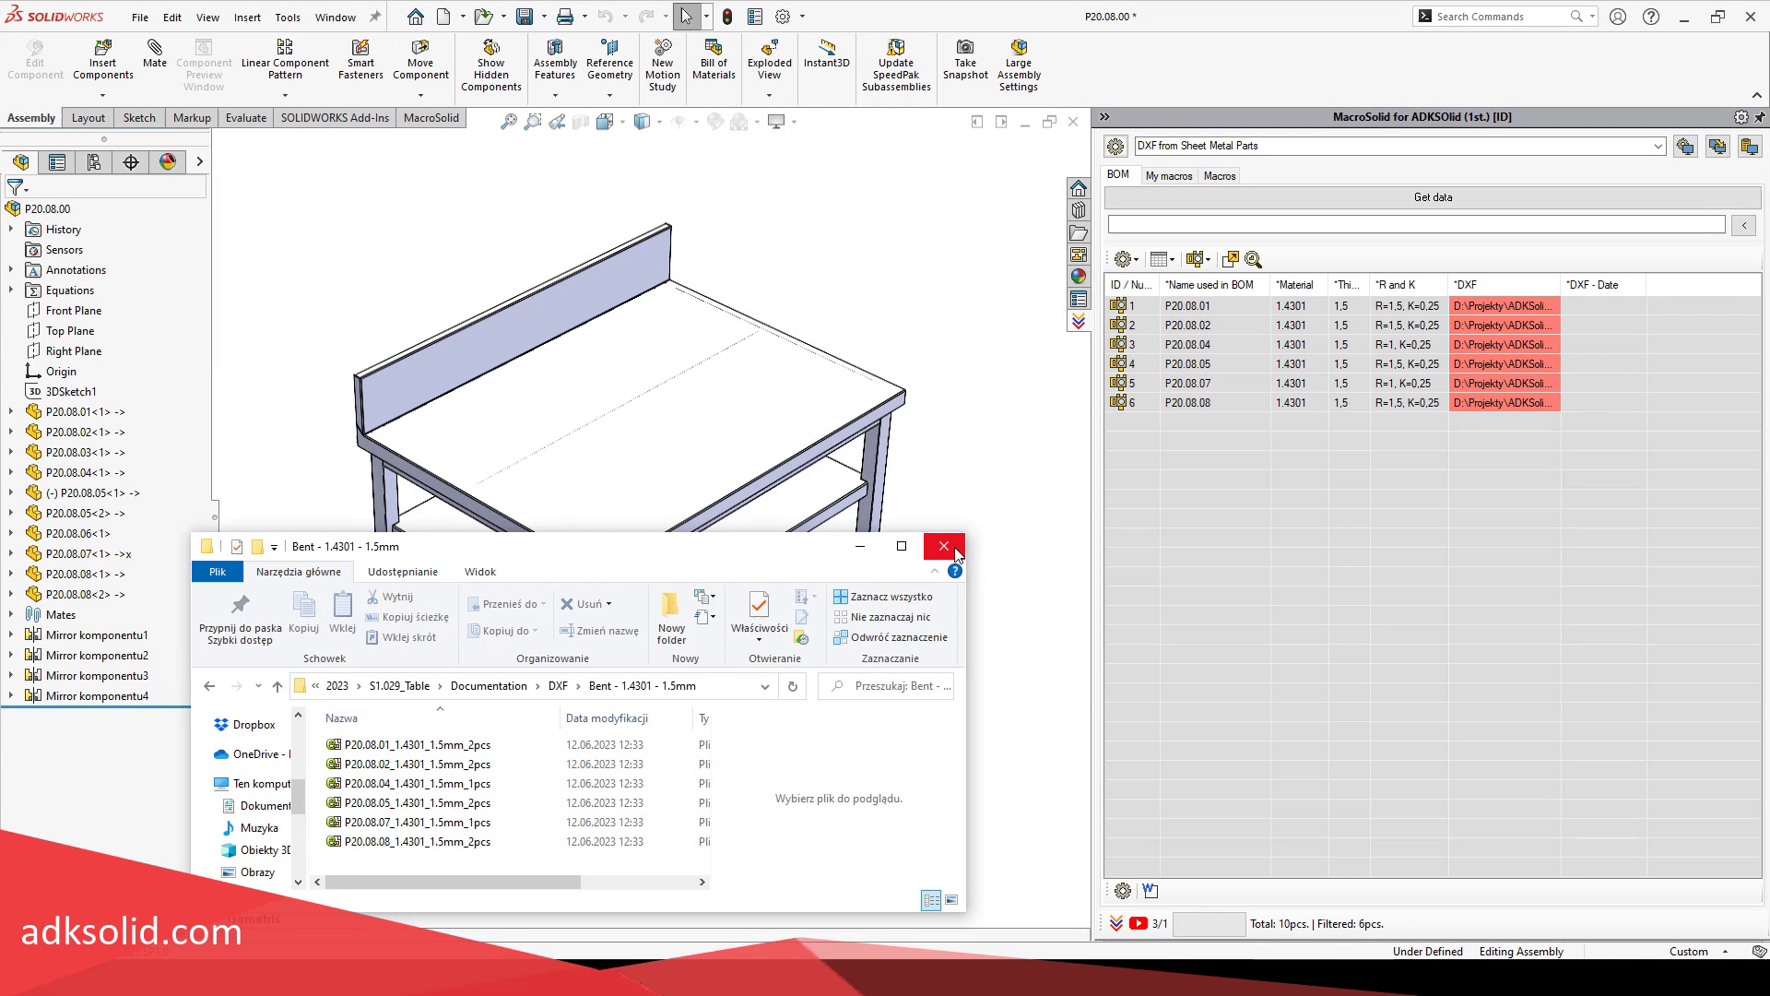
left_click(943, 546)
Step: View the exported DXF of part P20.08.08 from its BOM row and look at the row's available file actions
left_click(1514, 403)
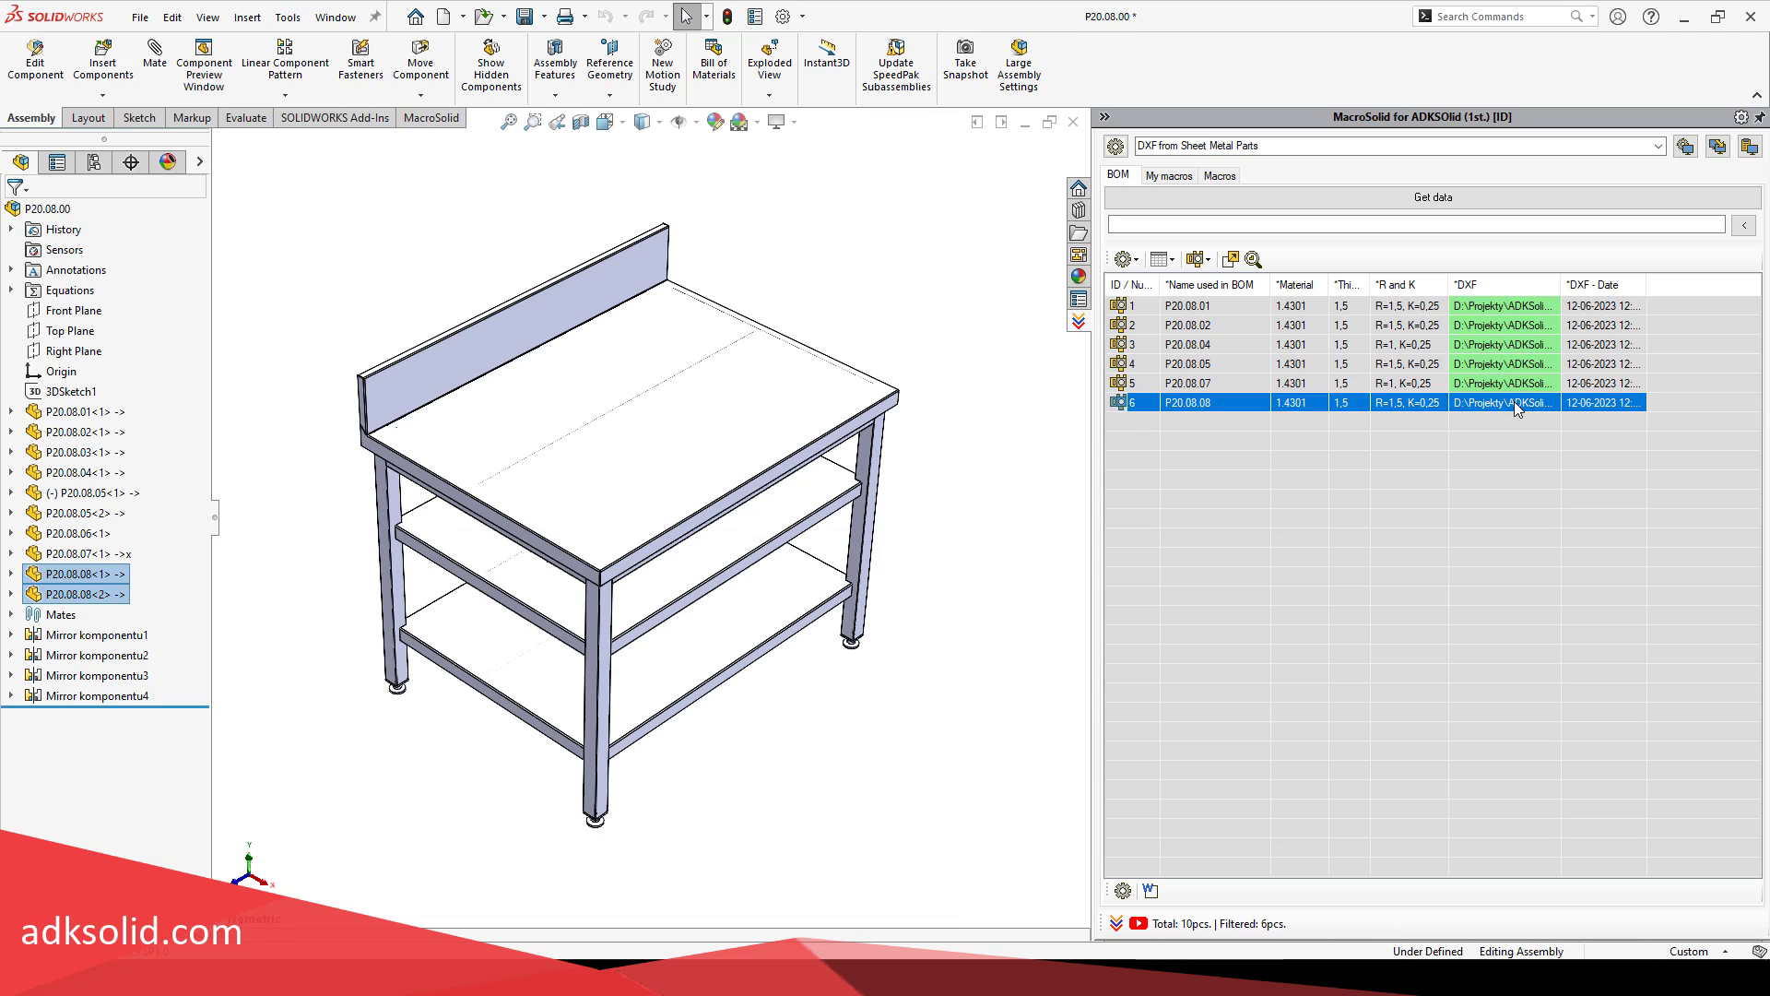
double_click(1514, 403)
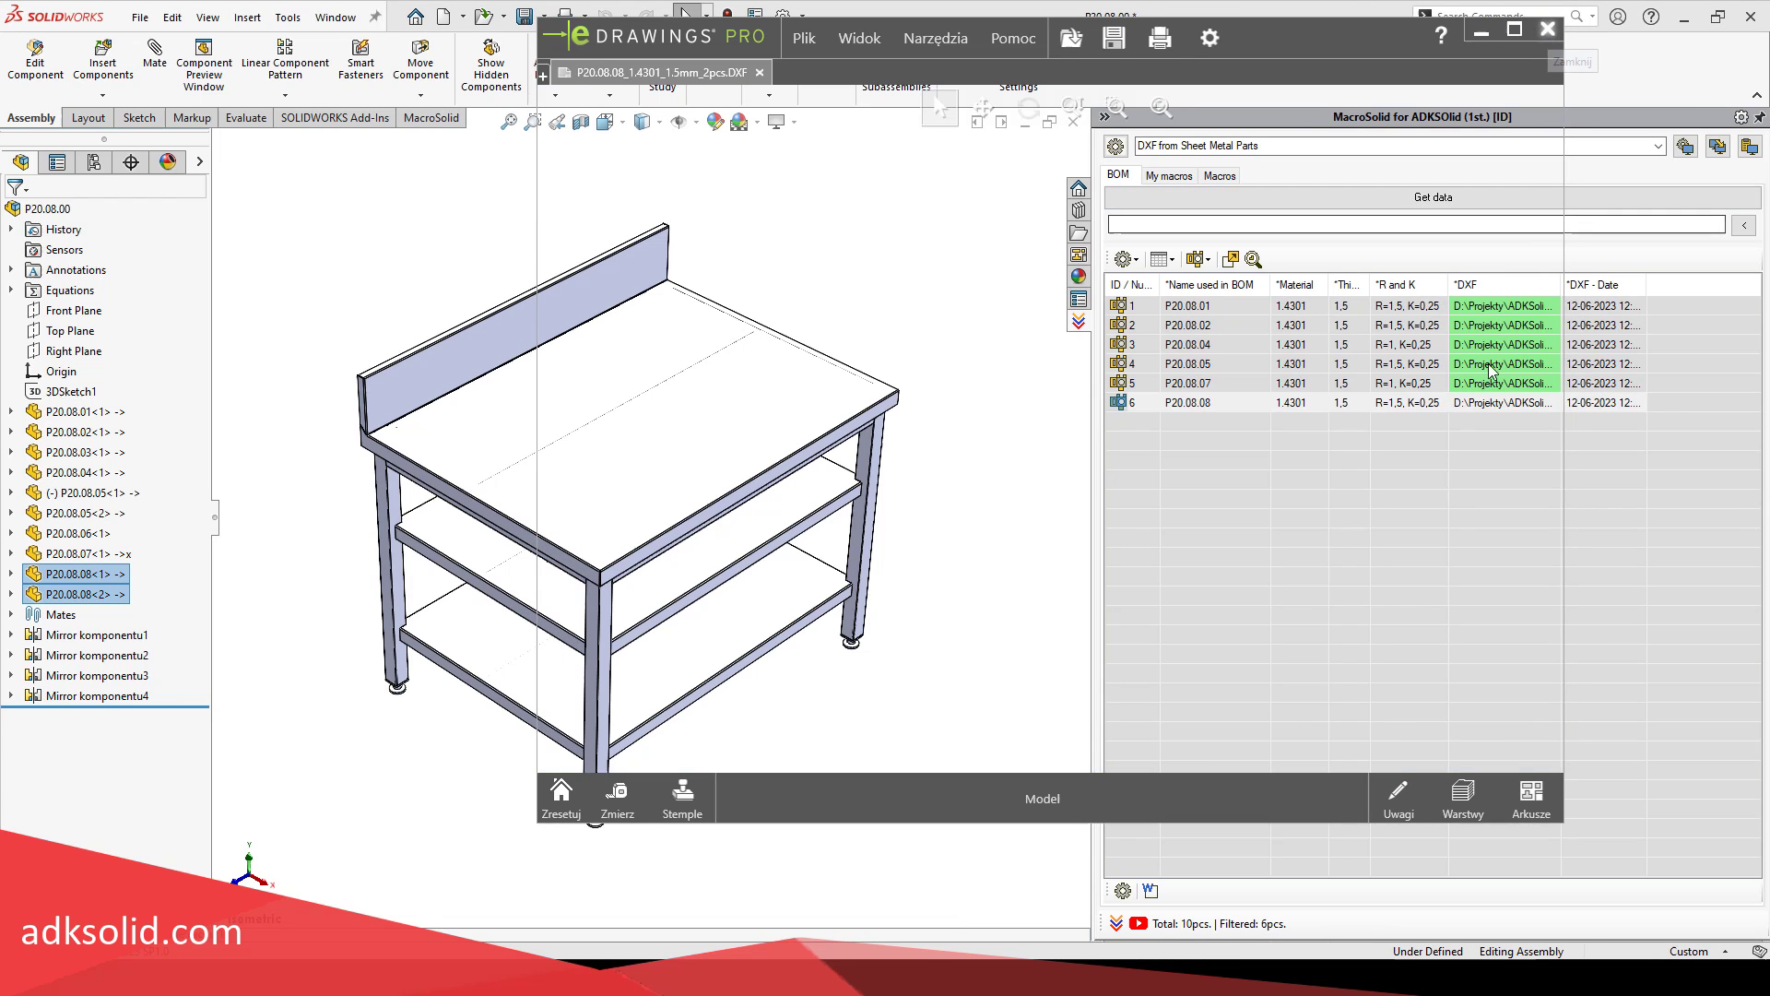
right_click(1478, 404)
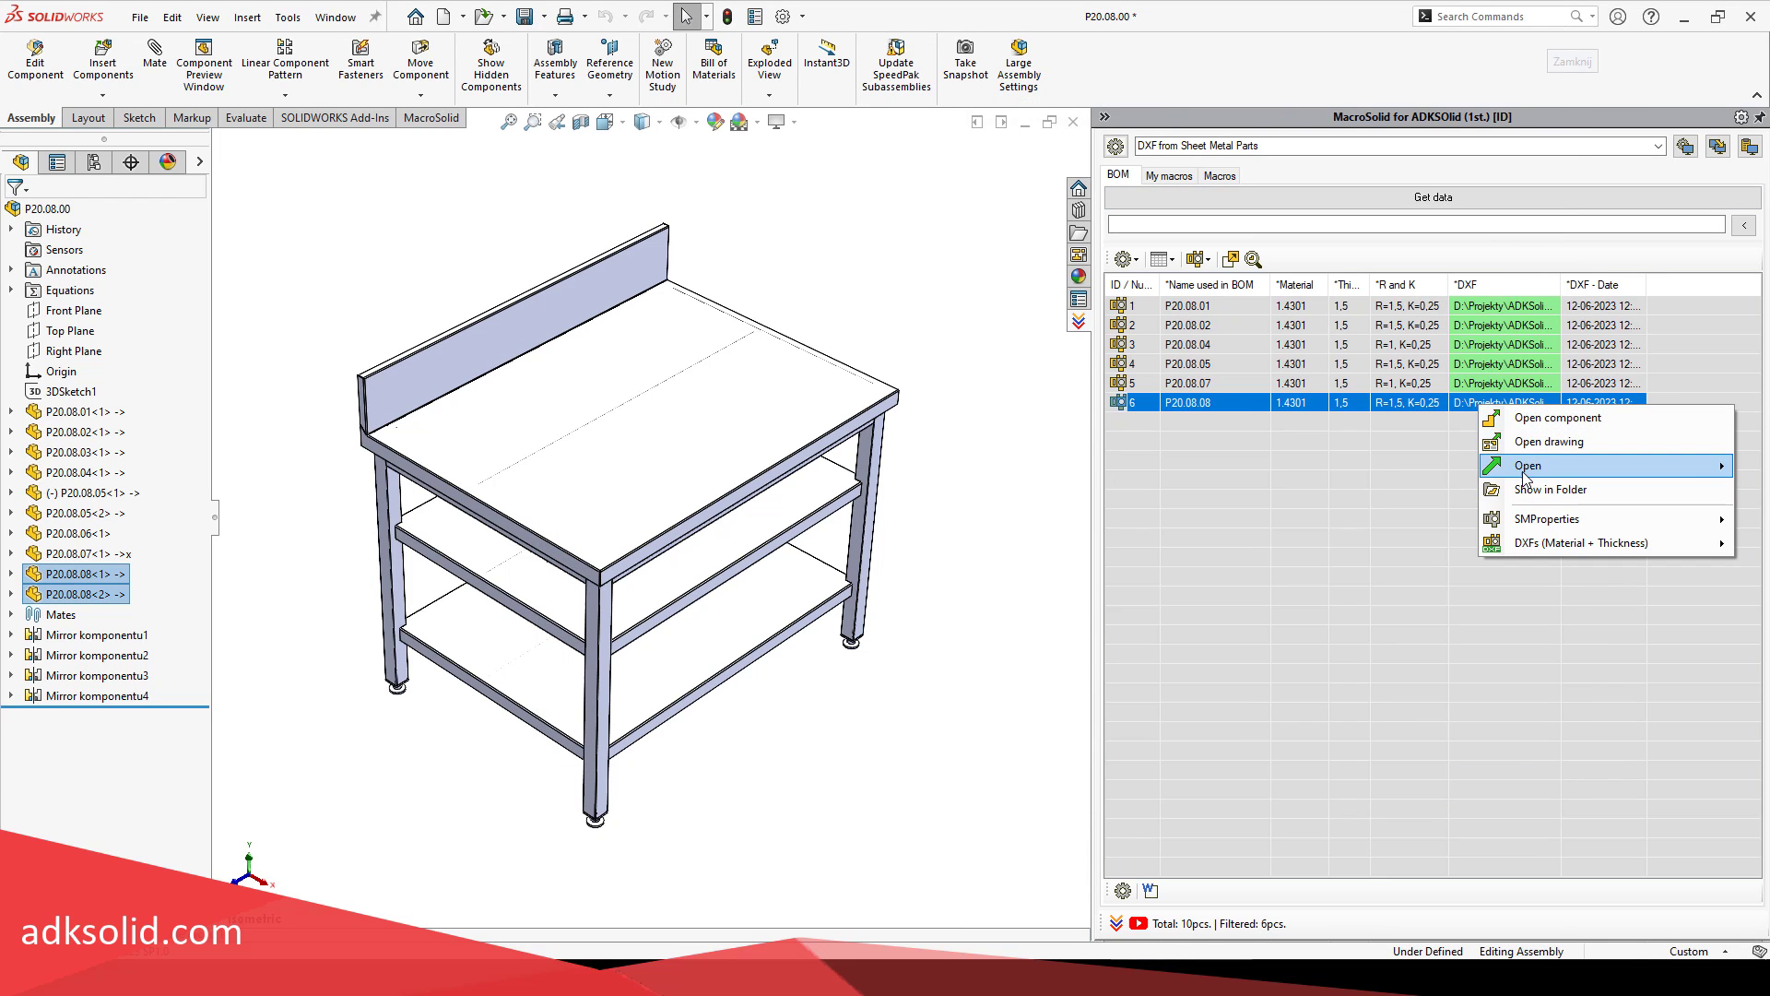
mouse_move(1528, 465)
left_click(1216, 516)
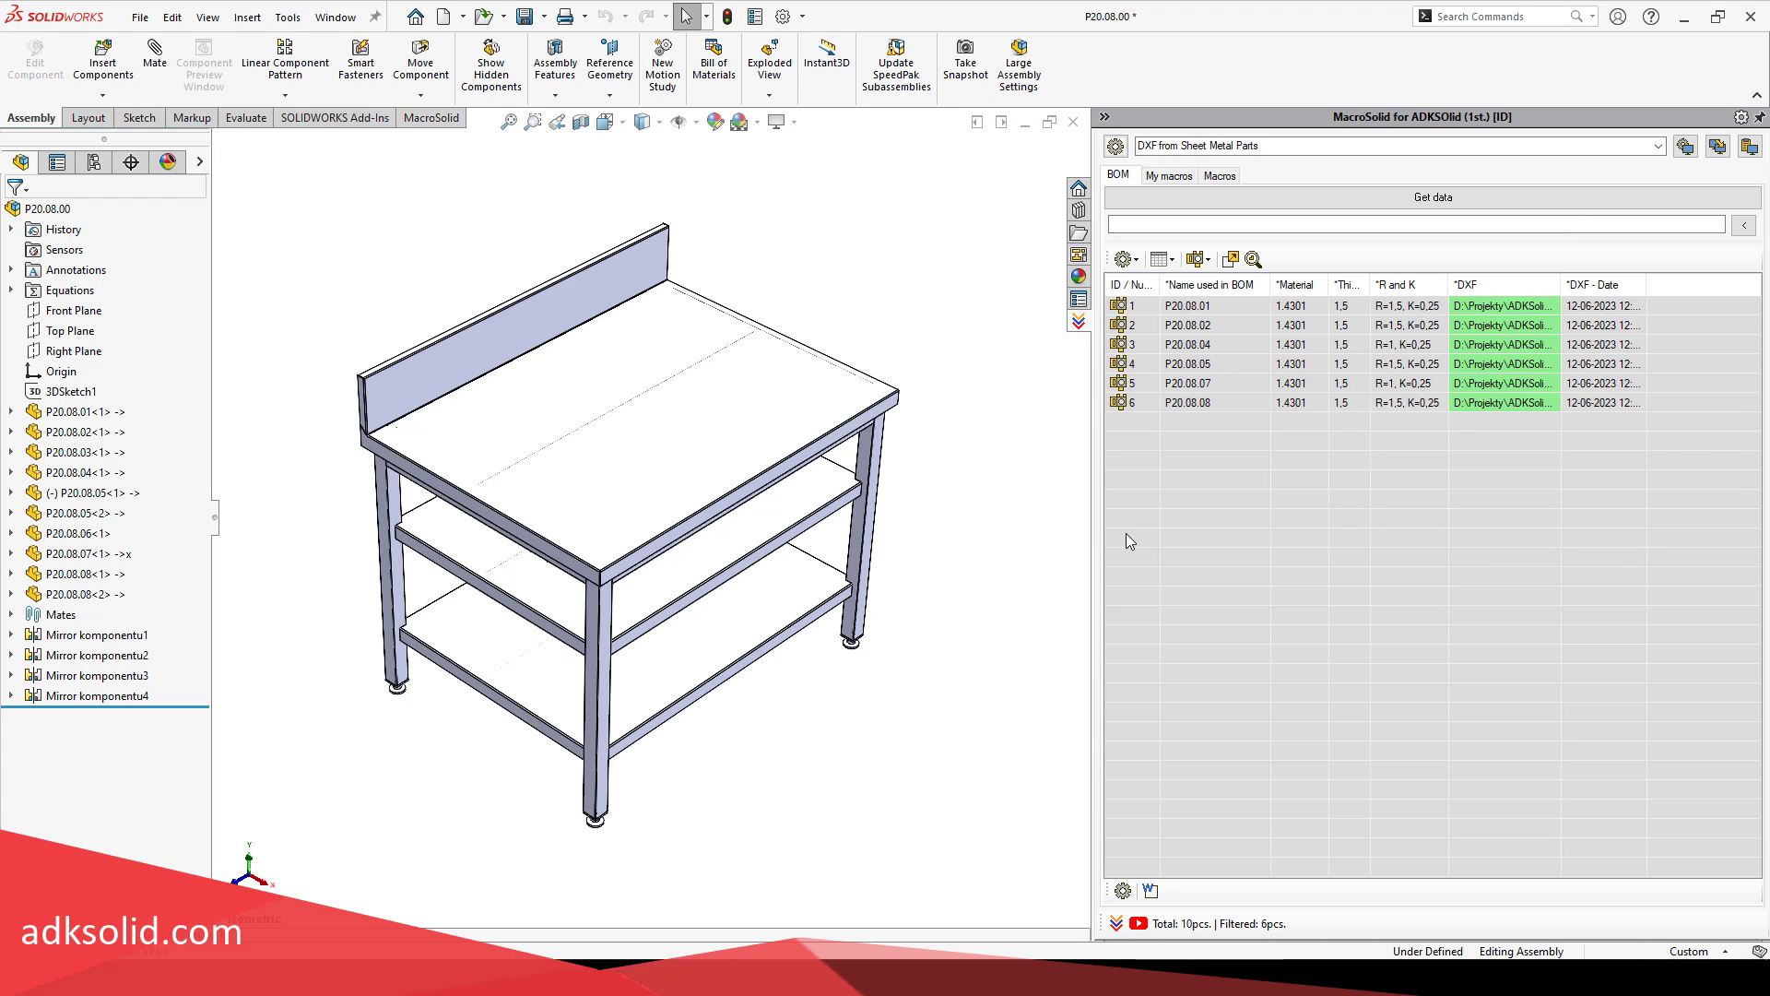
Step: Open component P20.08.08 from the assembly in its own window
left_click(118, 592)
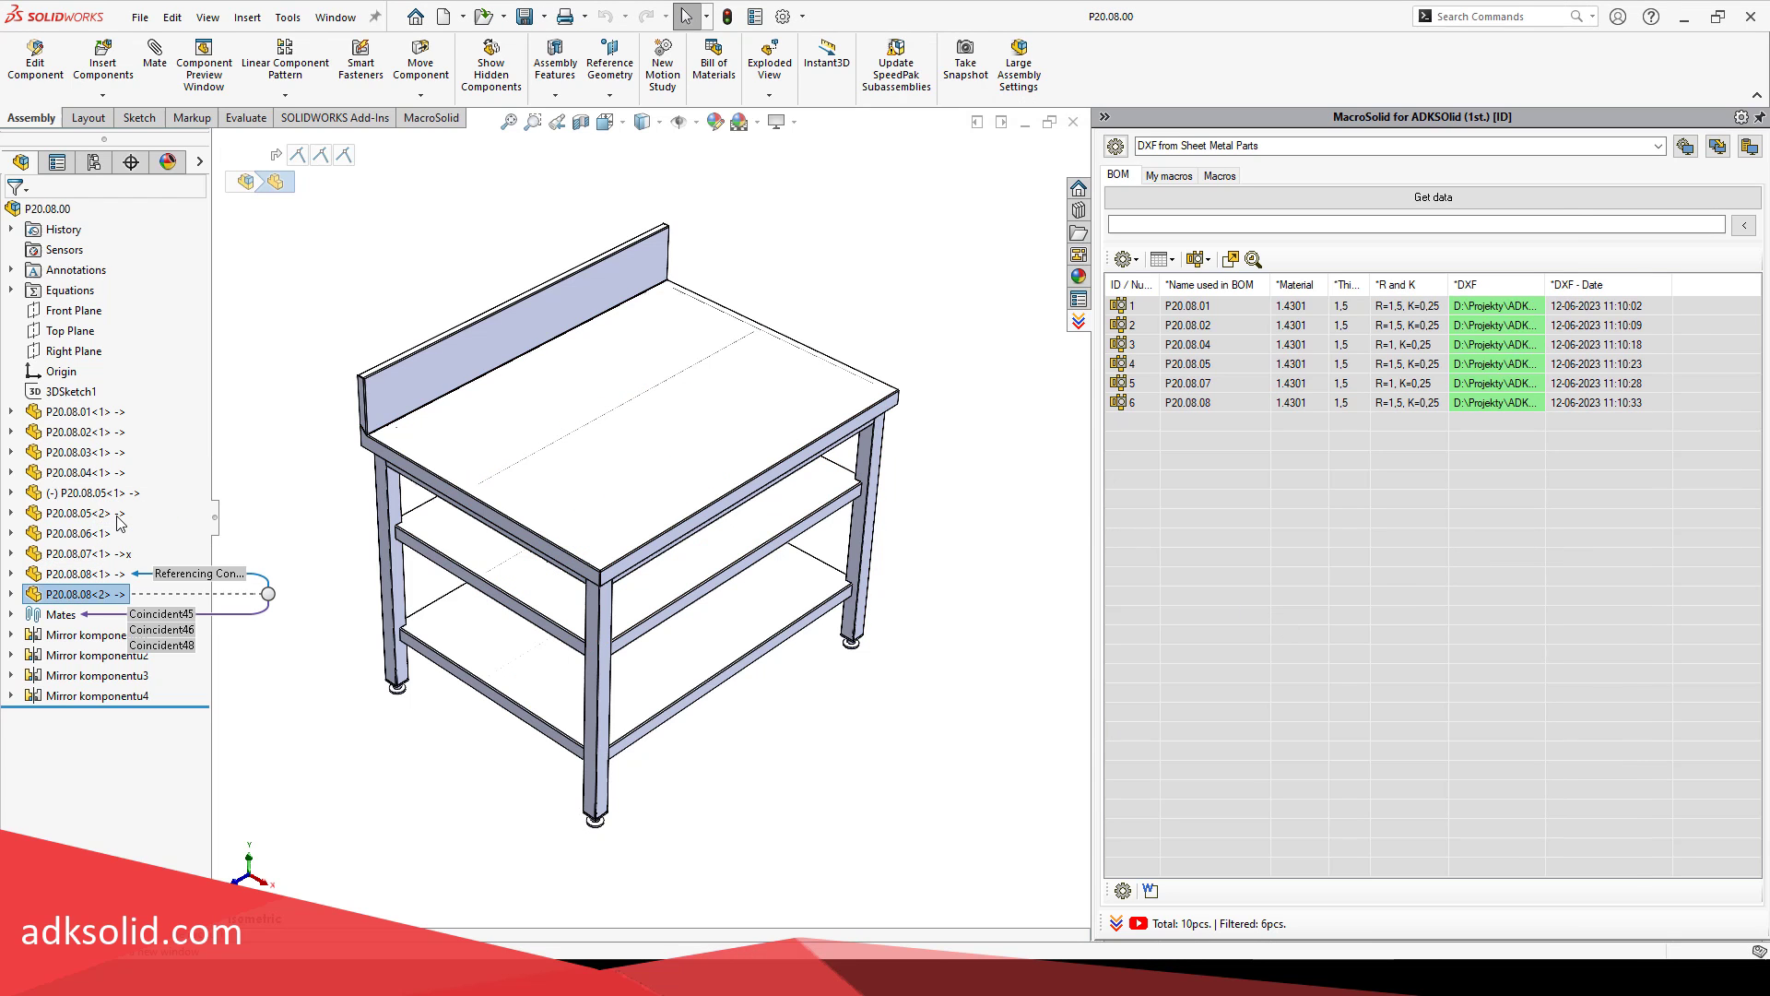
left_click(153, 544)
Step: Try to save part P20.08.08 as a DXF file and highlight the flat pattern prefix in the file name
left_click(140, 18)
left_click(175, 246)
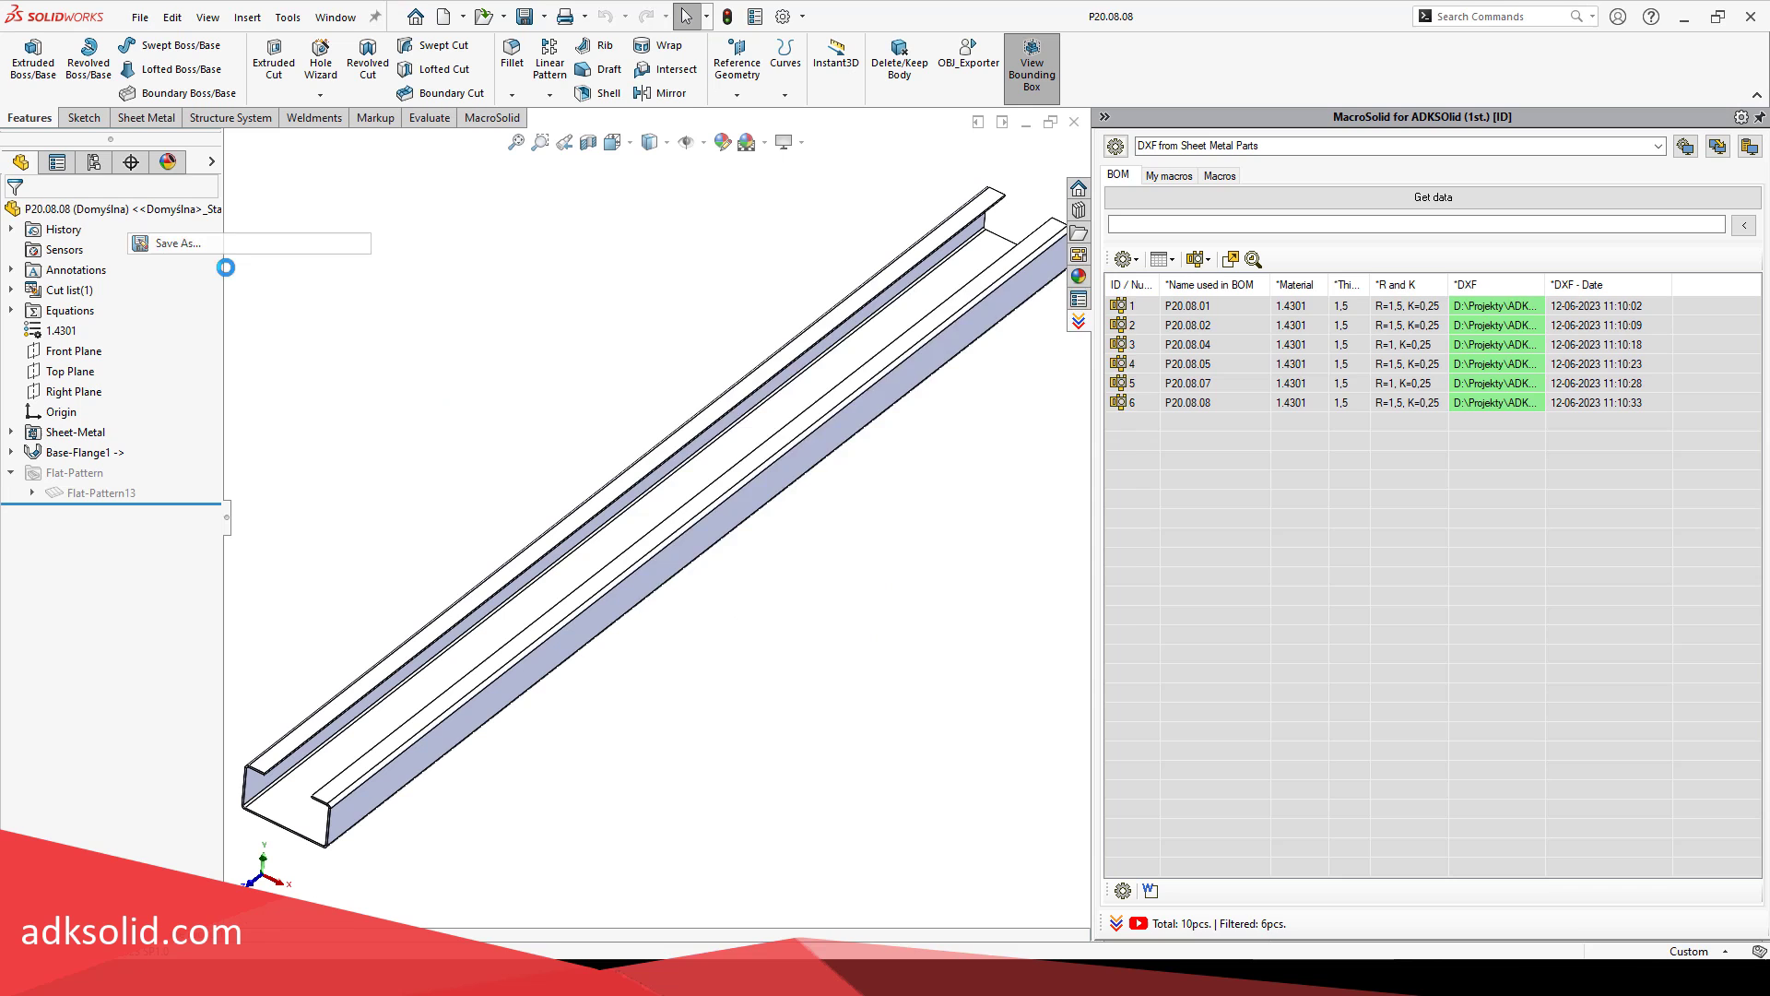
left_click(710, 391)
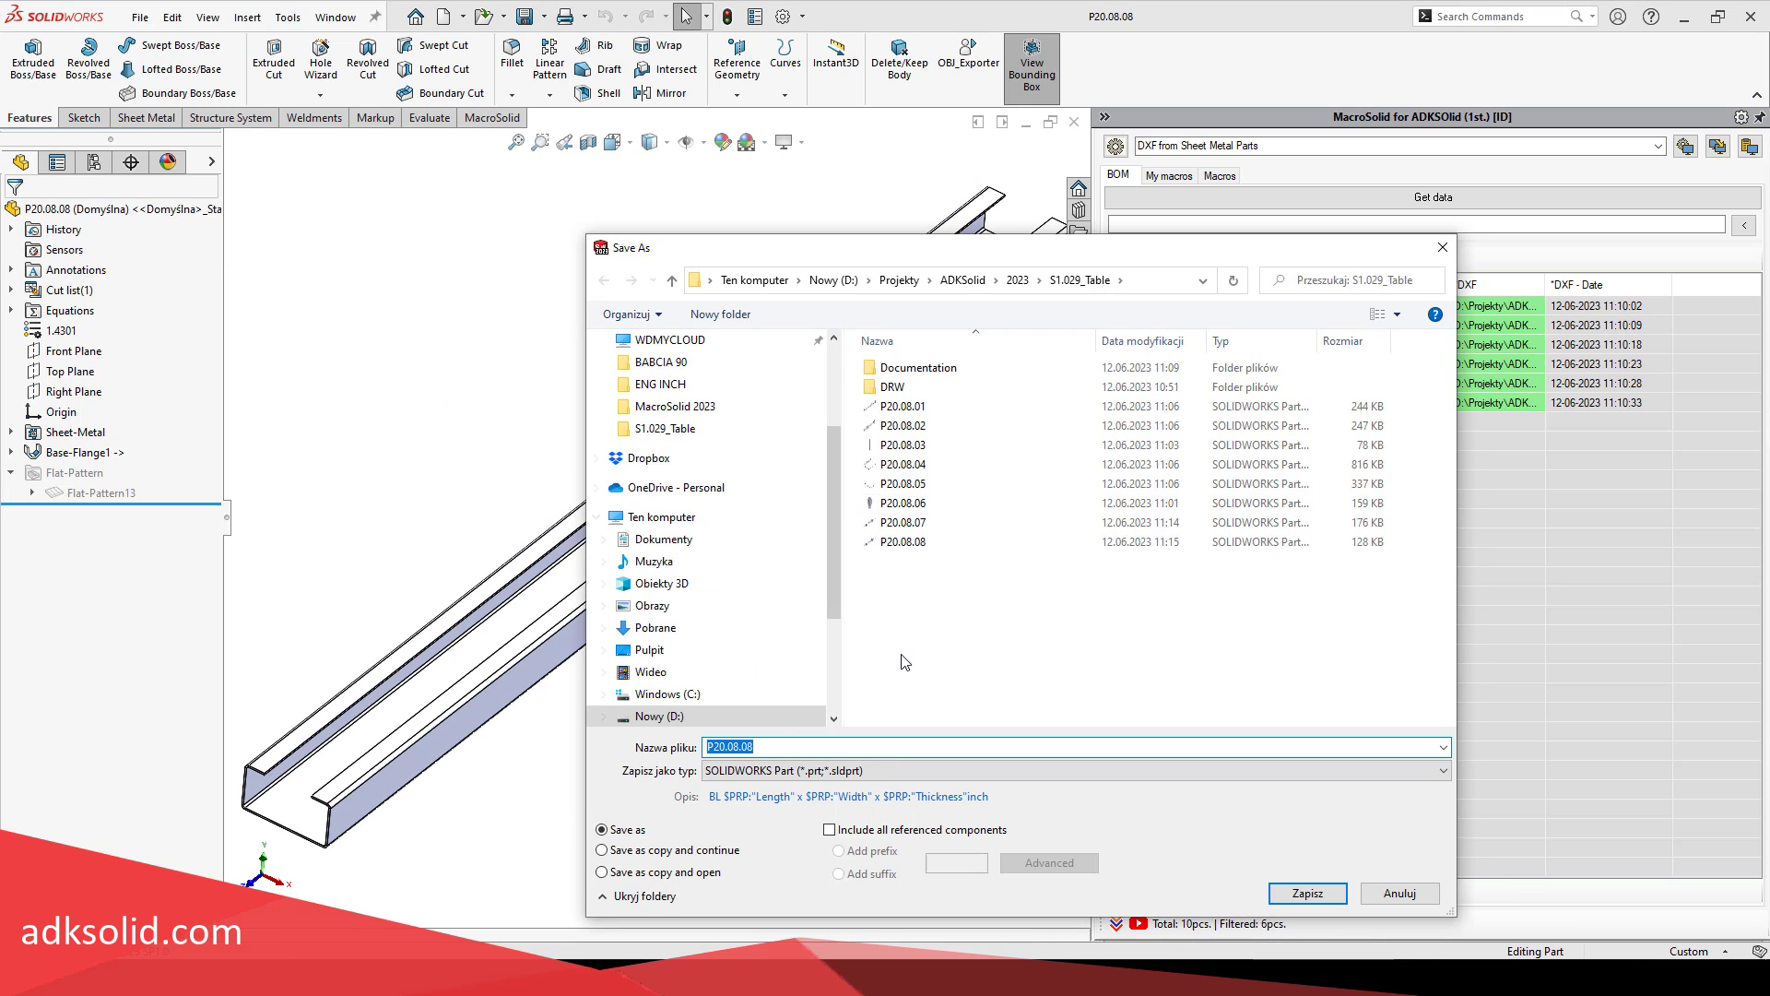
left_click(853, 770)
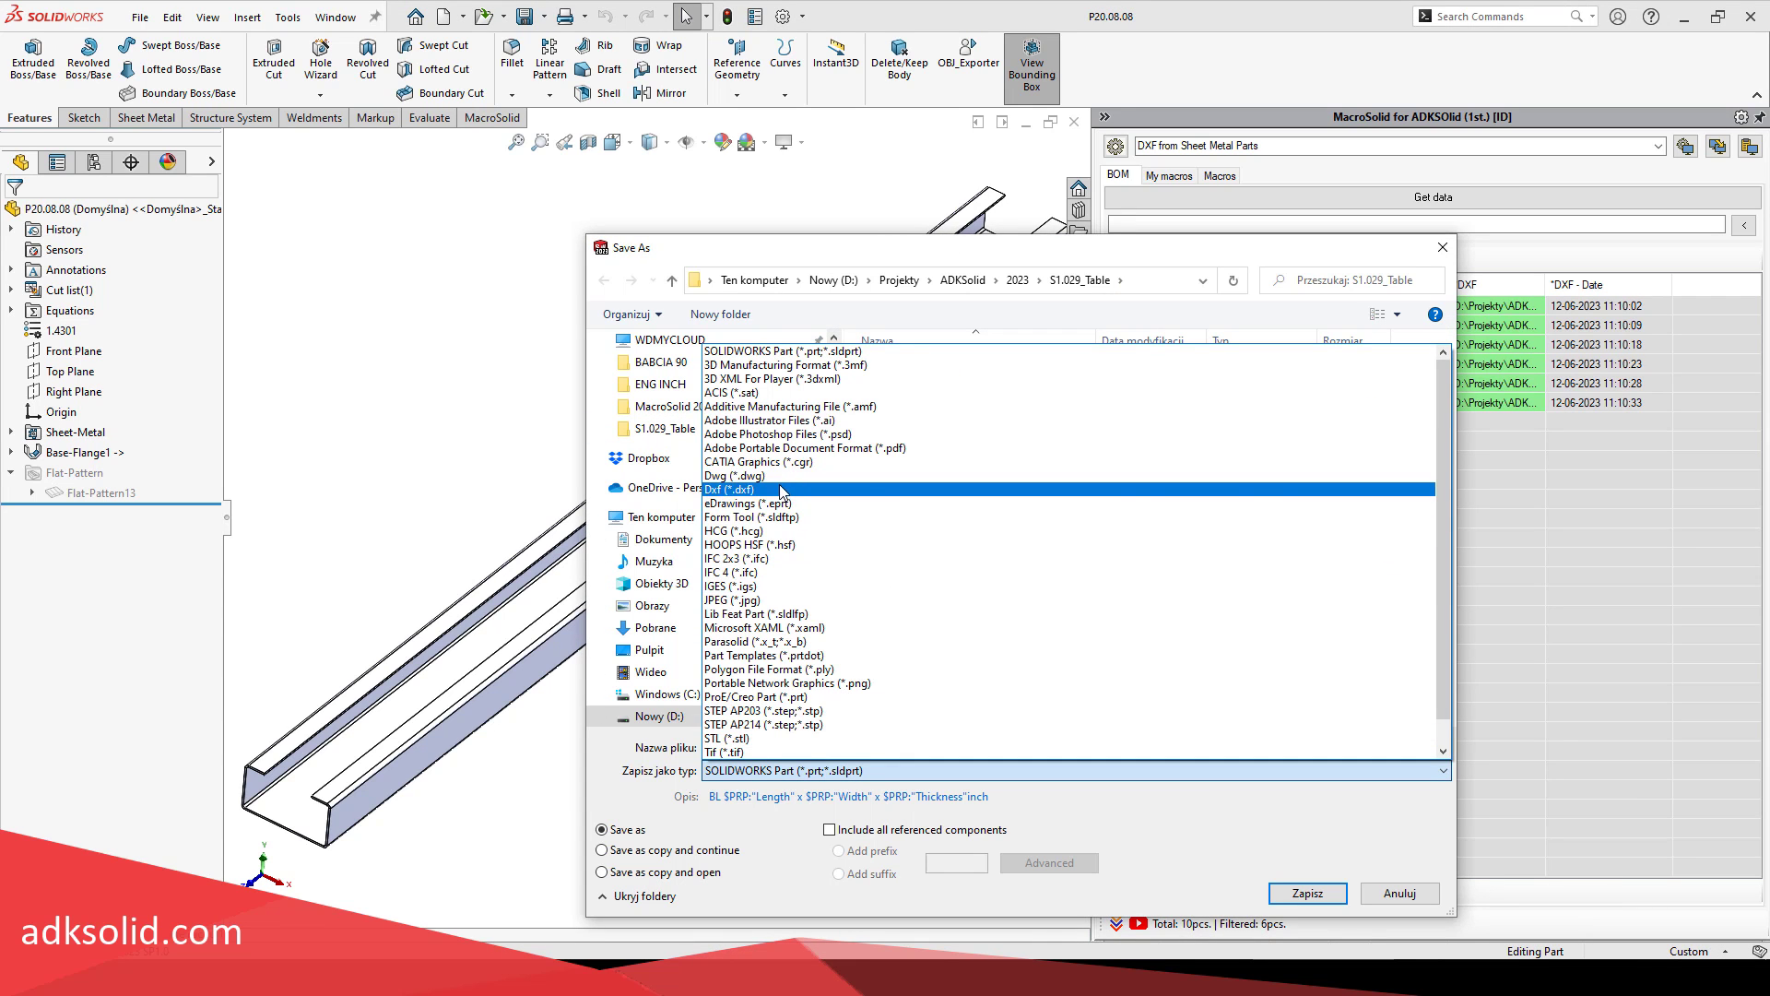
left_click(840, 488)
left_click(773, 797)
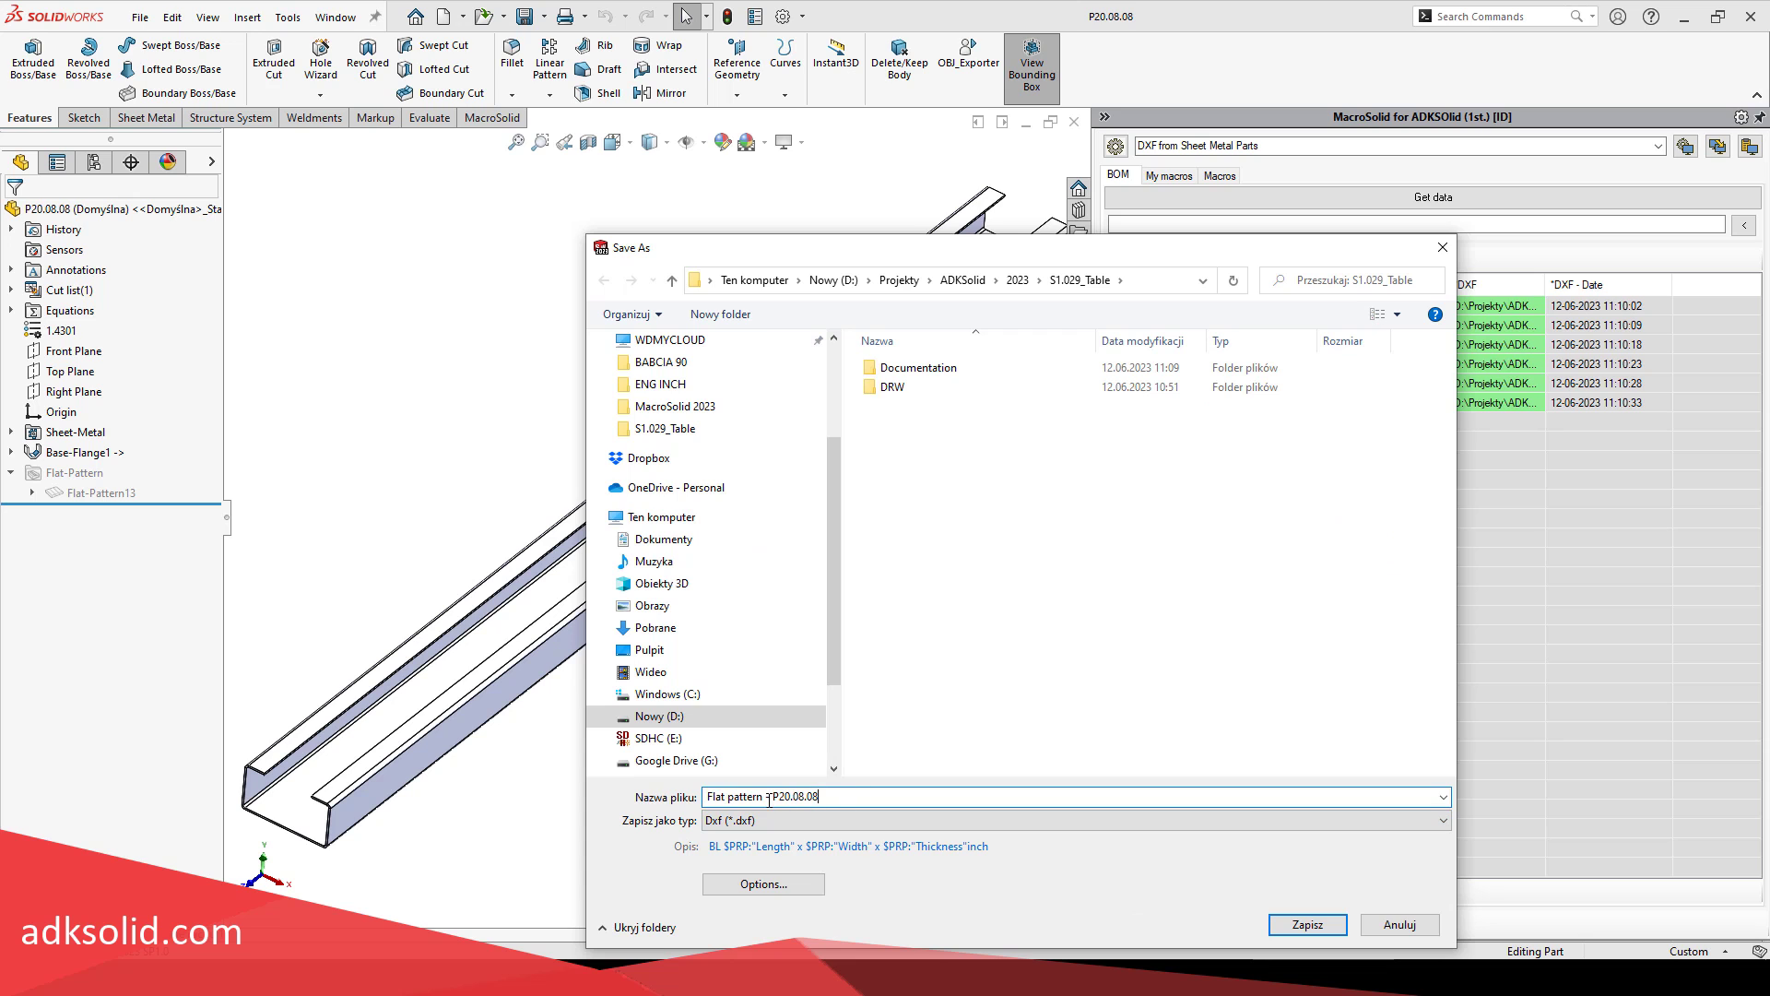
left_click_drag(772, 797, 688, 799)
left_click(1400, 924)
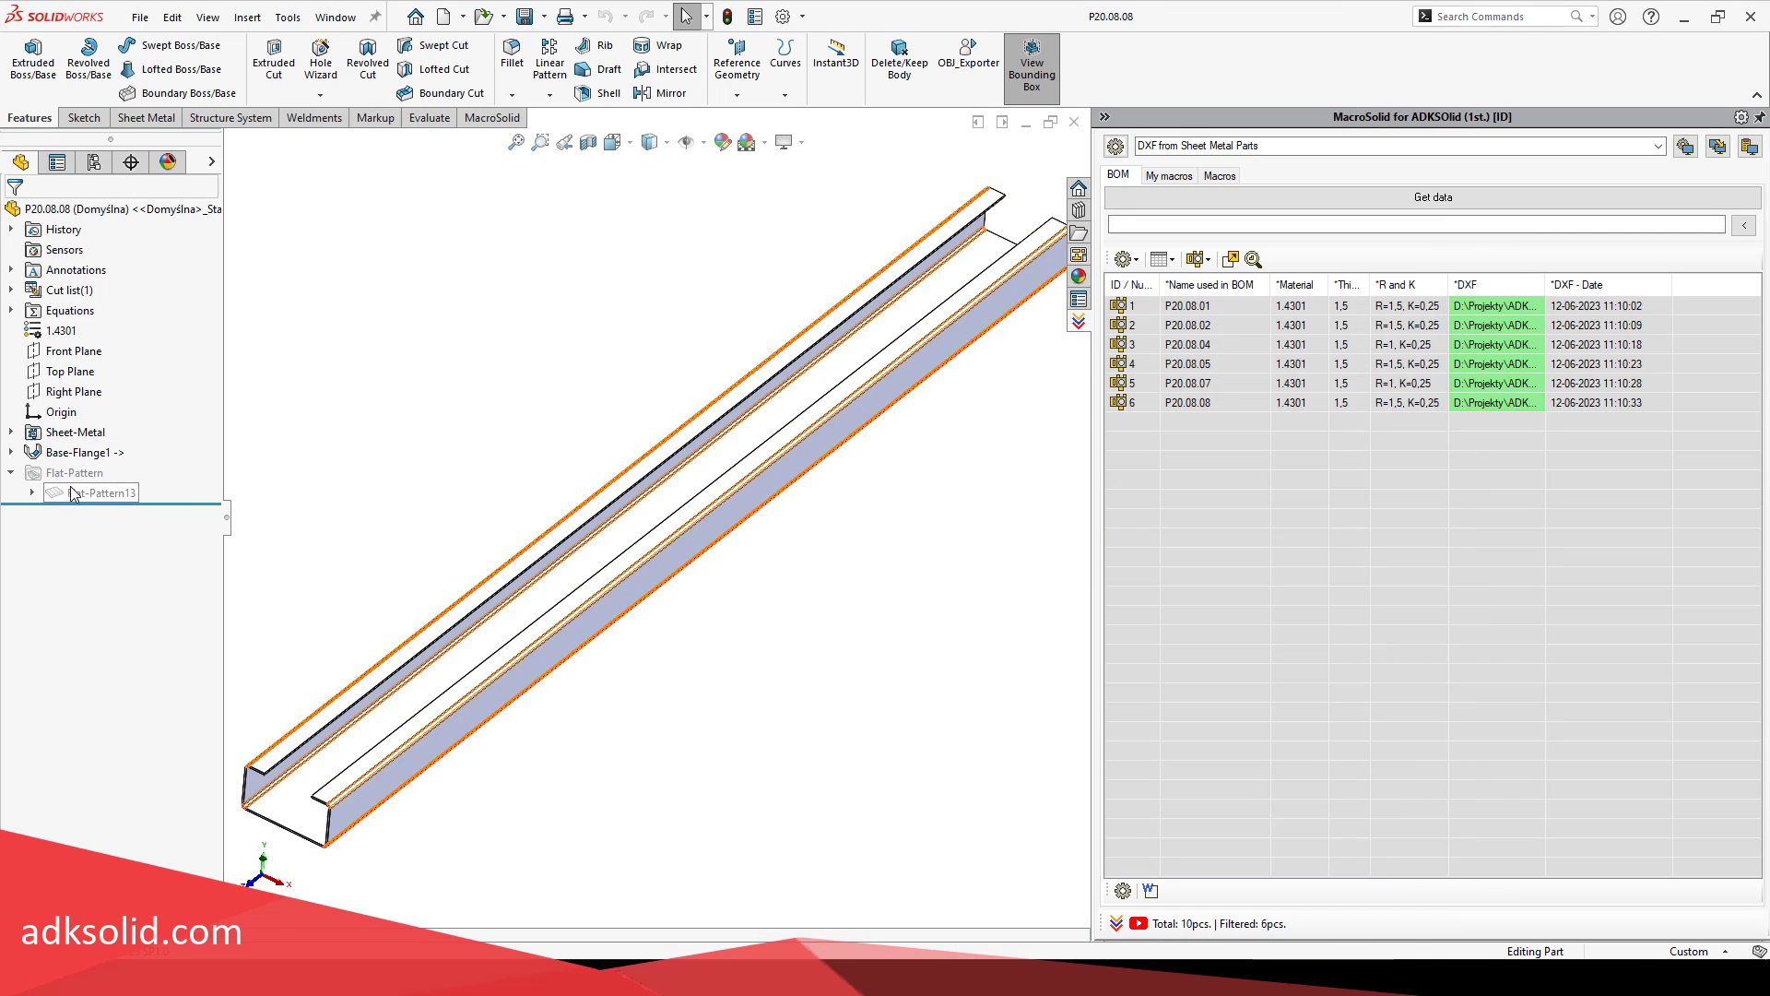
Step: Try to export Flat-Pattern13 to DXF as sheet metal with geometry only, up to the cleanup preview
right_click(93, 492)
left_click(145, 836)
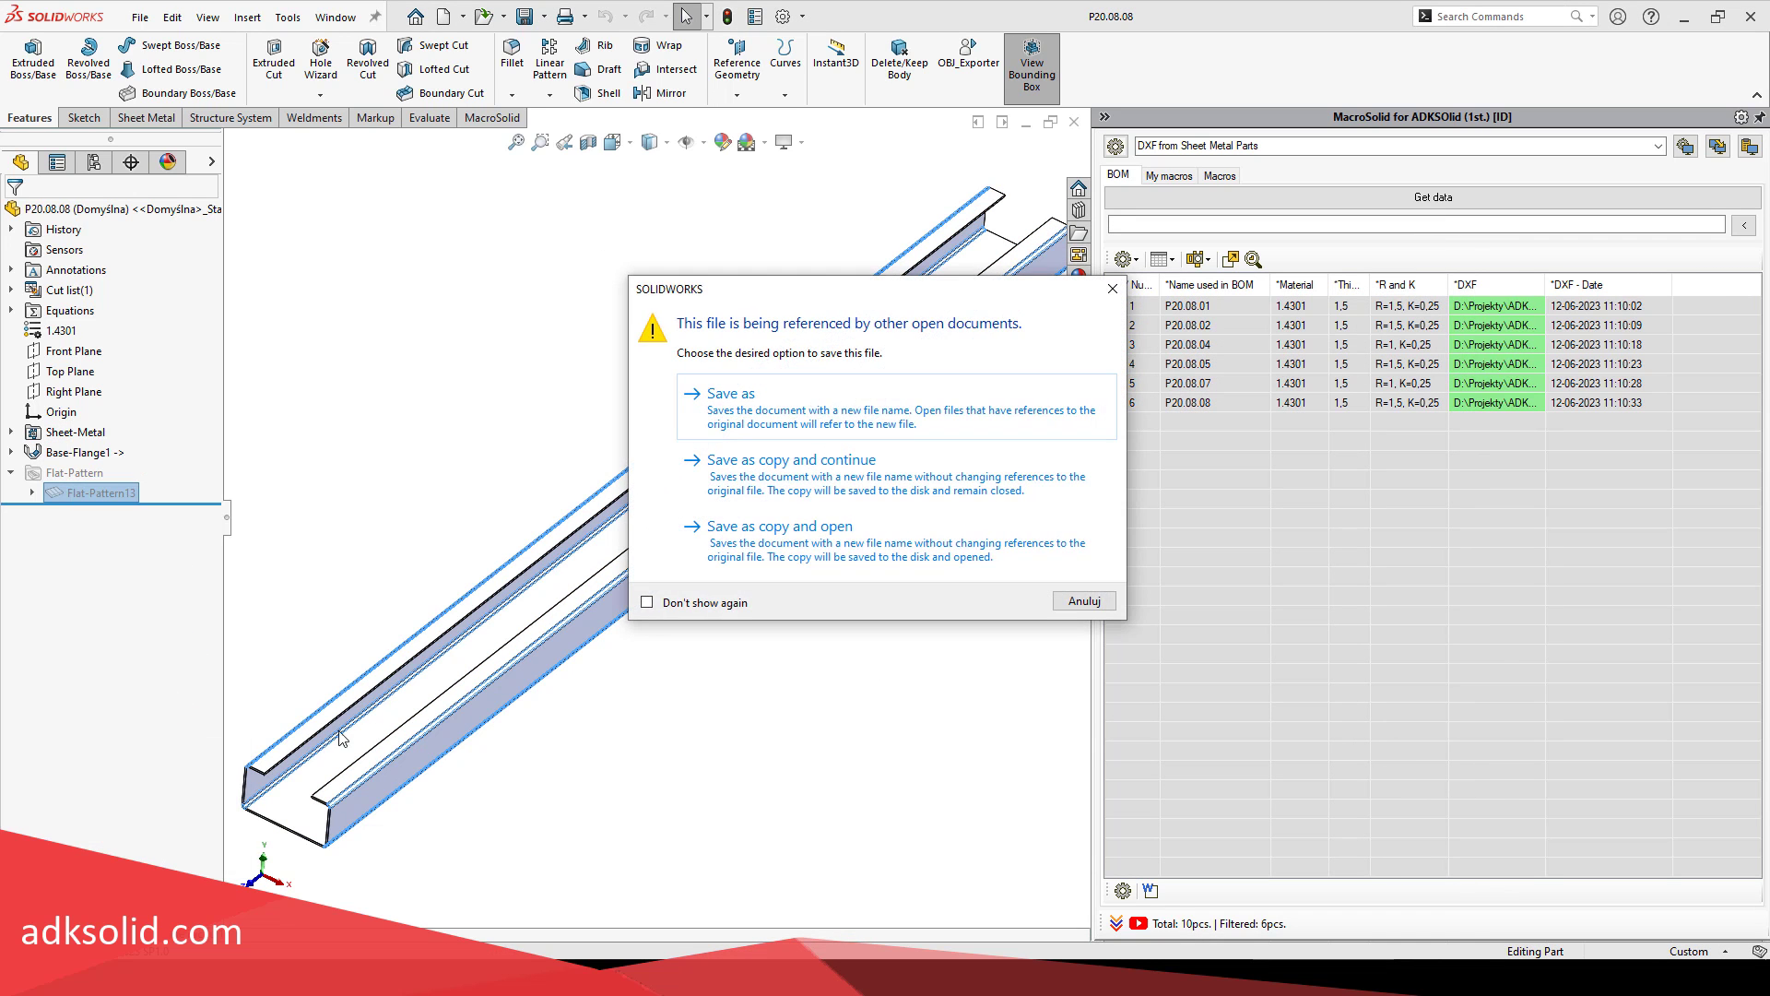
left_click(705, 412)
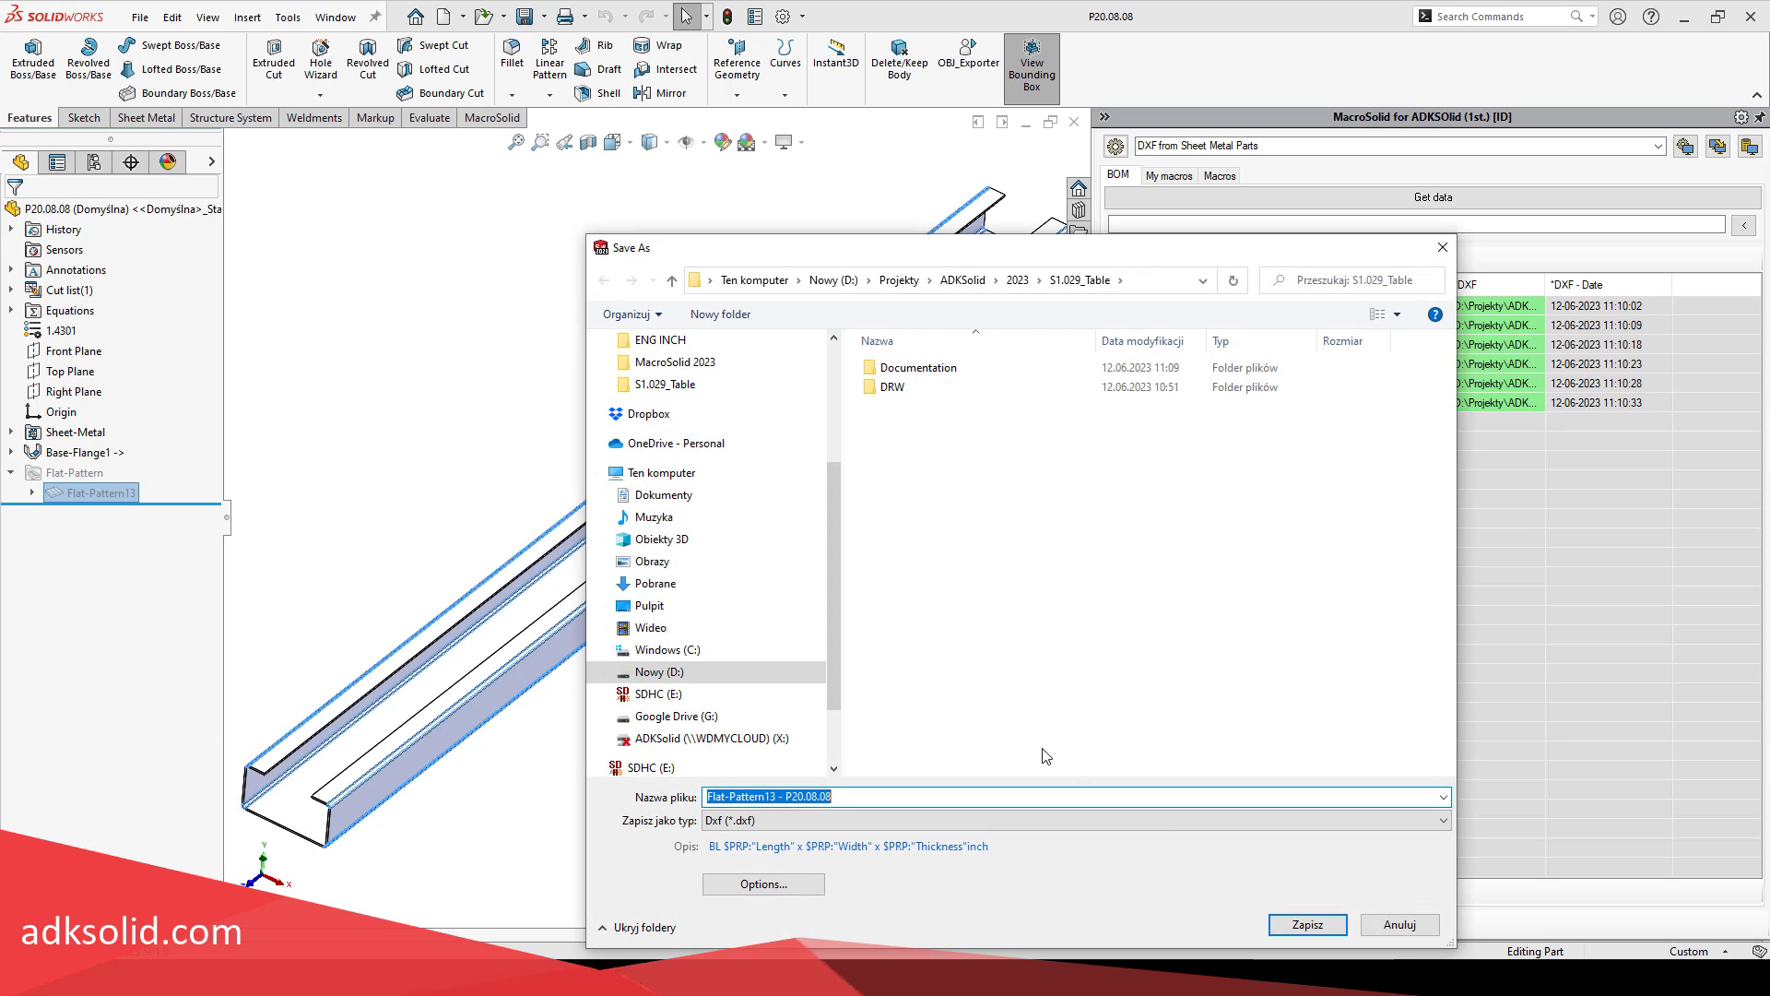
left_click(1282, 925)
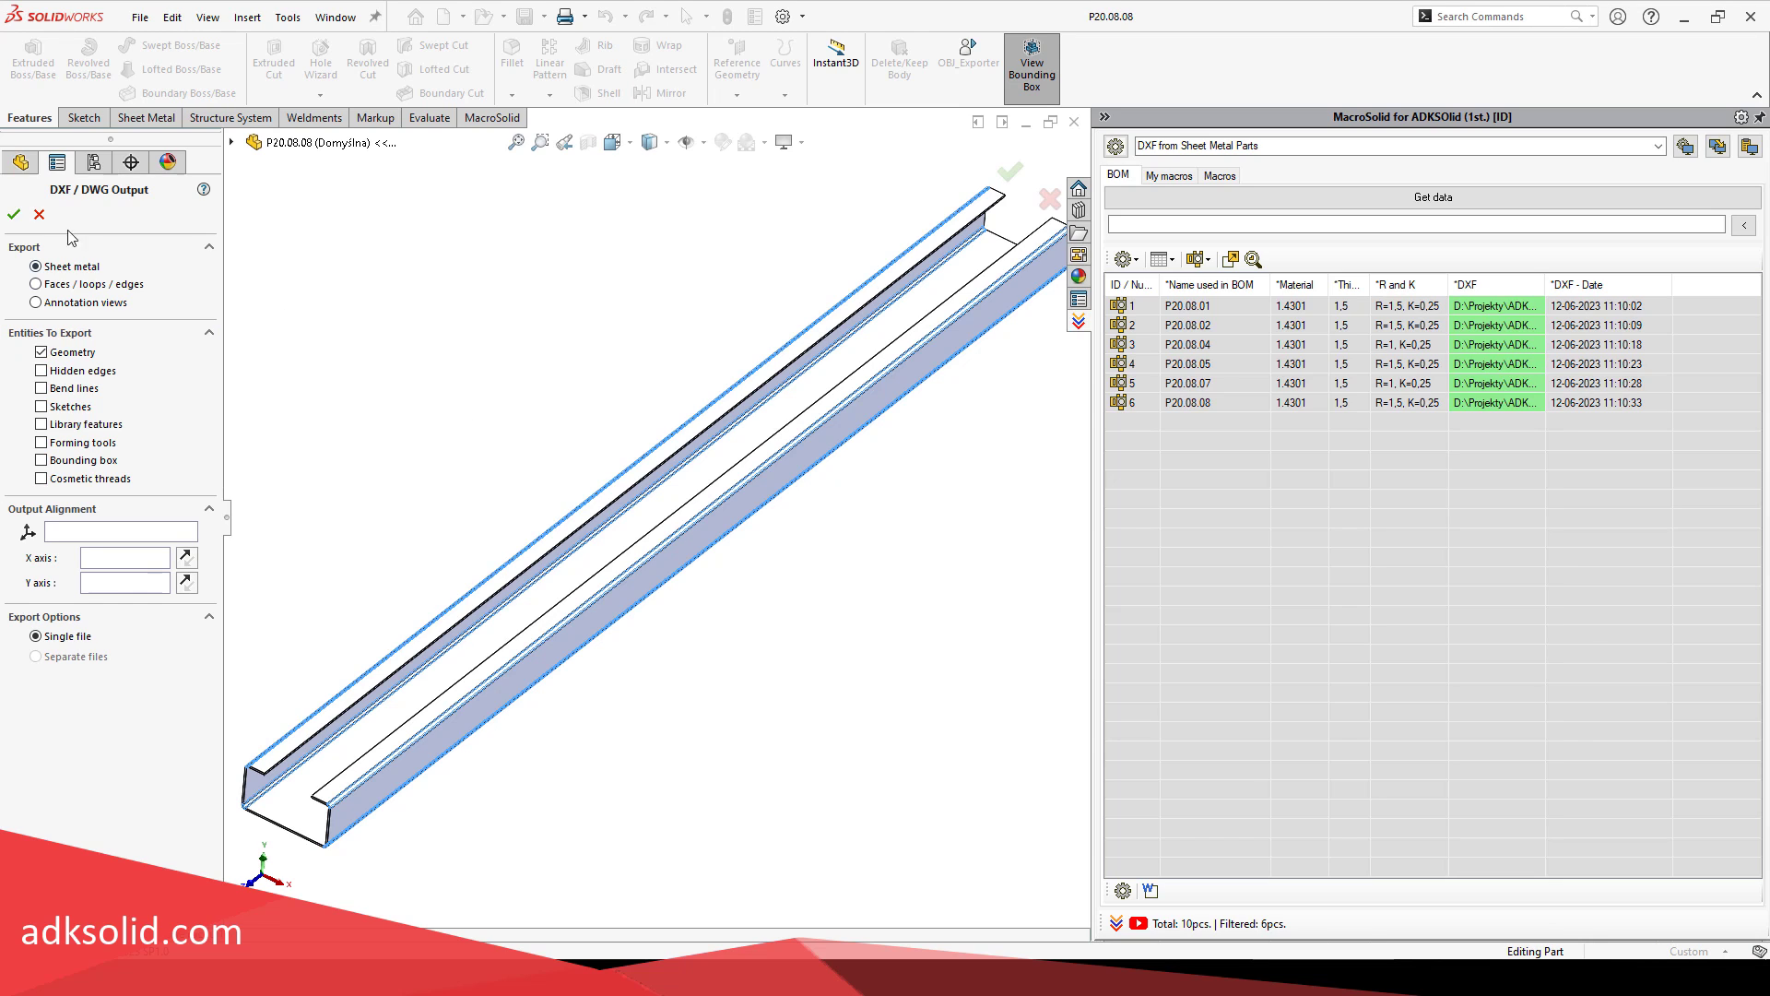
left_click(14, 216)
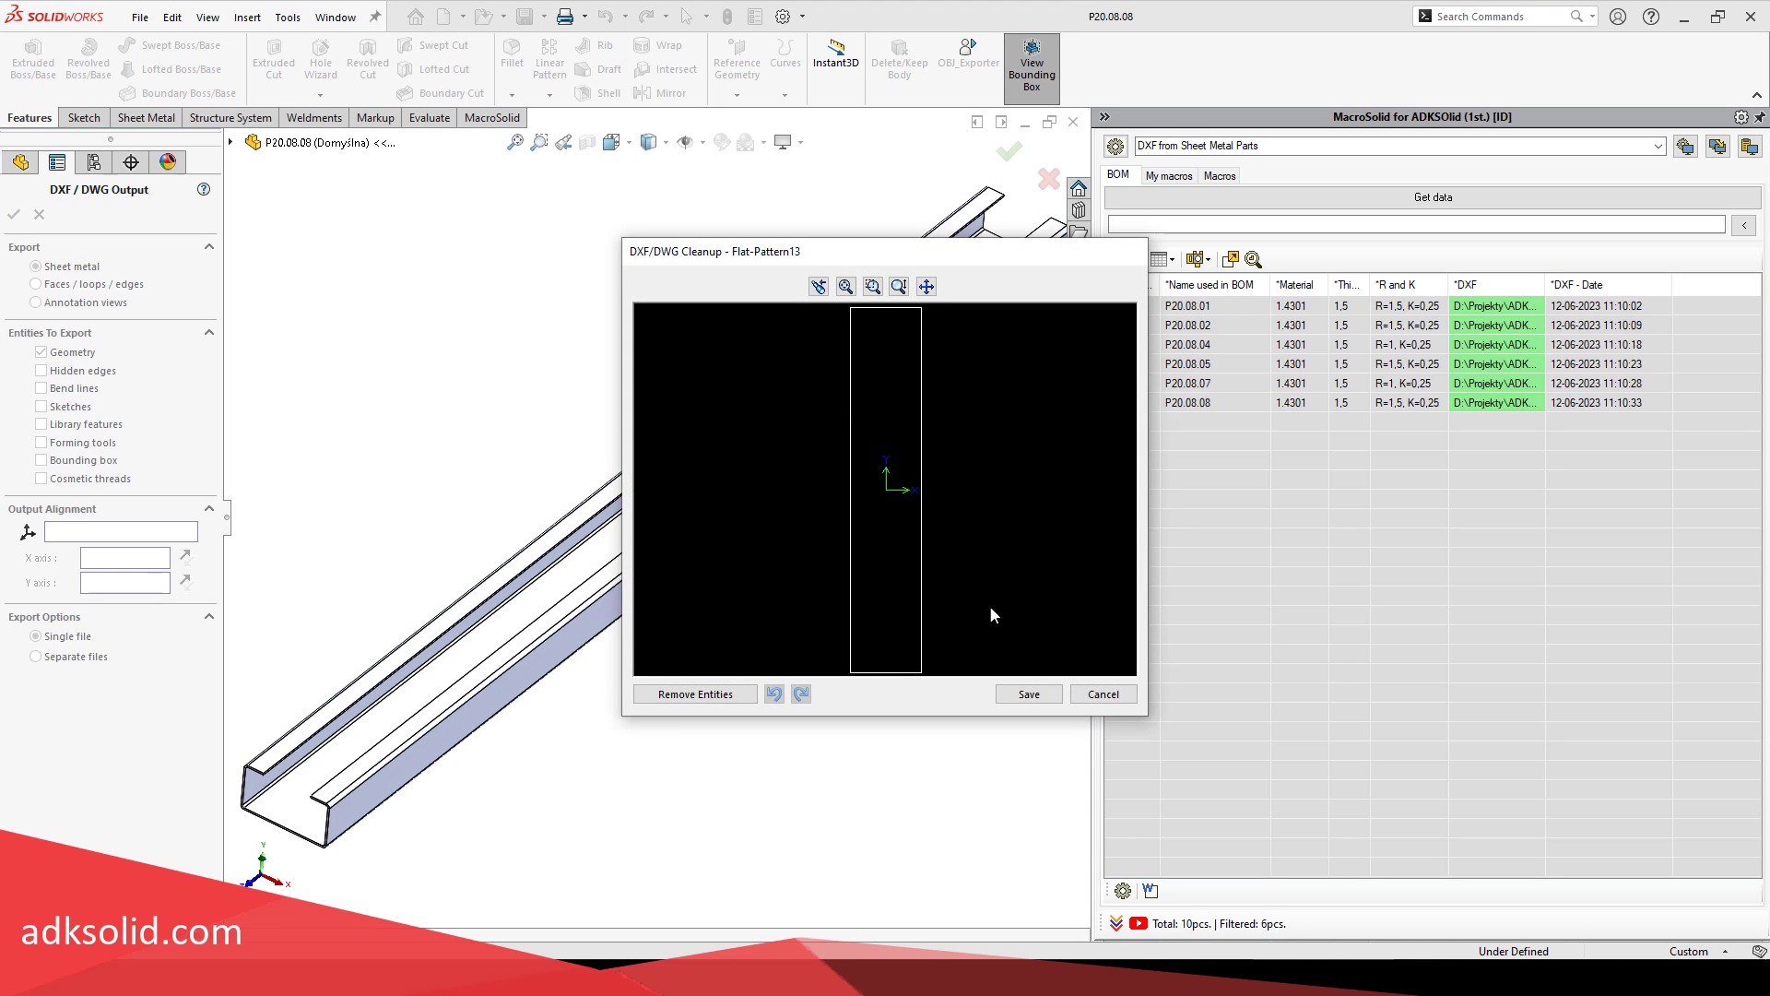
left_click(1129, 698)
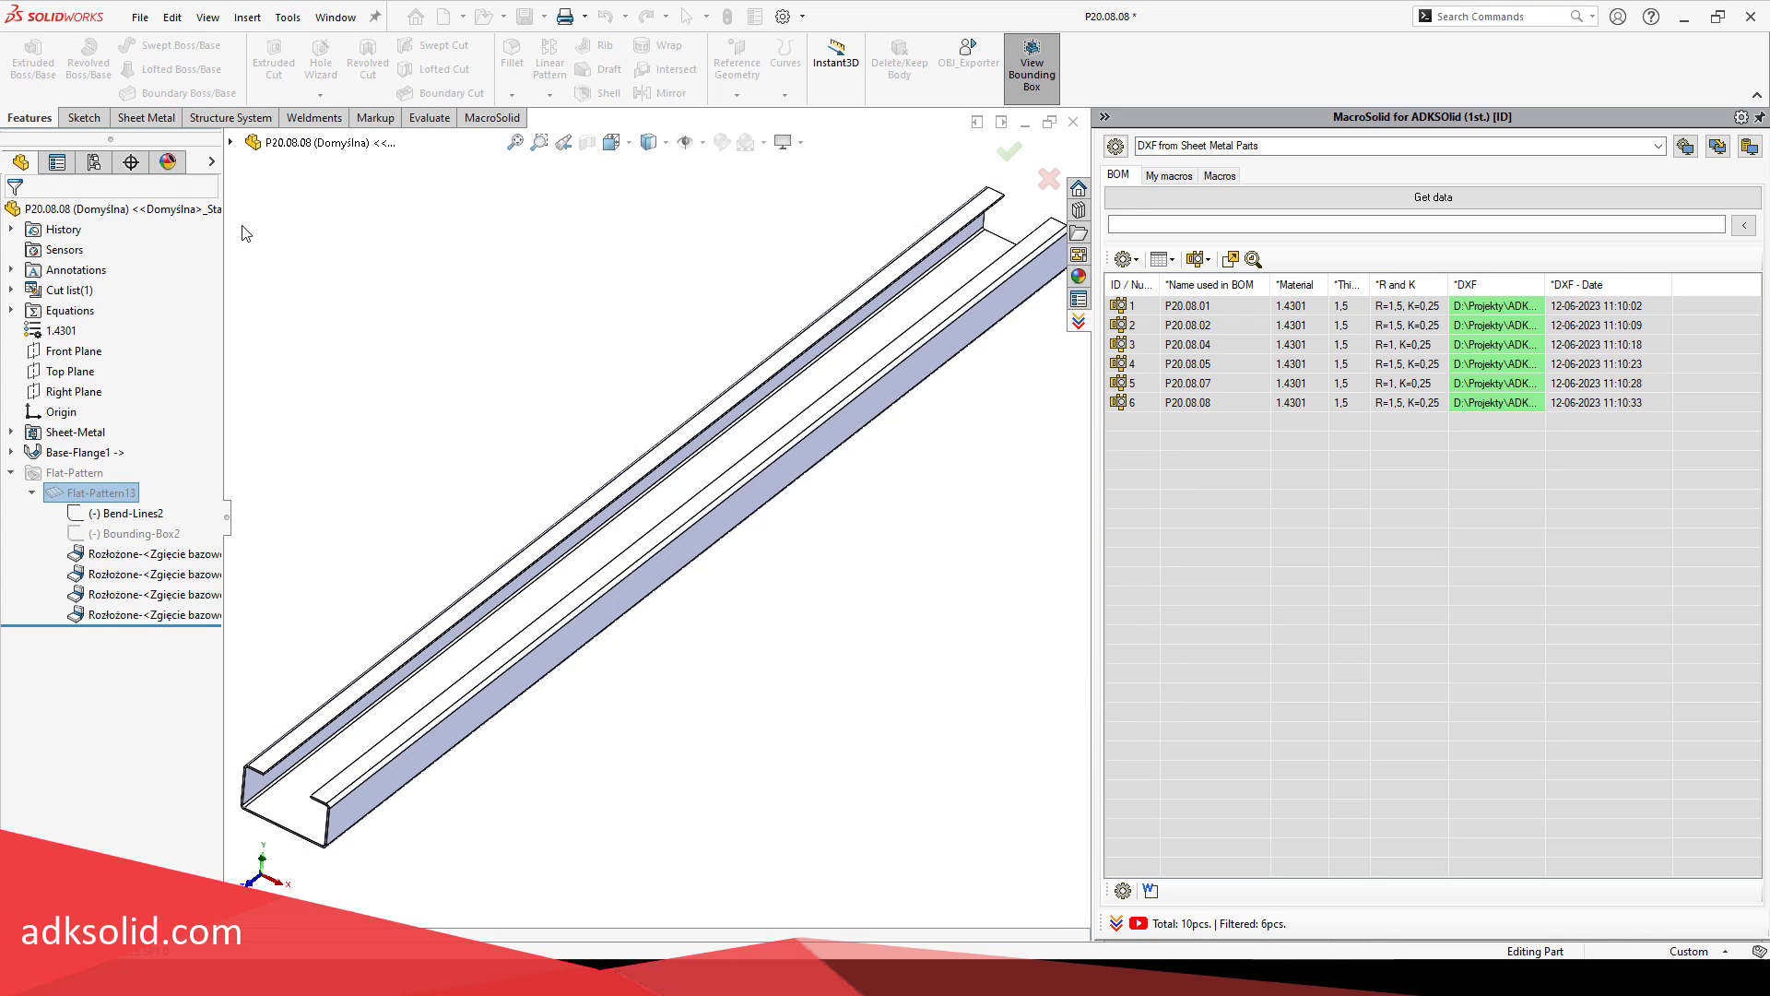
Step: Change the flat pattern's fixed face to the outer underside face of the channel, restore the isometric view and save the part
left_click(75, 472)
left_click(114, 433)
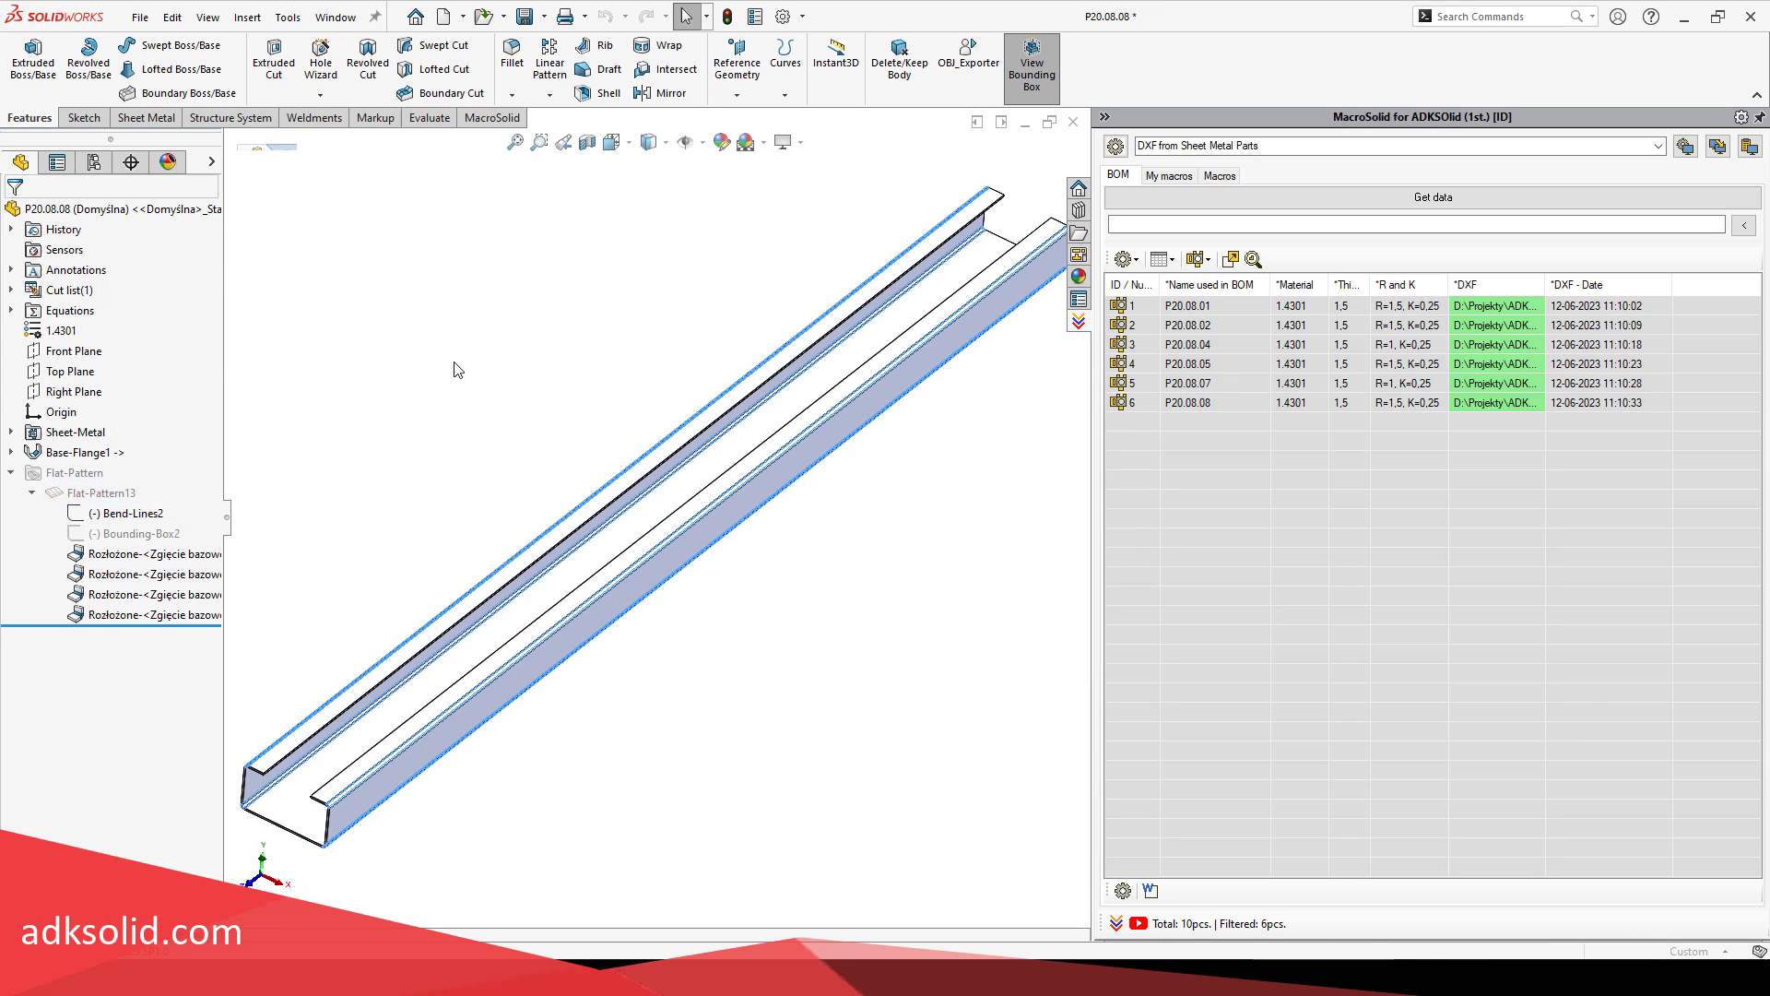
left_click(75, 287)
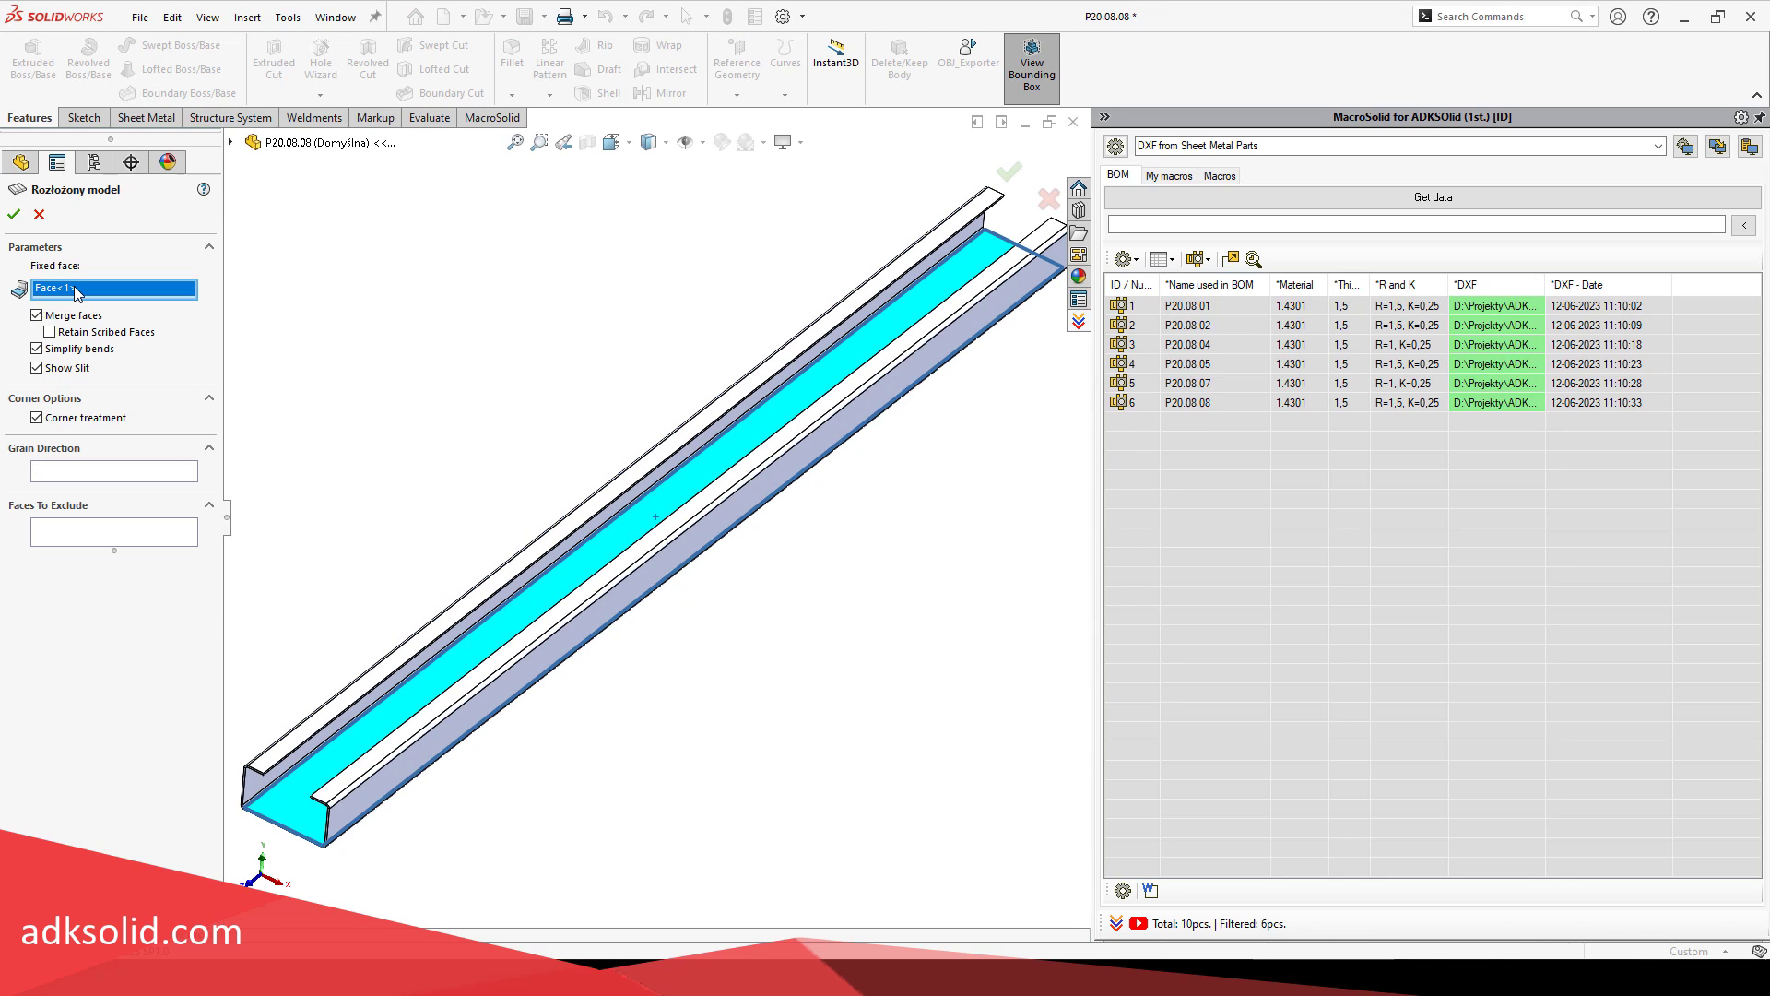
middle_click_drag(466, 492, 461, 343)
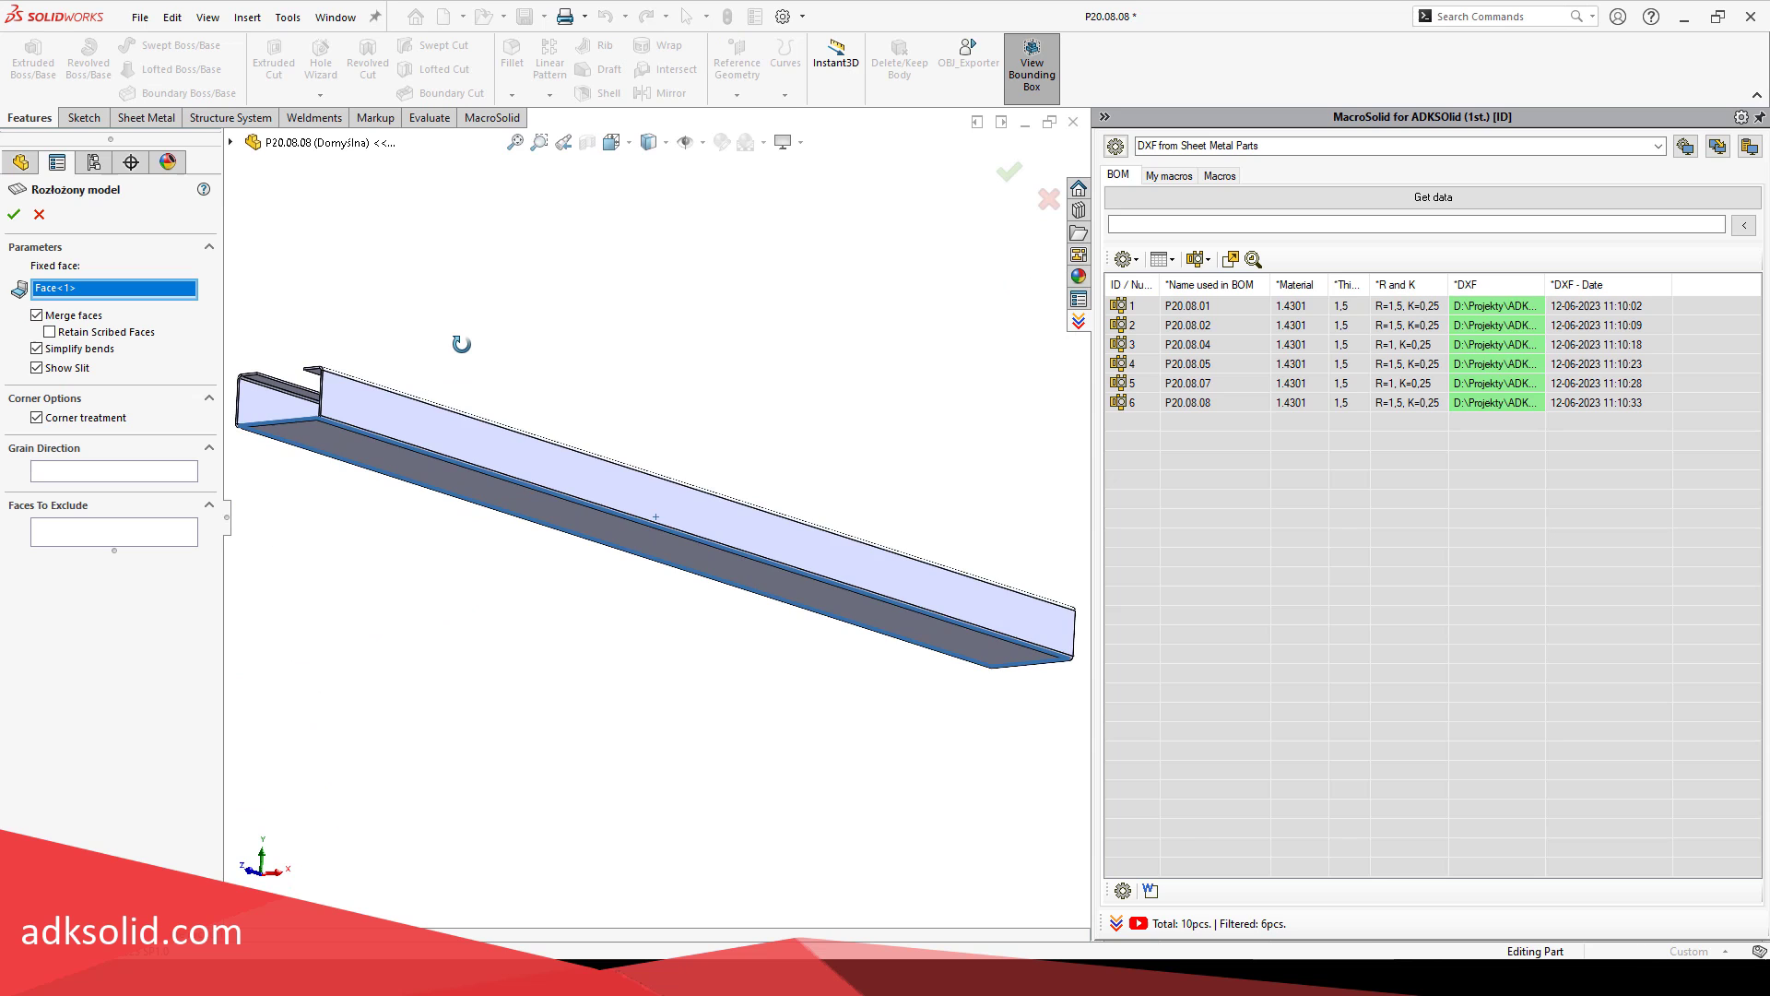
left_click(329, 440)
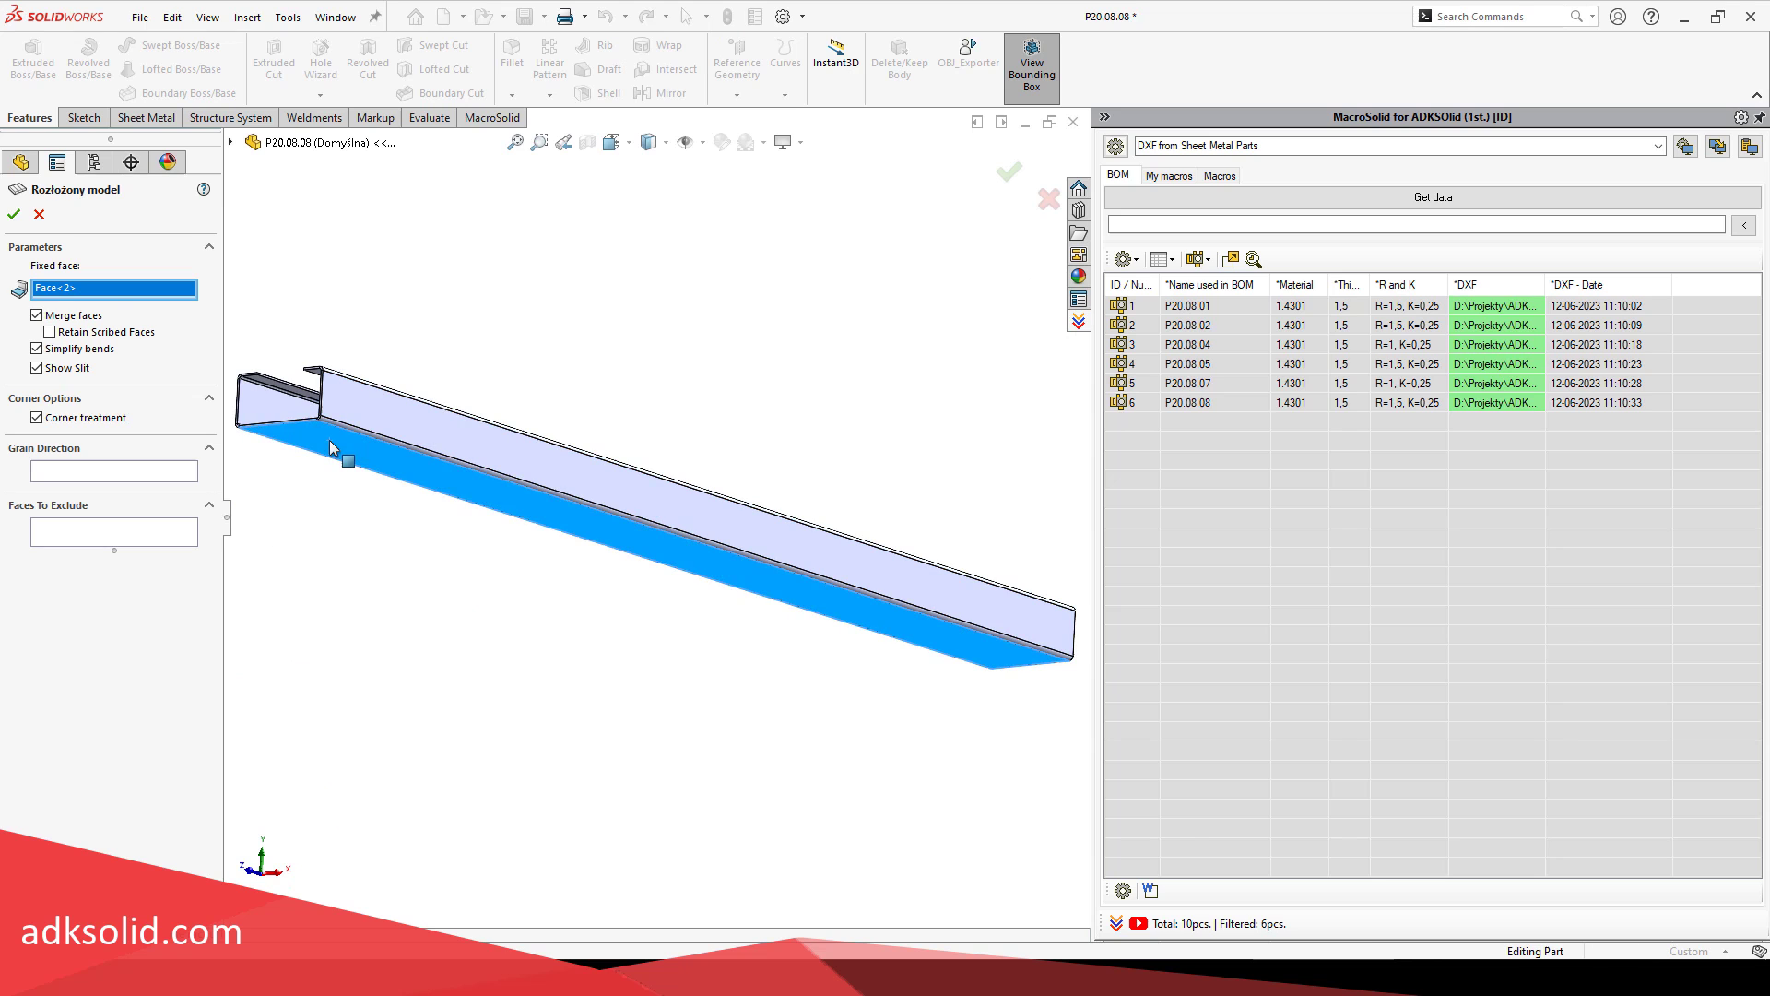
left_click(14, 214)
key("ctrl+7")
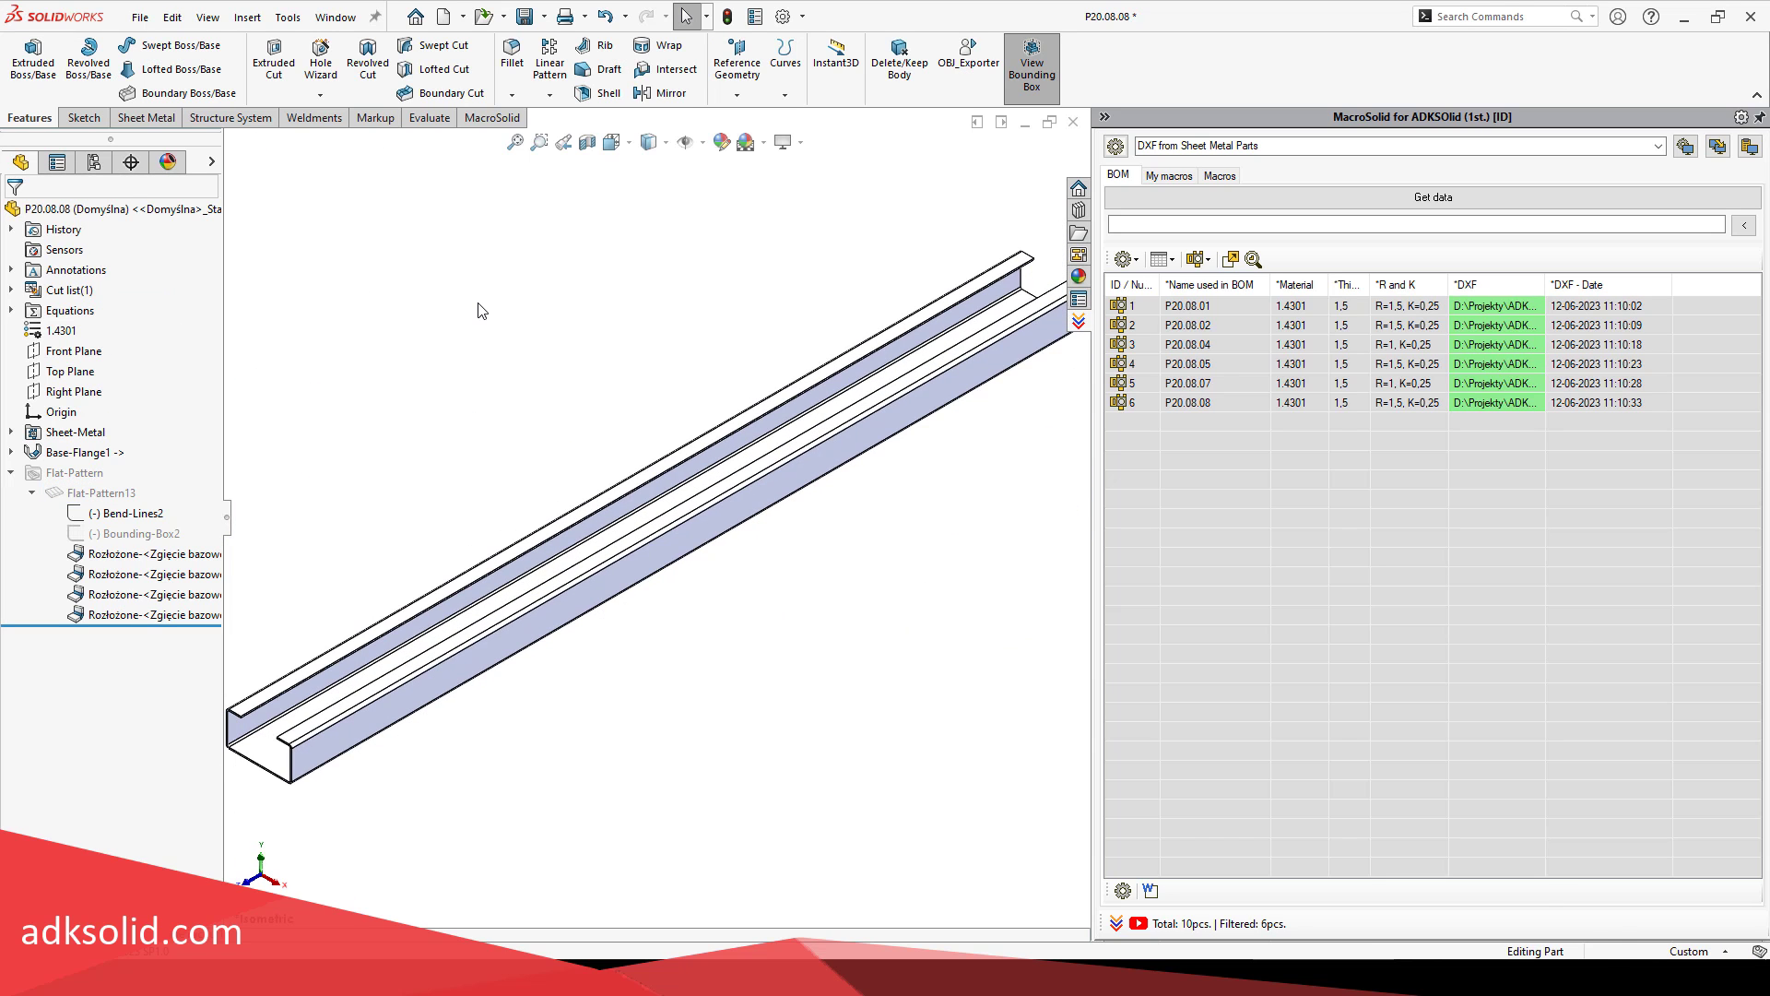
key("ctrl+s")
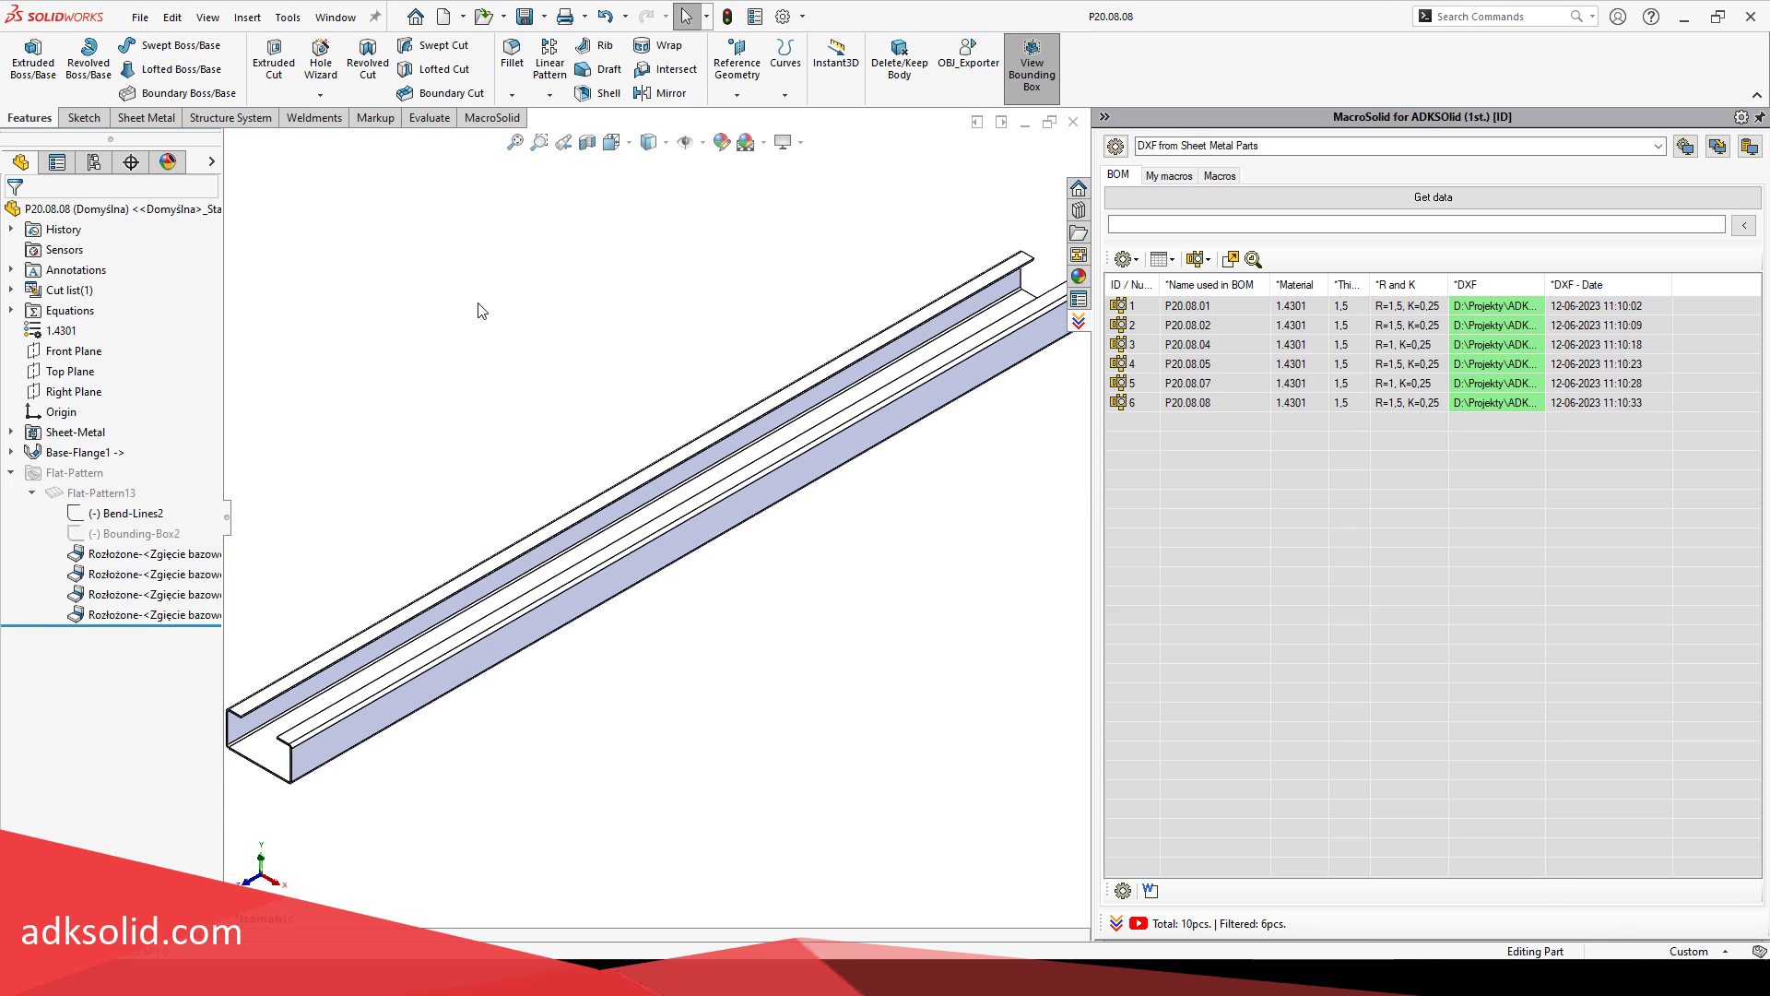
Step: Open the drawing of part P20.08.08
left_click(169, 212)
right_click(168, 213)
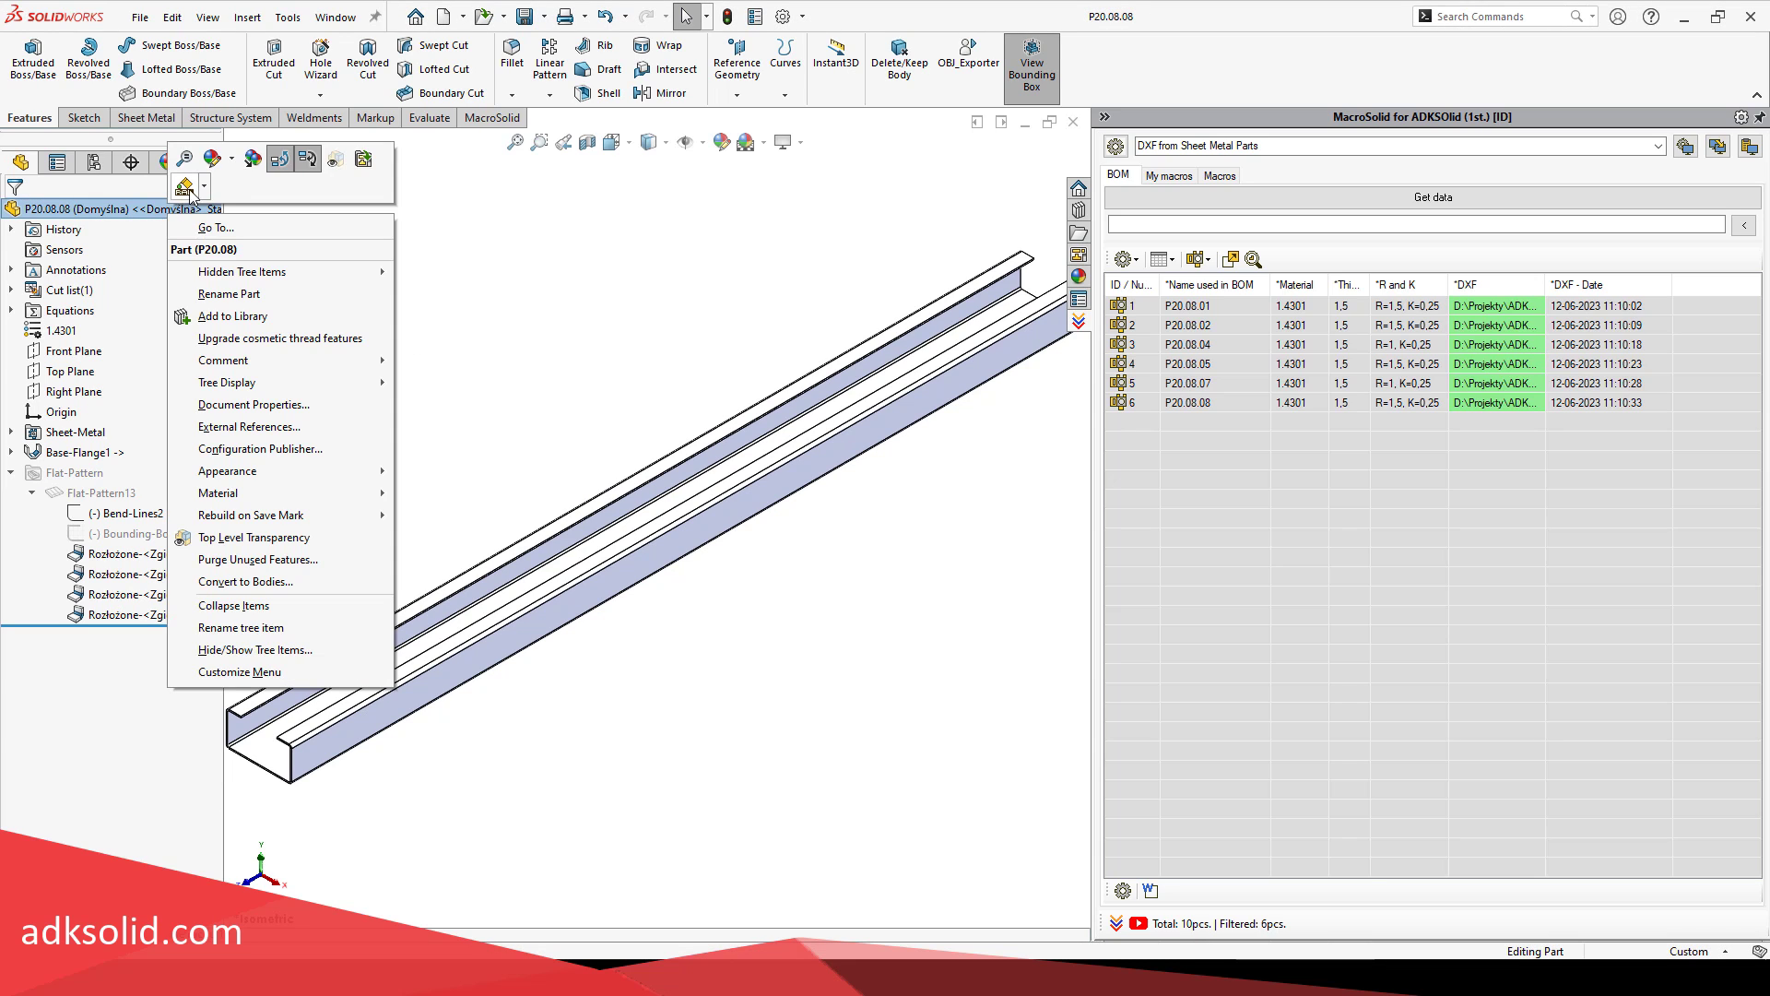
left_click(362, 174)
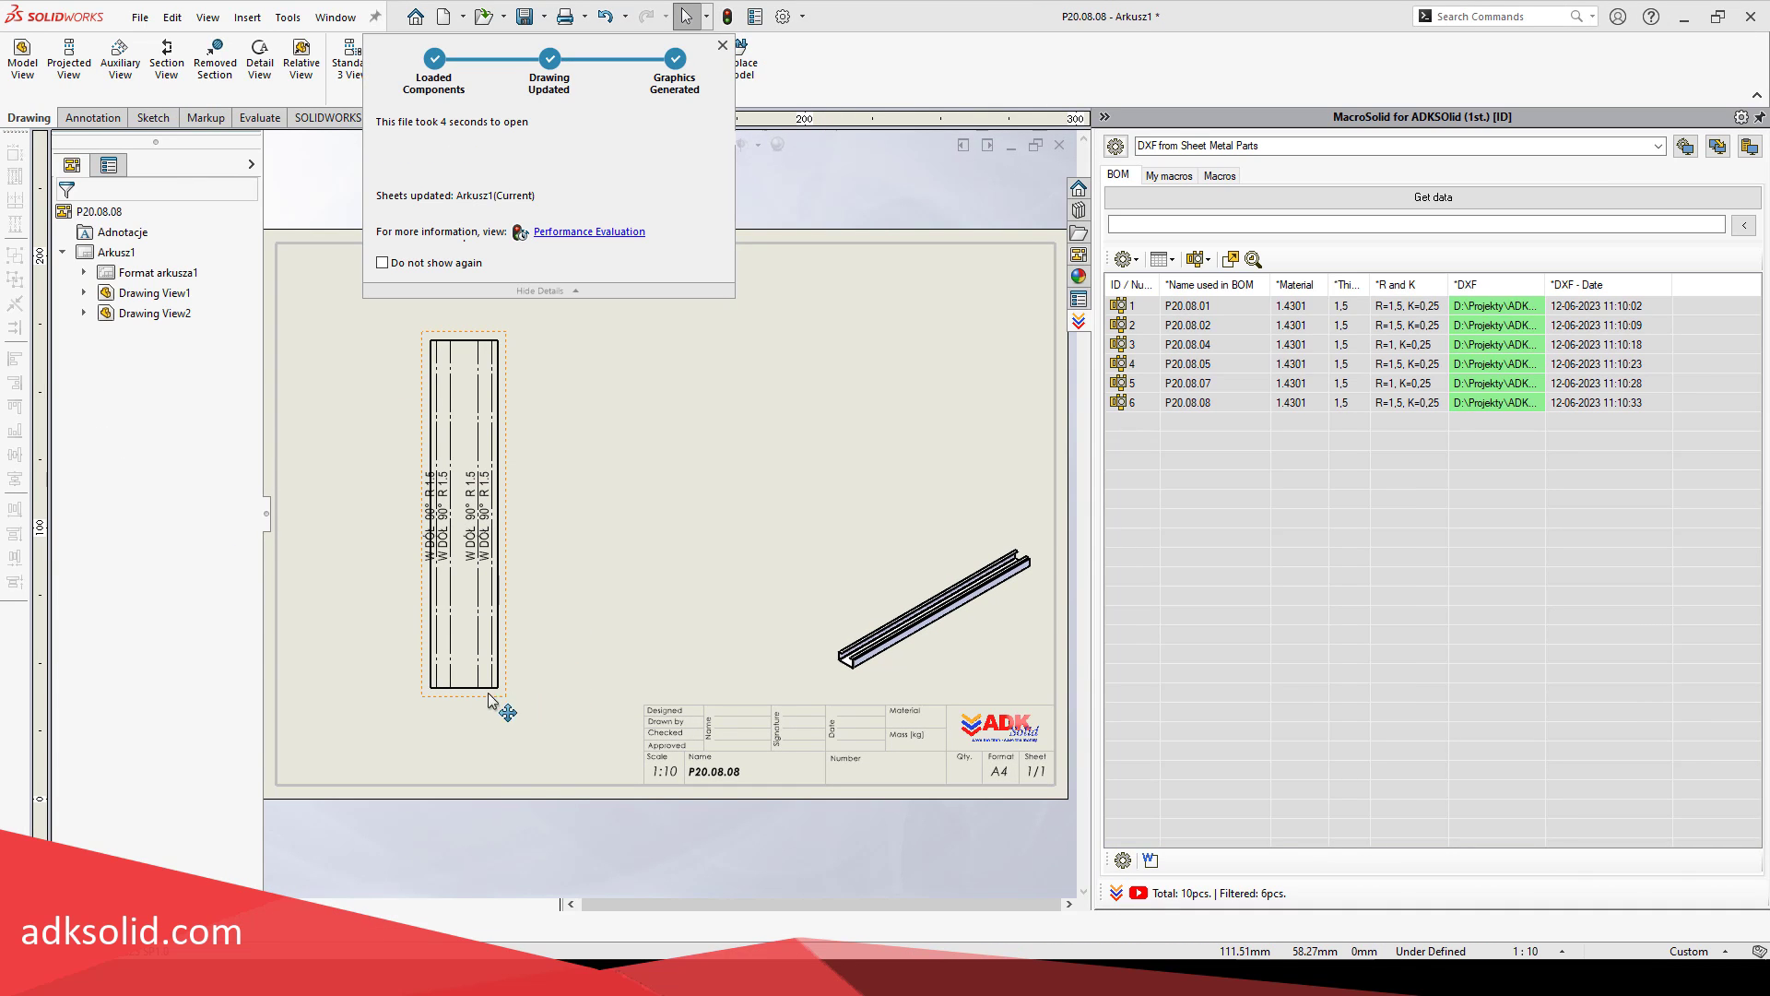
Step: Try to save the flat pattern drawing view as a DXF file, and close the drawing without saving
left_click(498, 699)
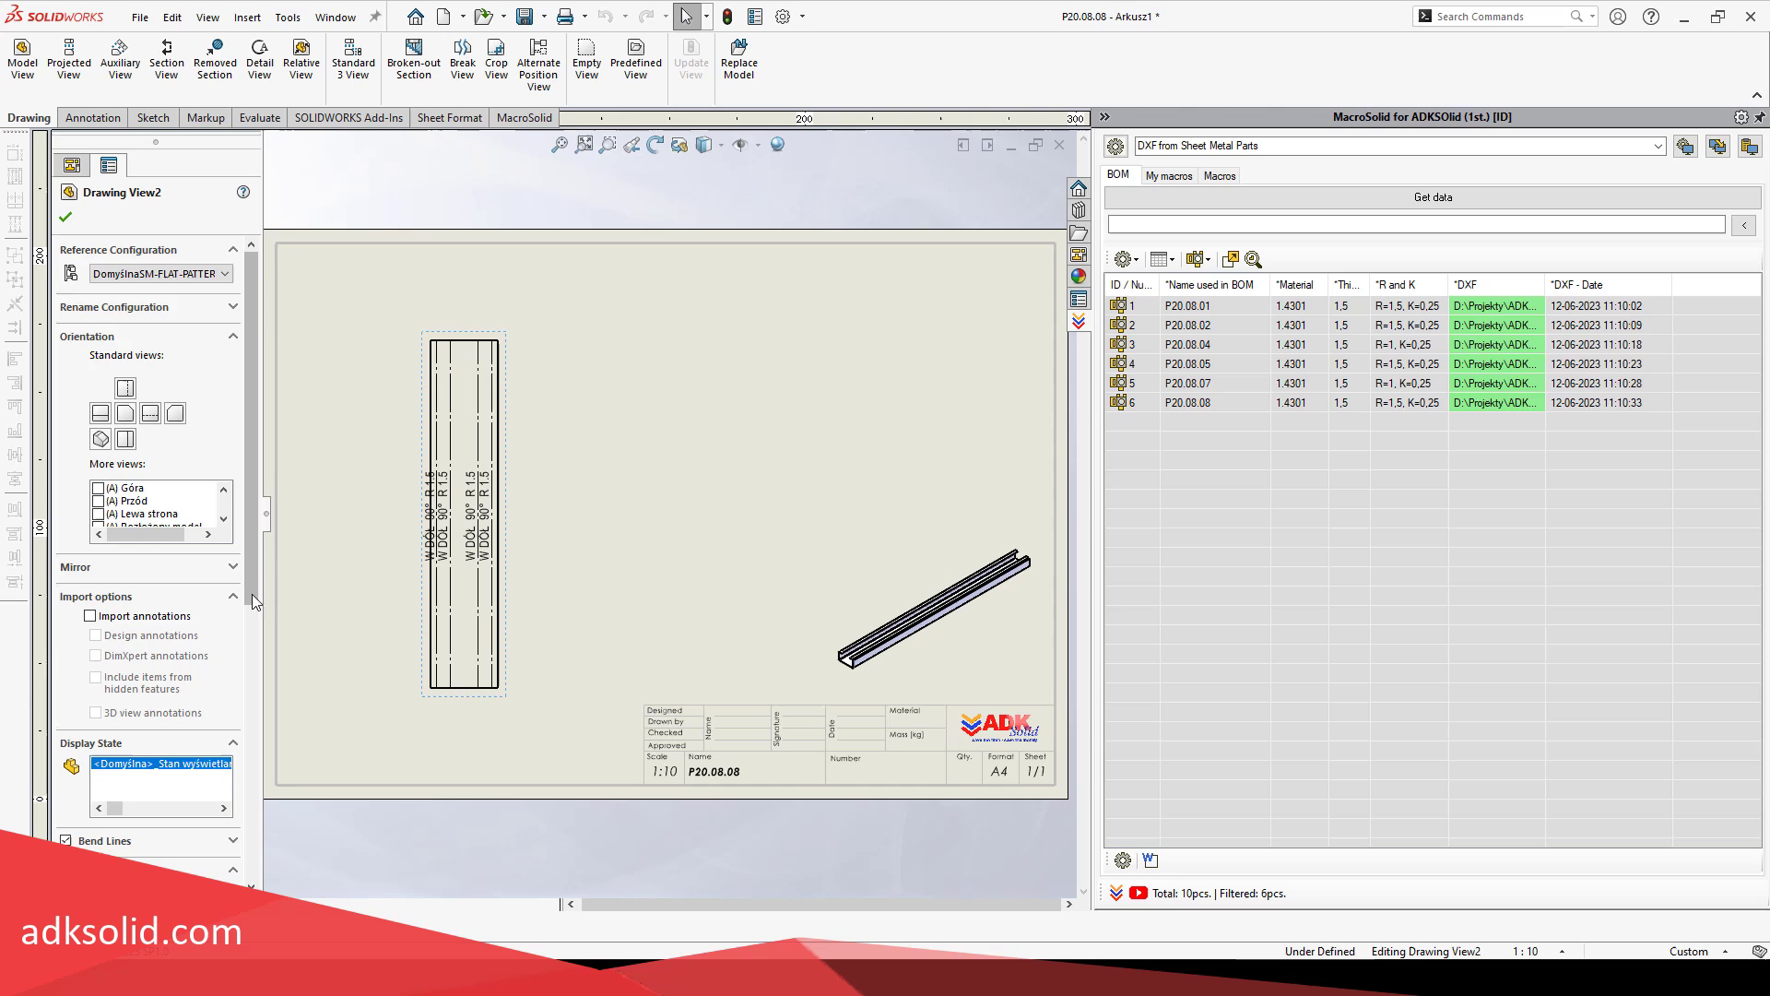
left_click_drag(252, 594, 252, 876)
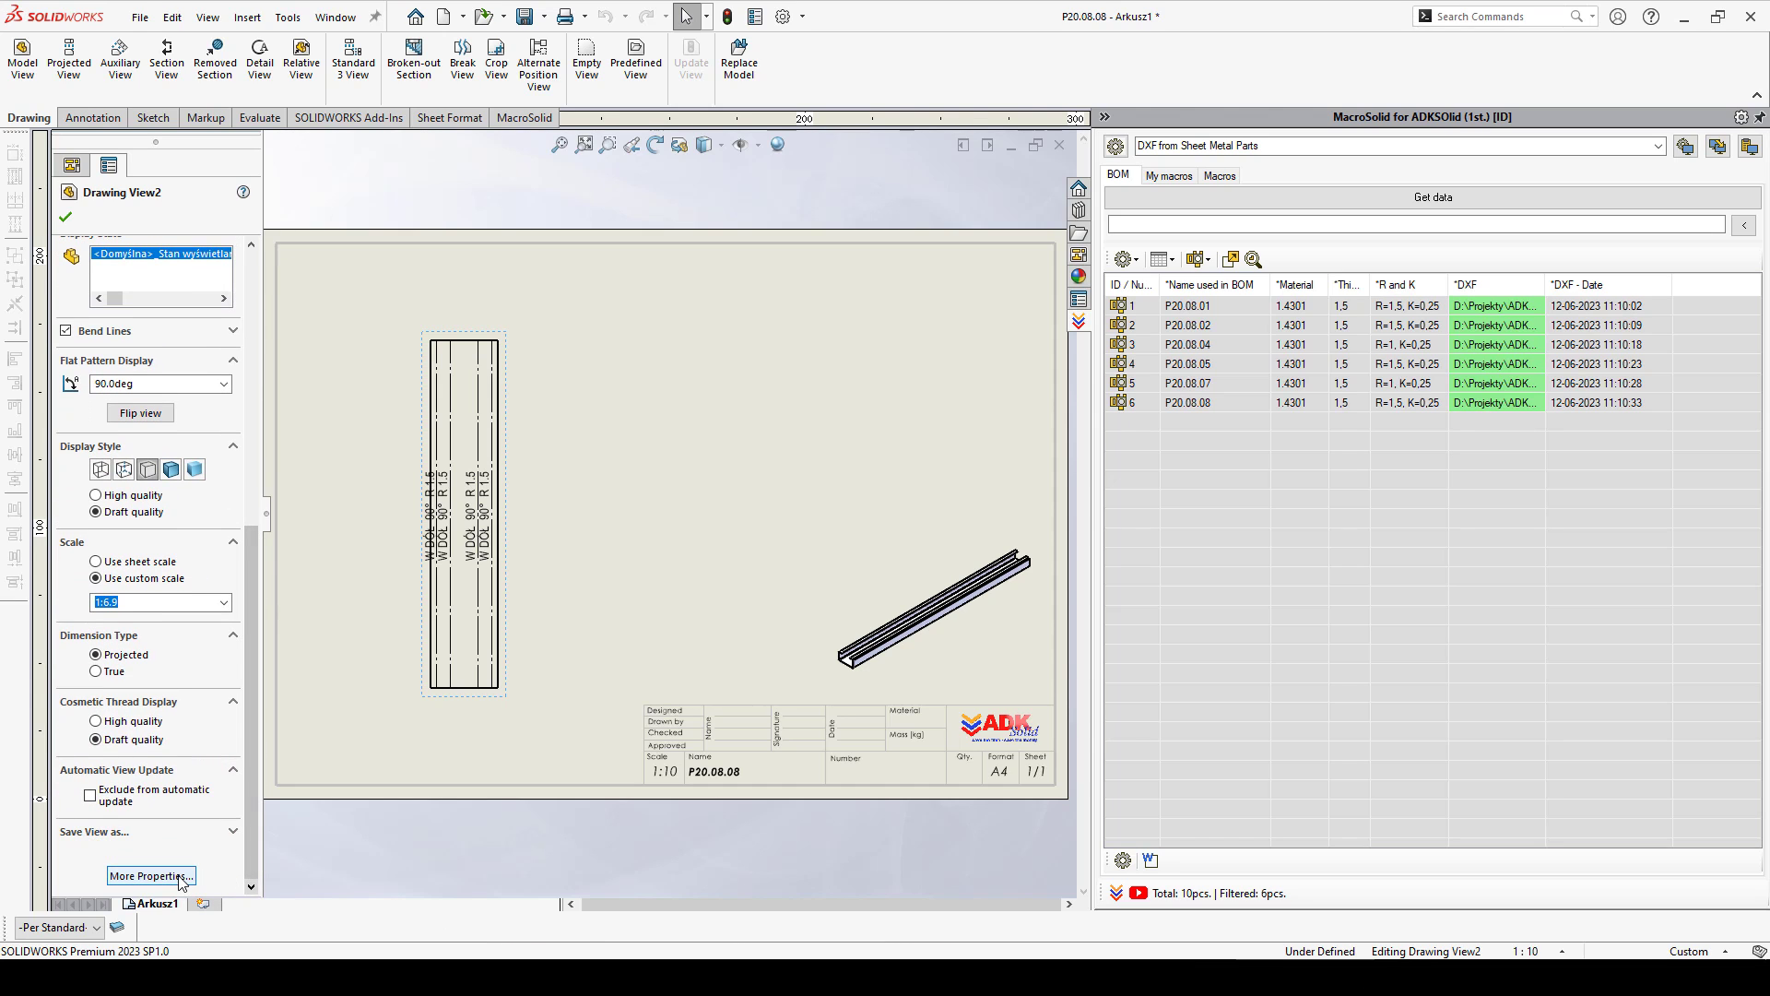
left_click(233, 832)
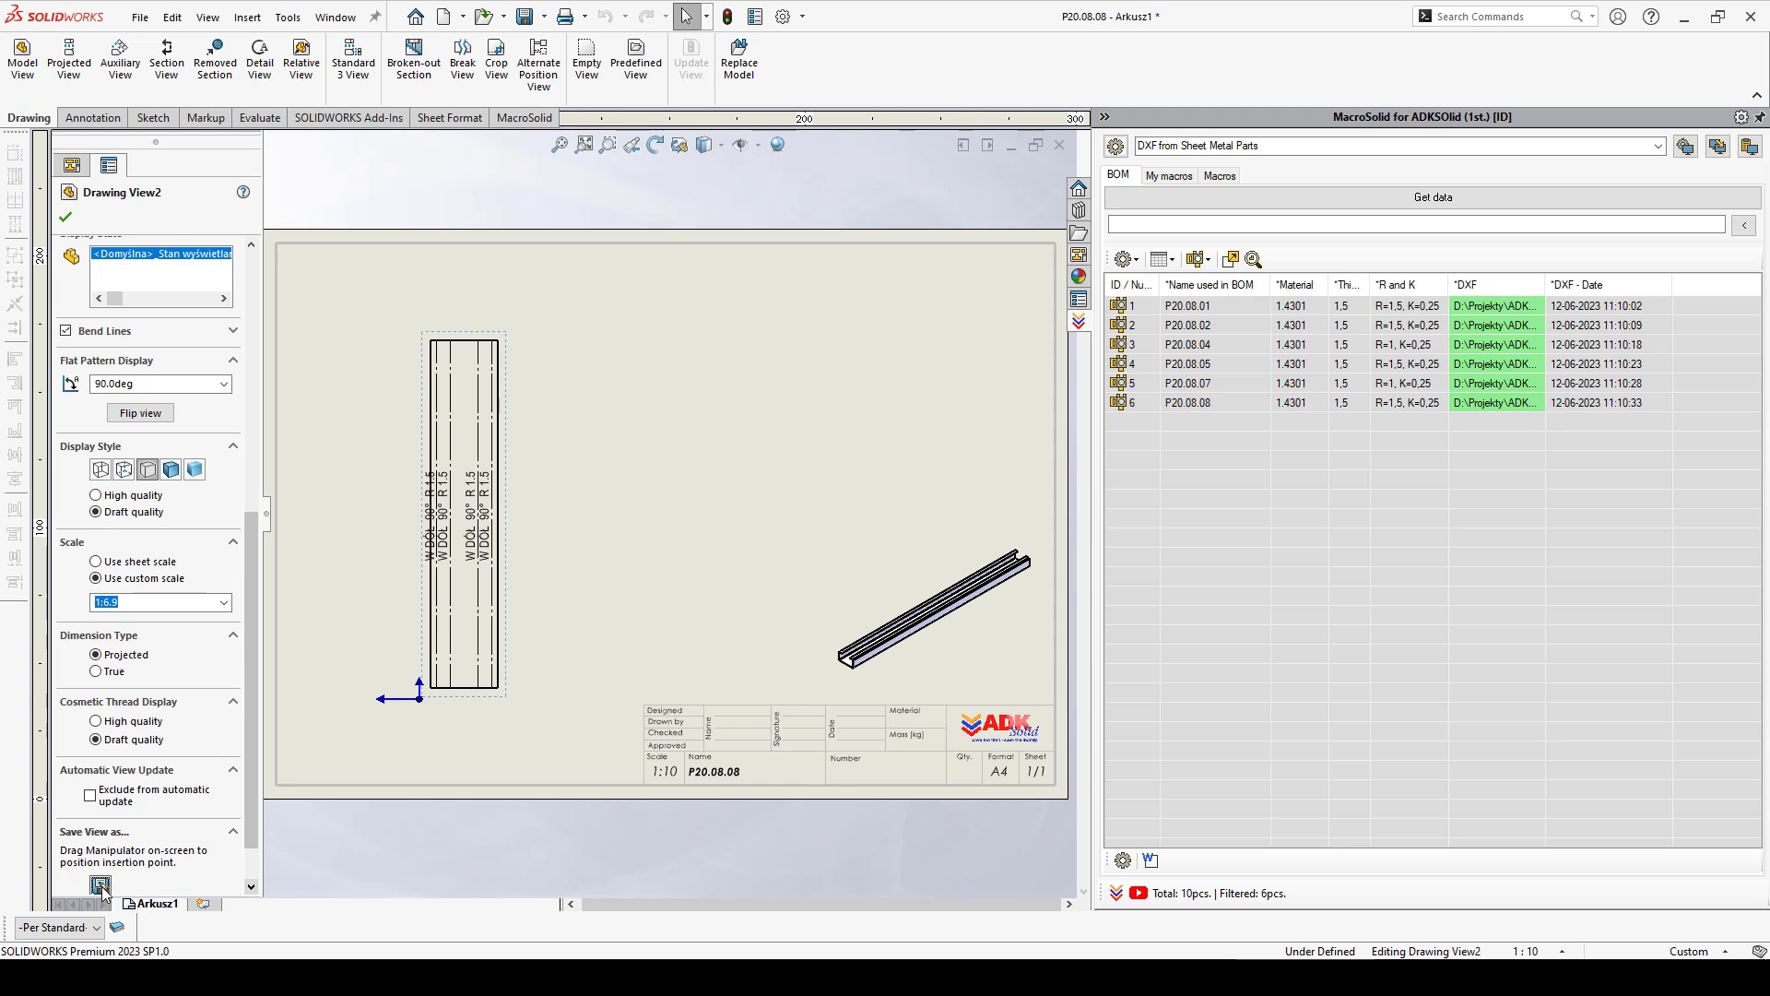
left_click(100, 886)
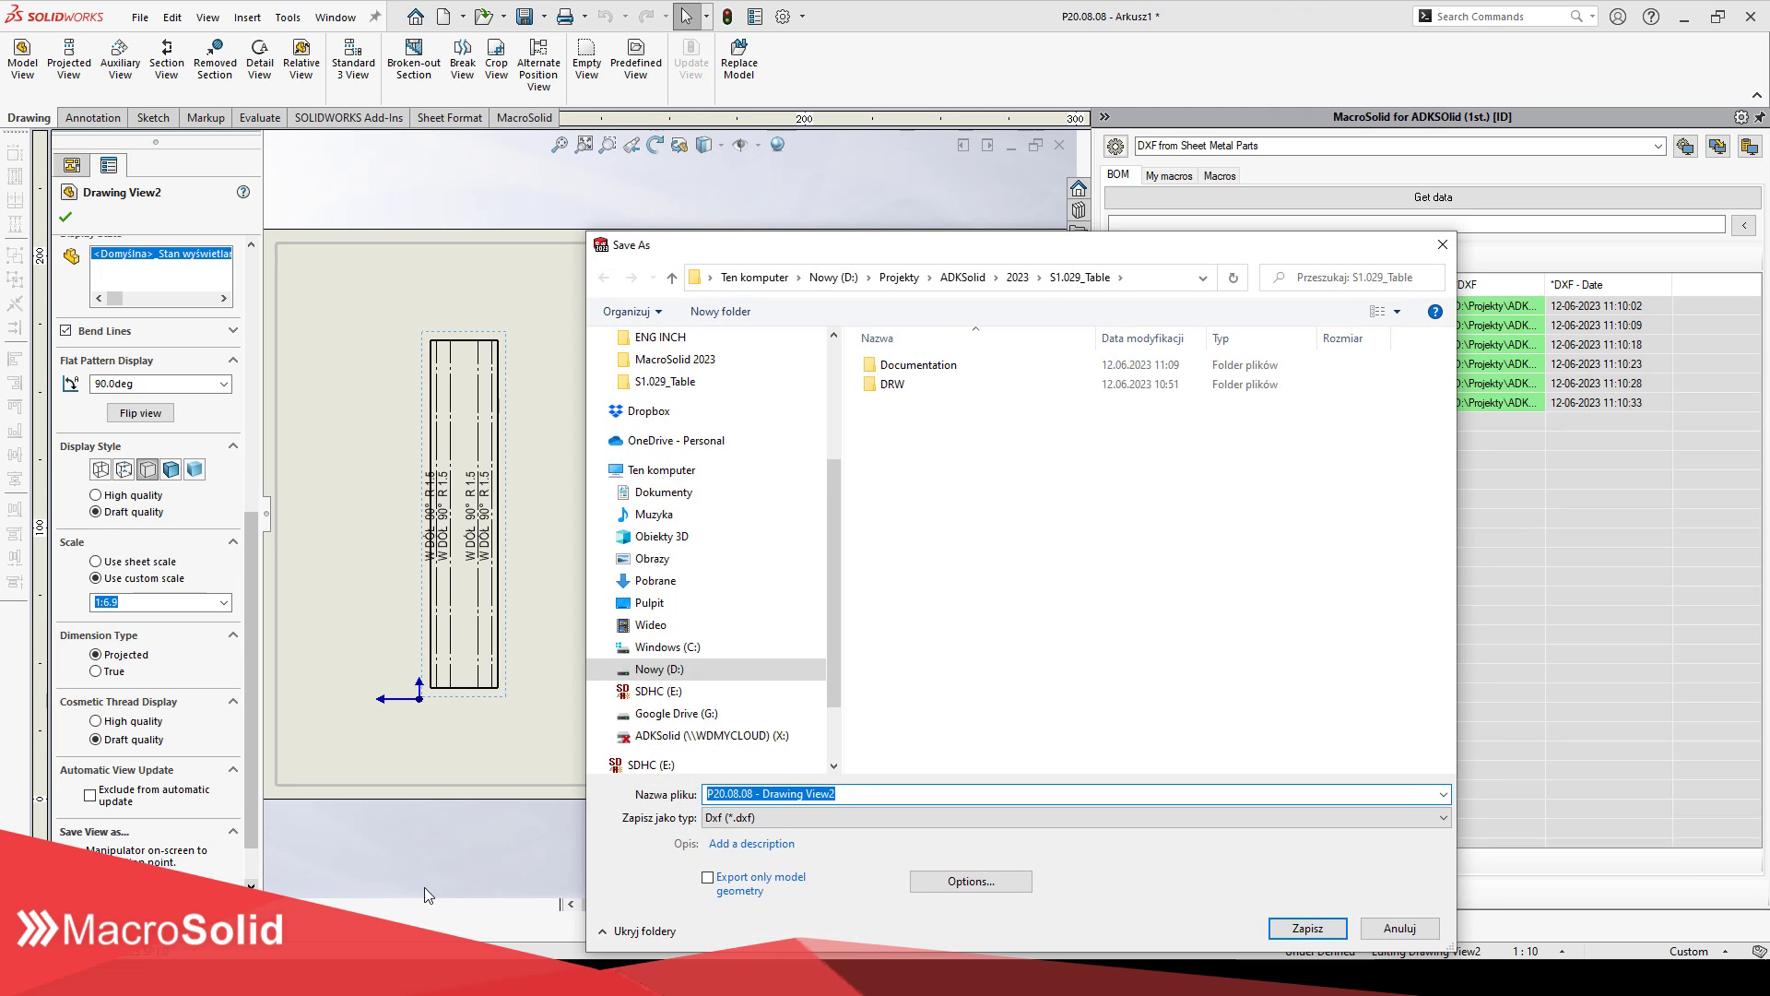
left_click(1394, 932)
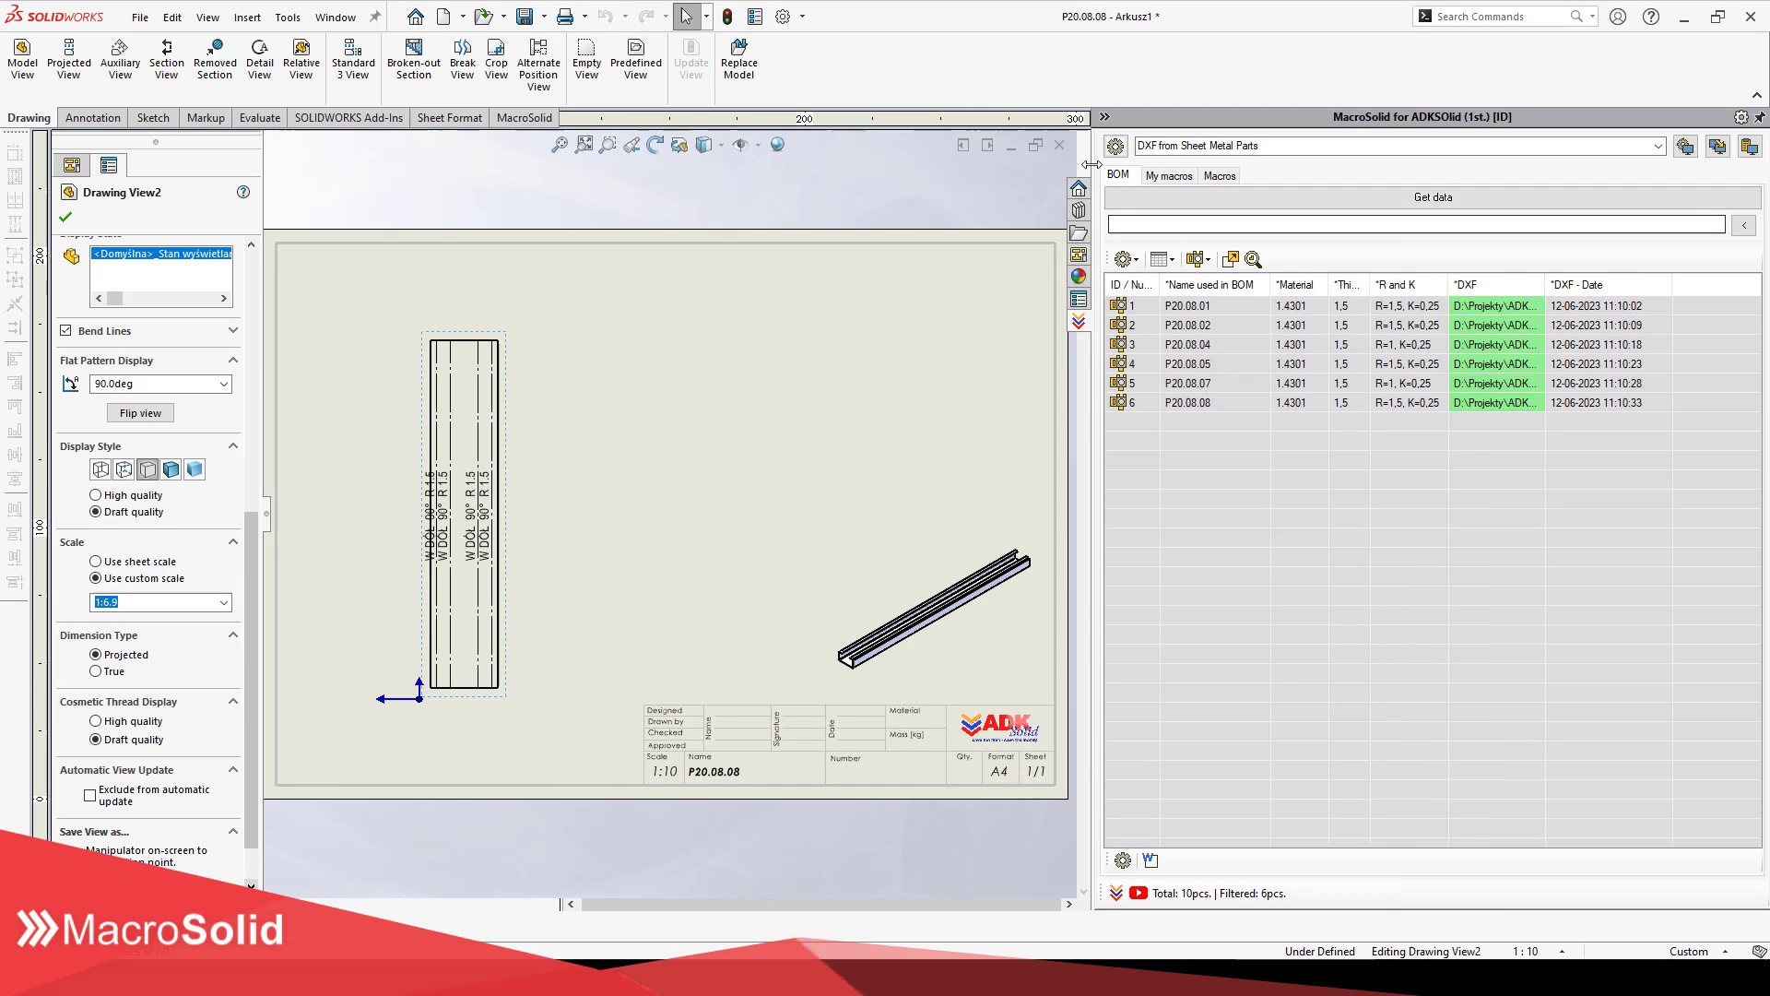
left_click(1059, 145)
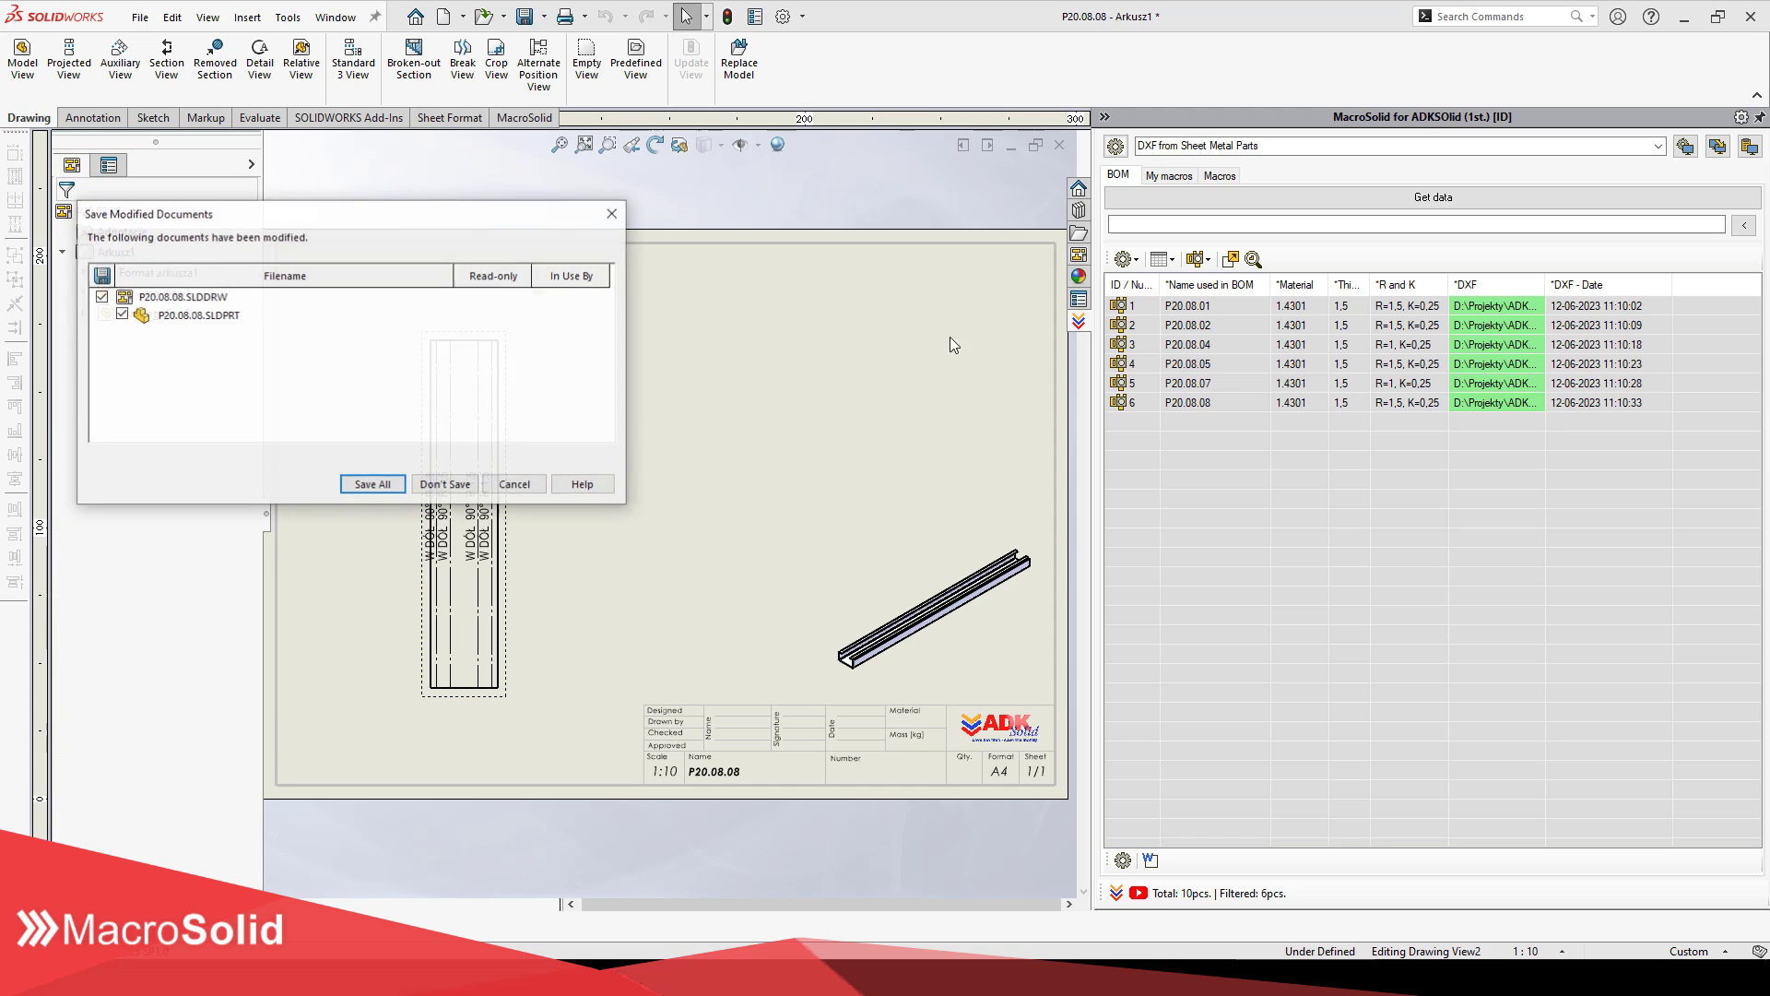
left_click(445, 485)
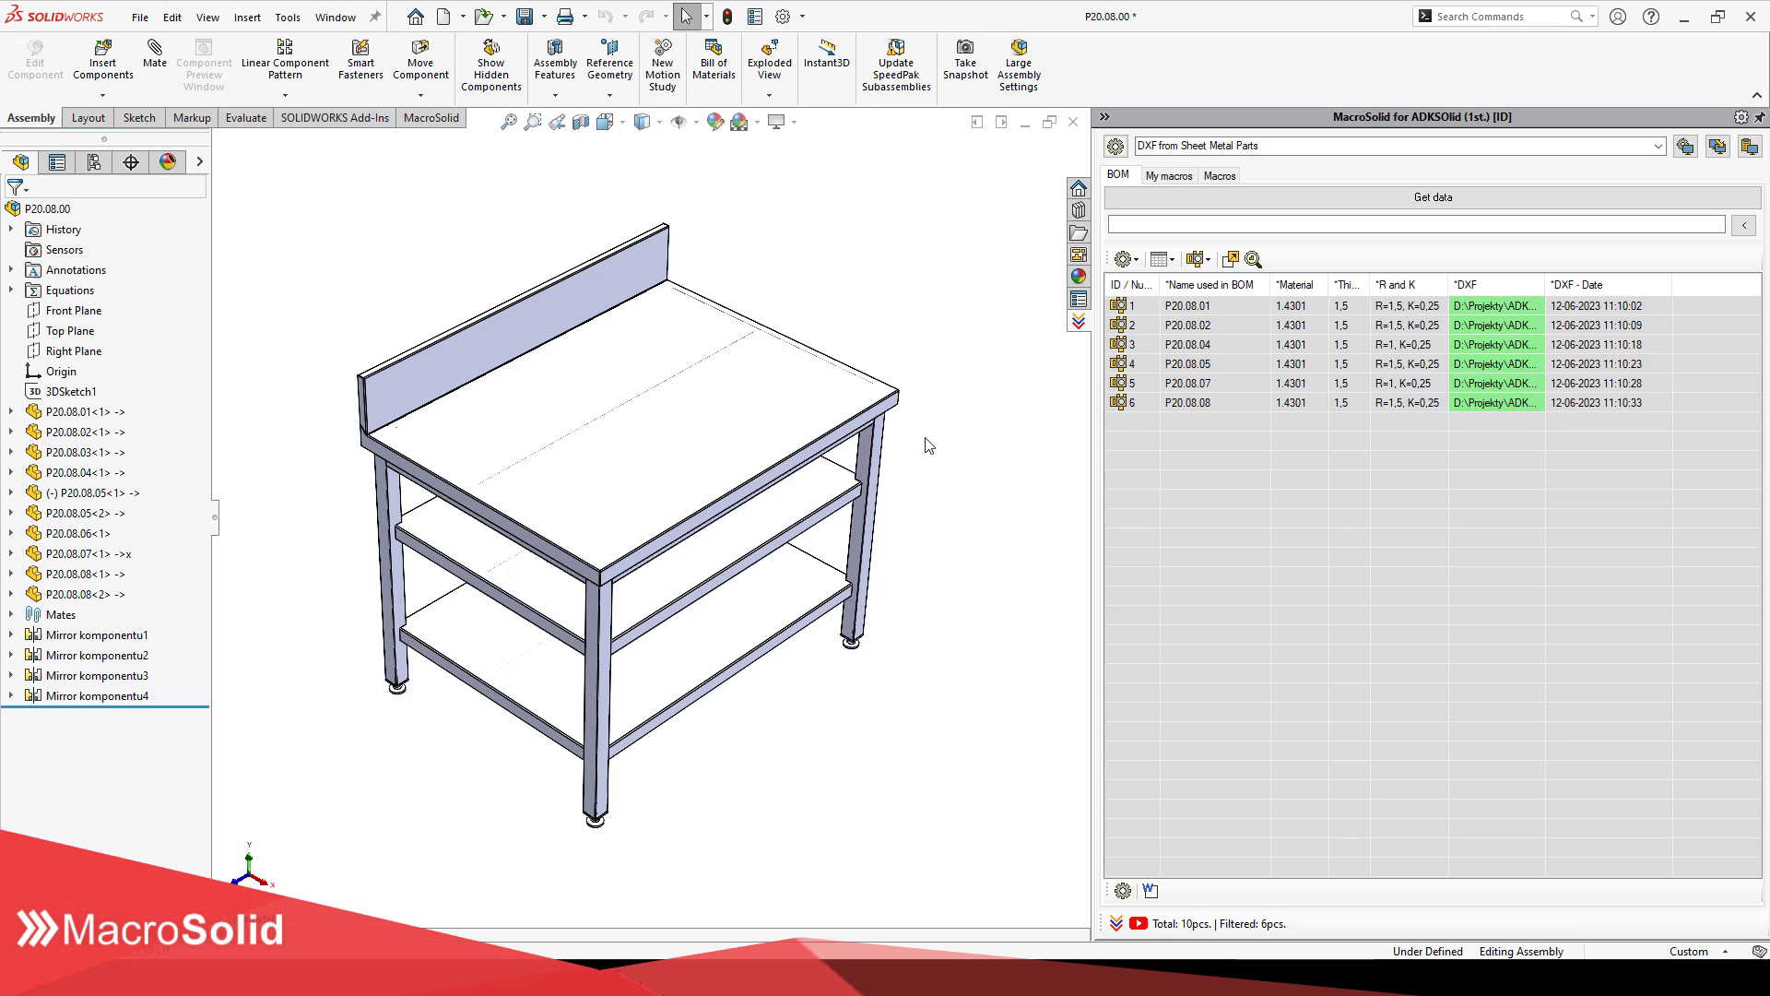
Step: Open the settings of the DXF macro for the table assembly
left_click(1220, 175)
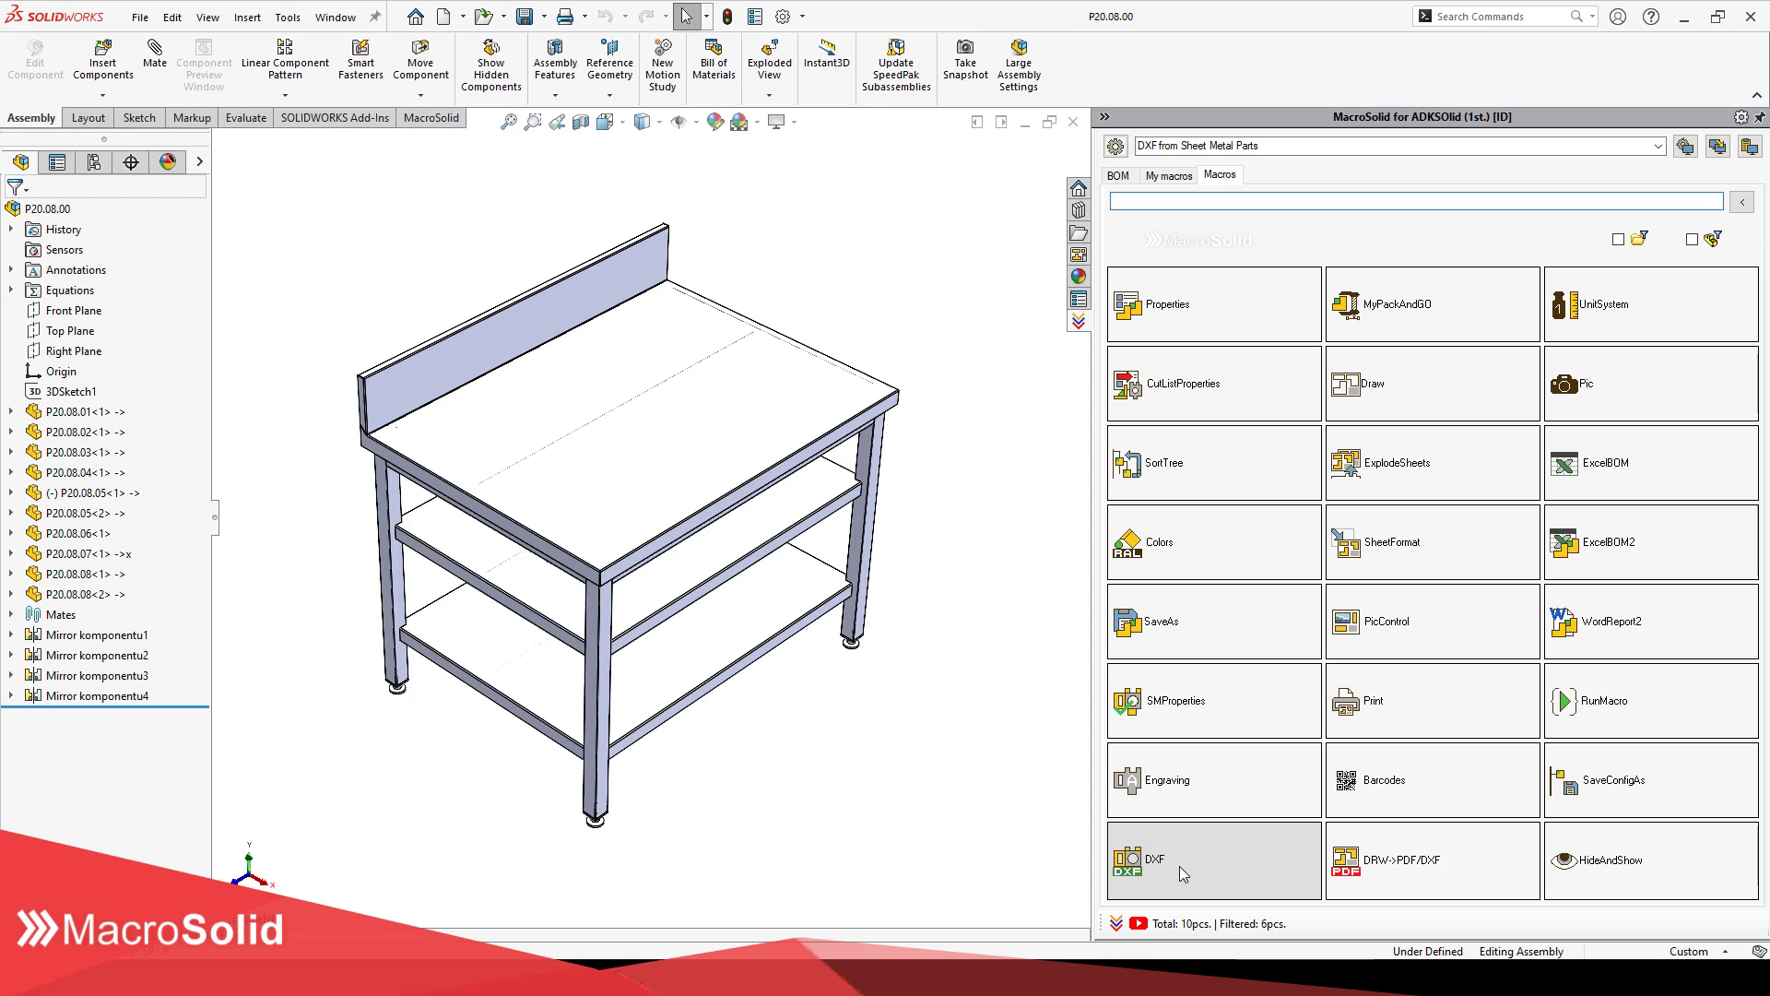
left_click(1181, 865)
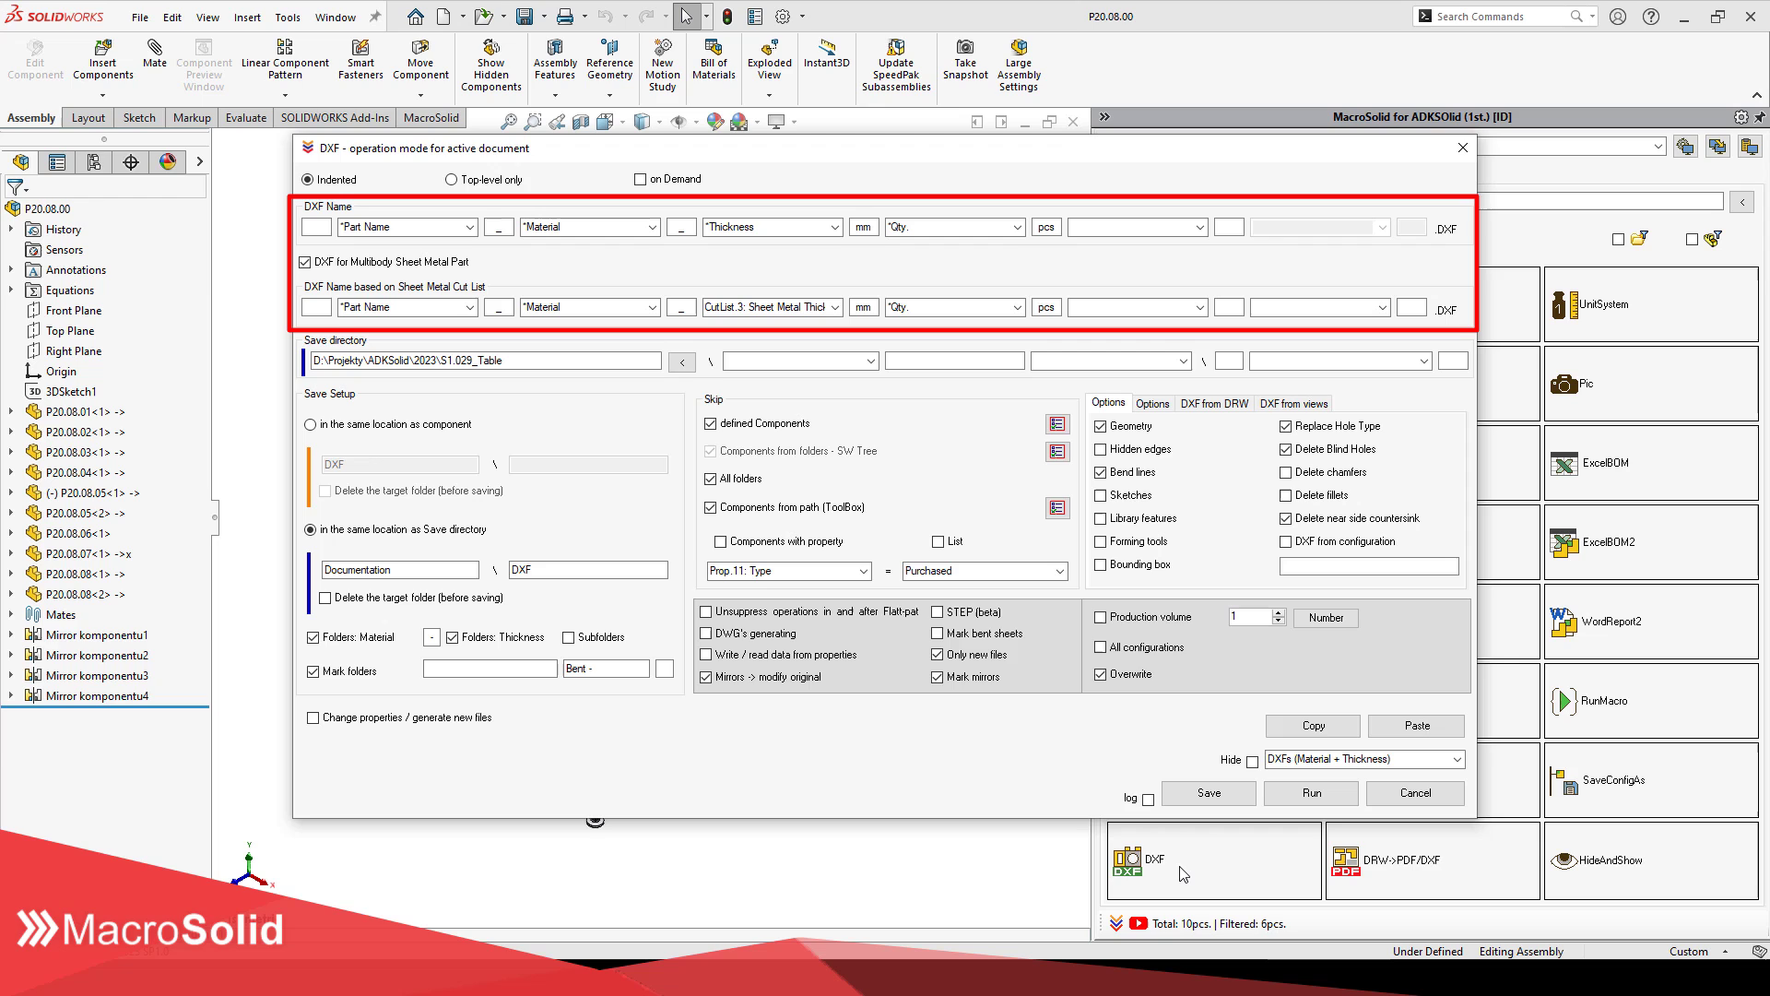
Step: Review the properties available for the quantity part of the DXF name and the cut list DXF name, keeping *Qty. in both
left_click(1019, 226)
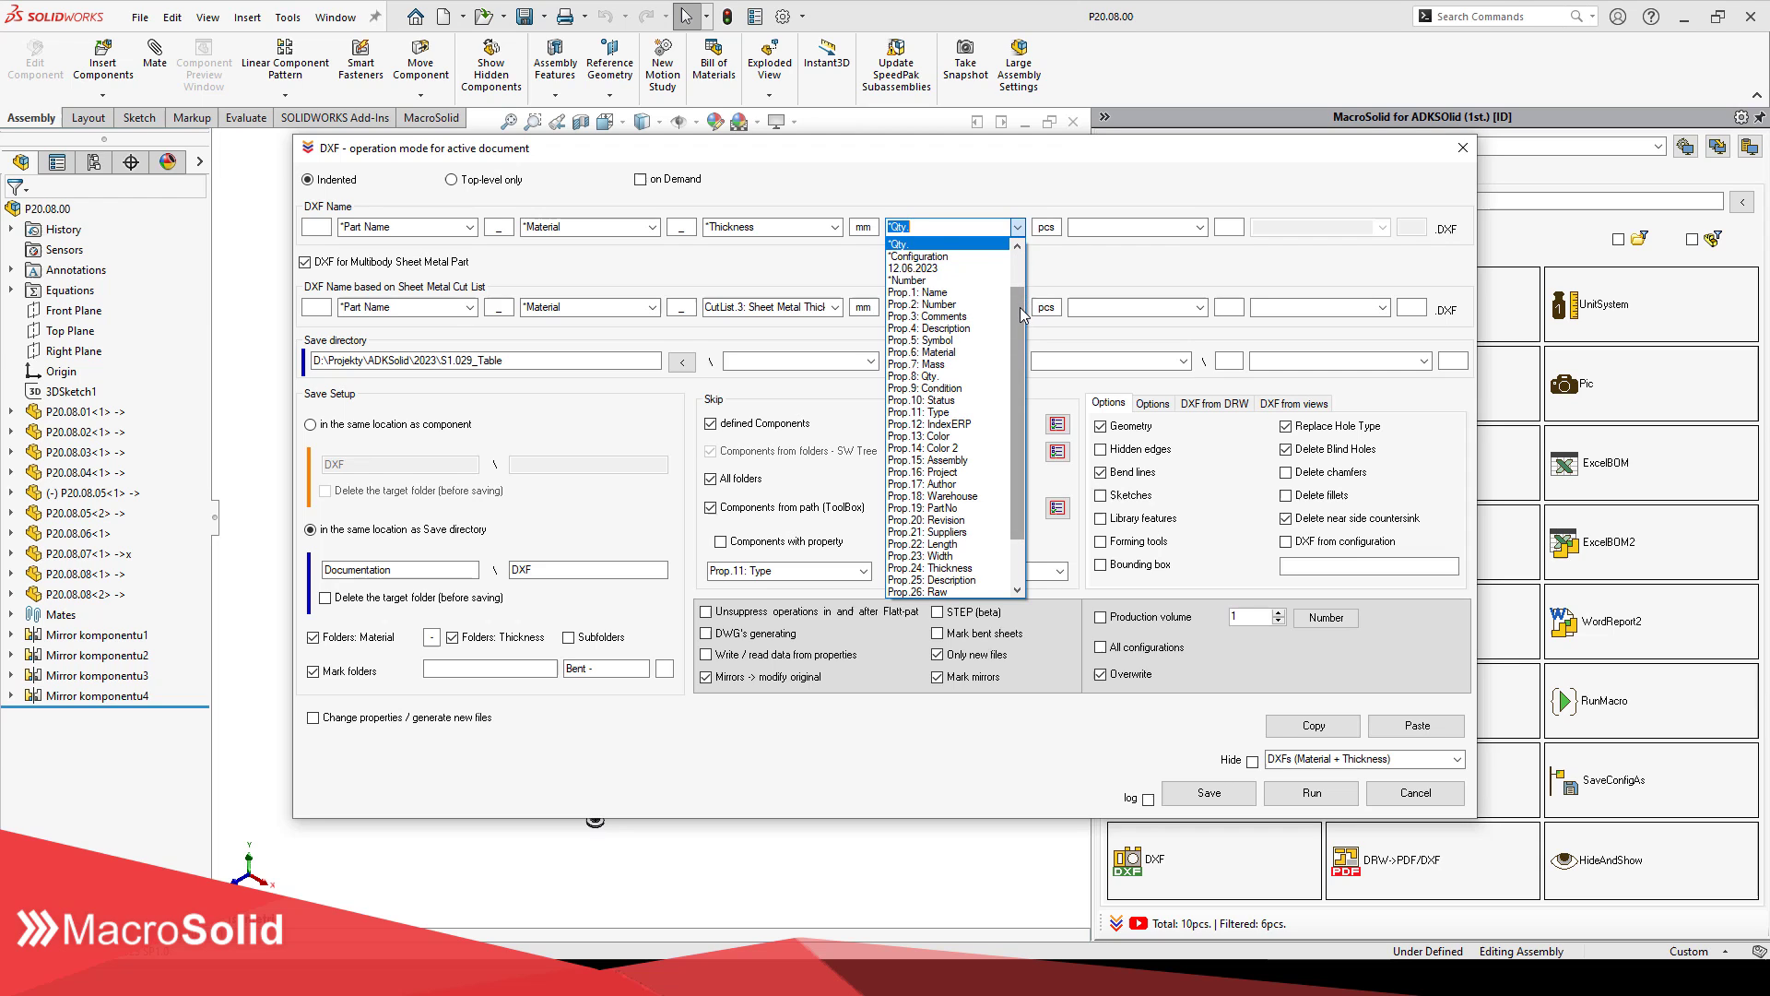
mouse_move(1017, 355)
left_mouse_down()
mouse_move(1016, 397)
mouse_move(1017, 320)
left_mouse_up()
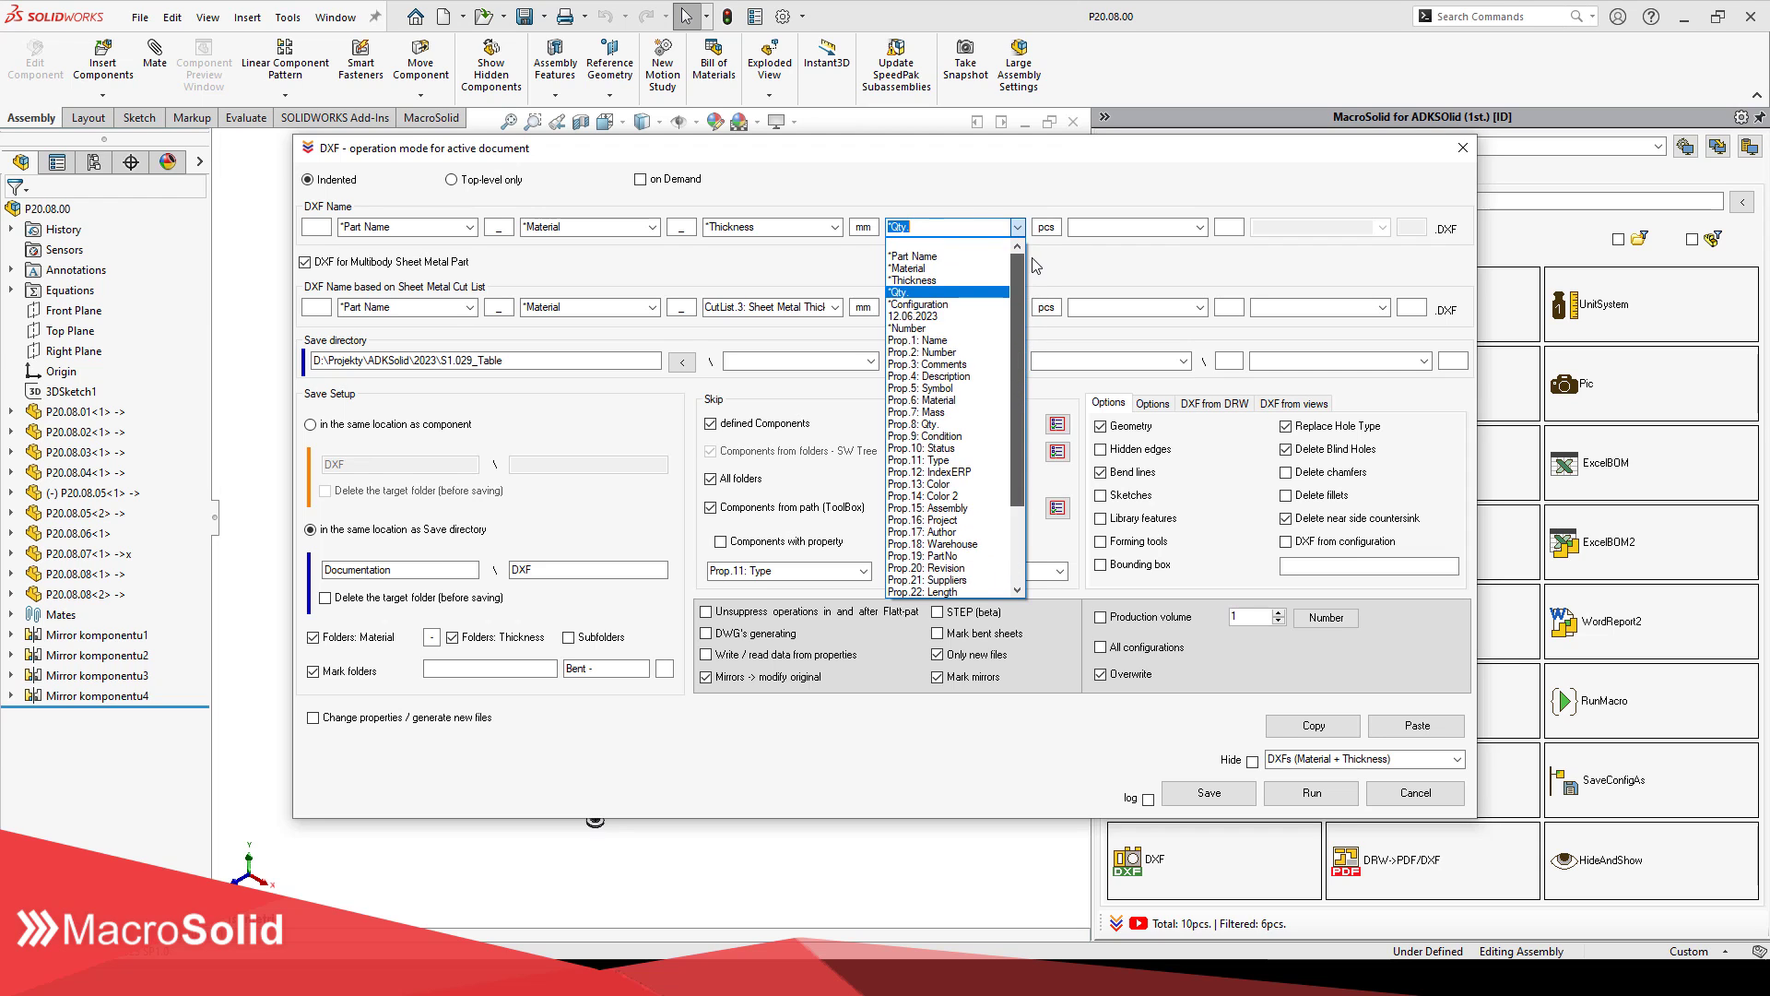
left_click(997, 294)
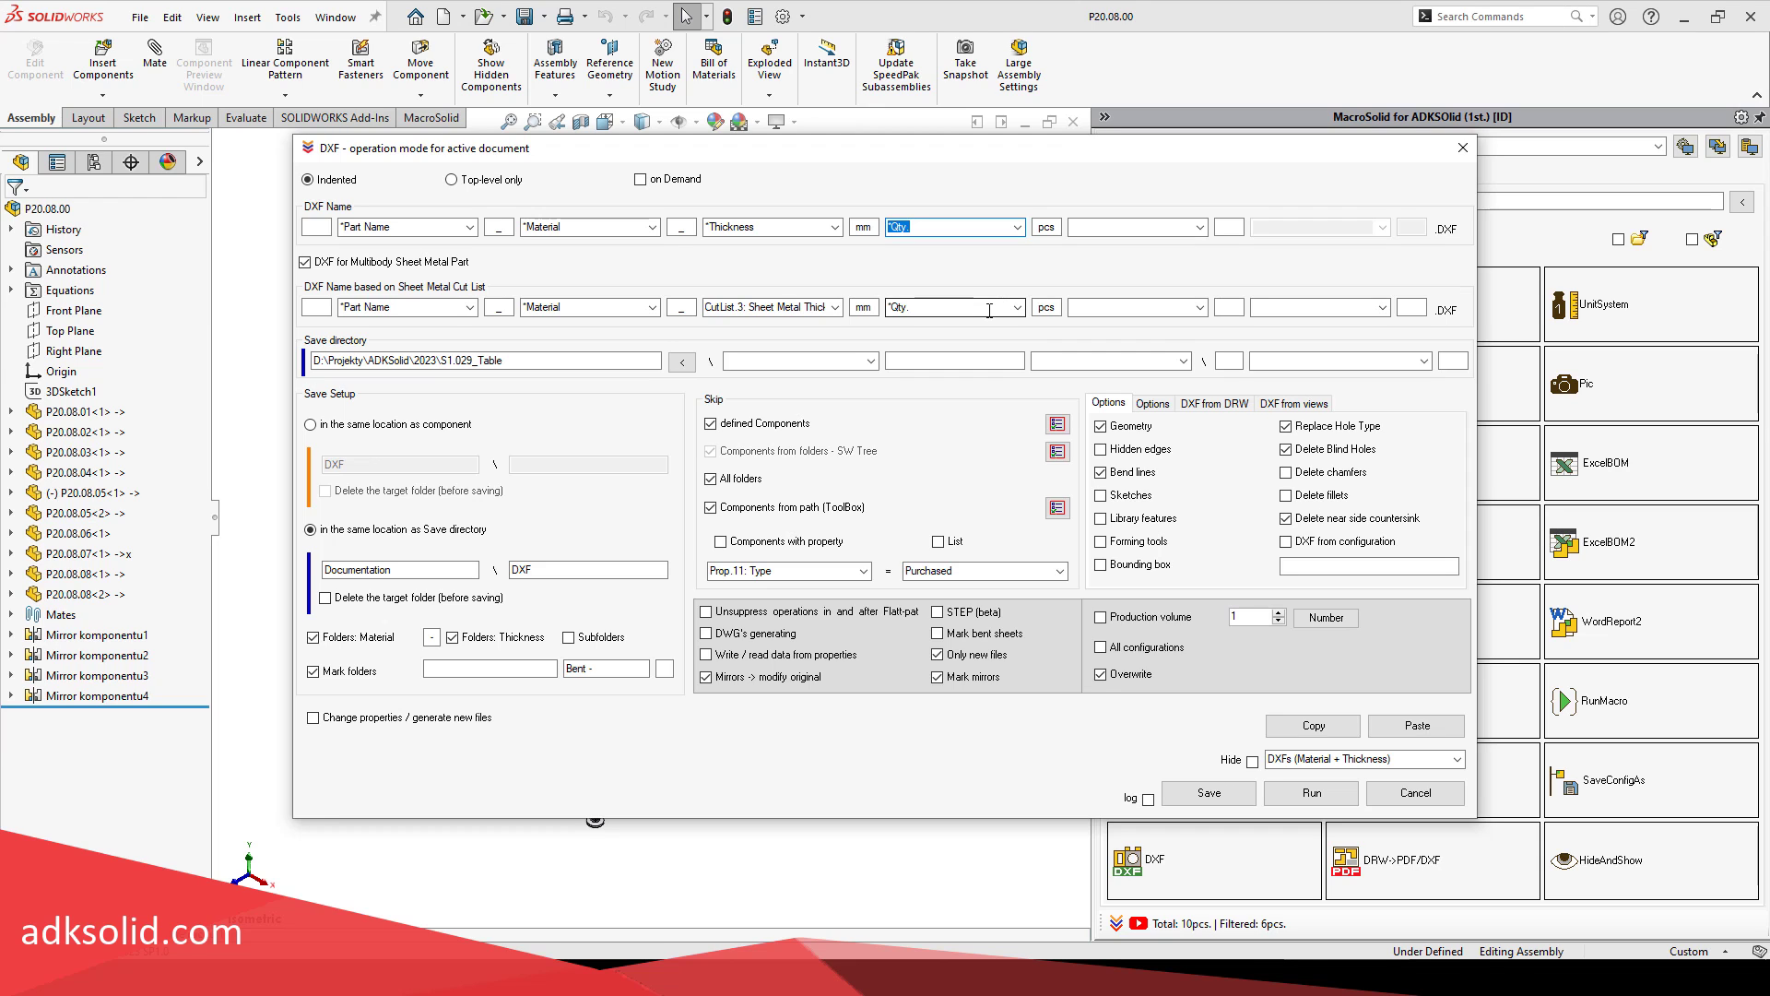
left_click(989, 311)
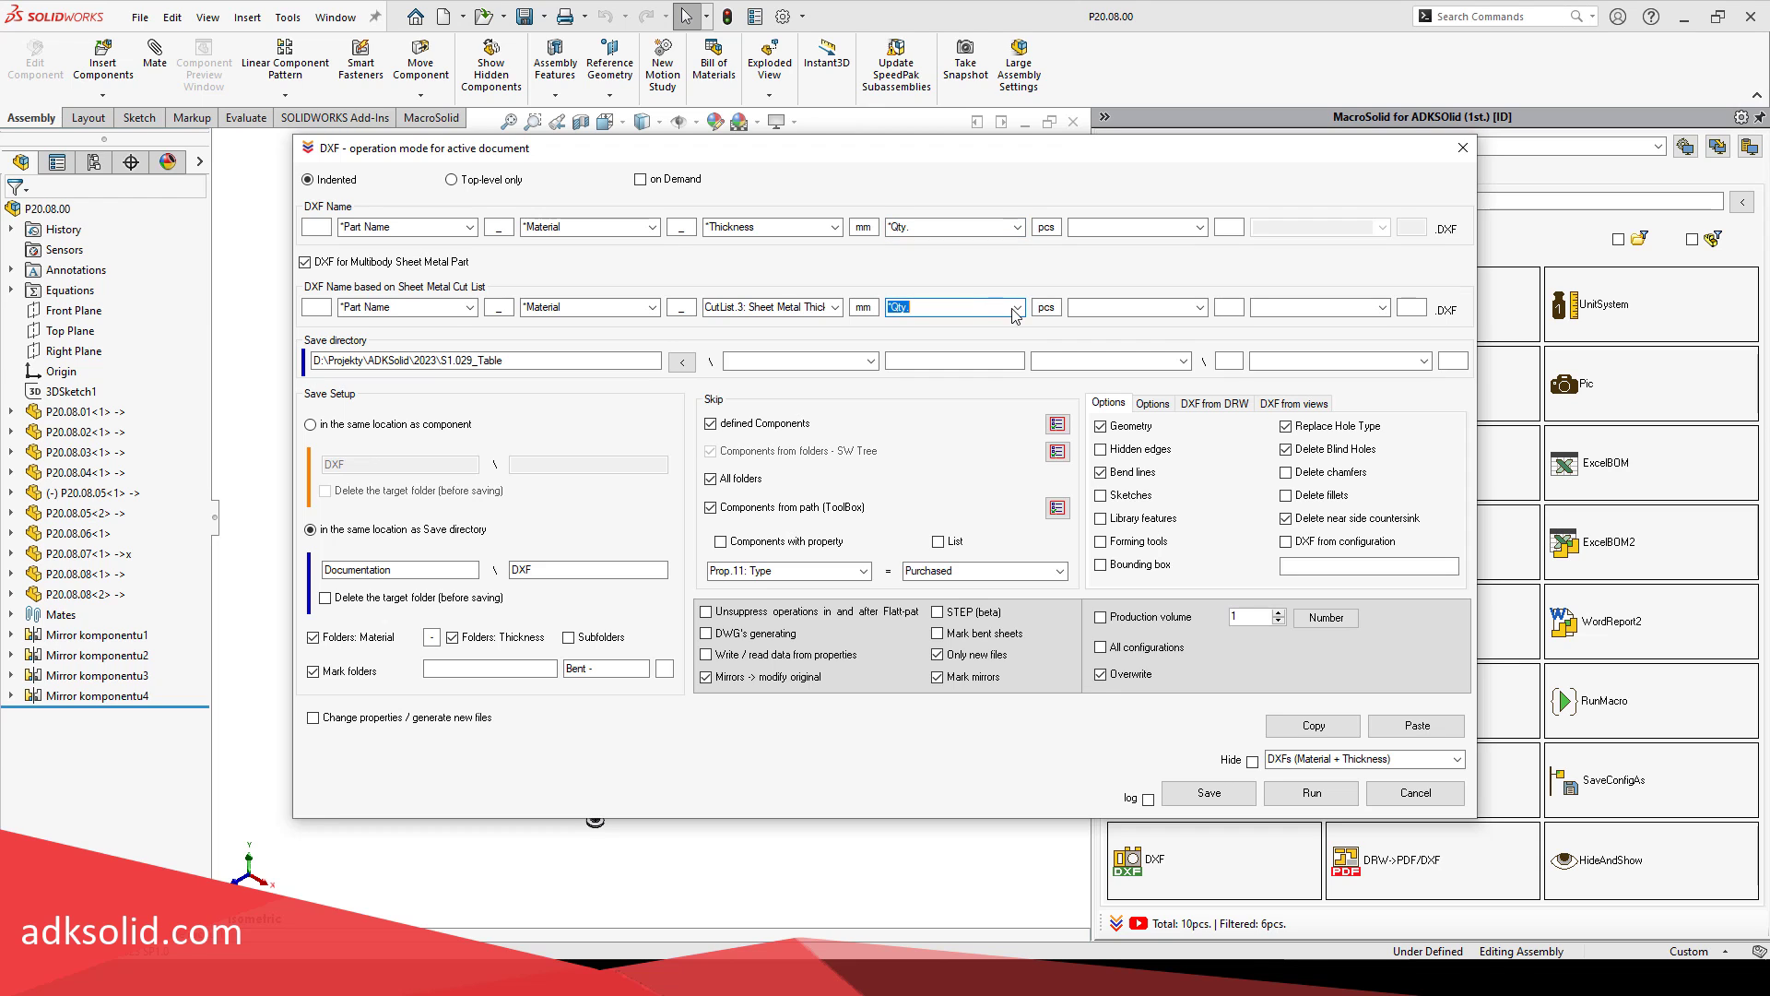
left_click(1015, 310)
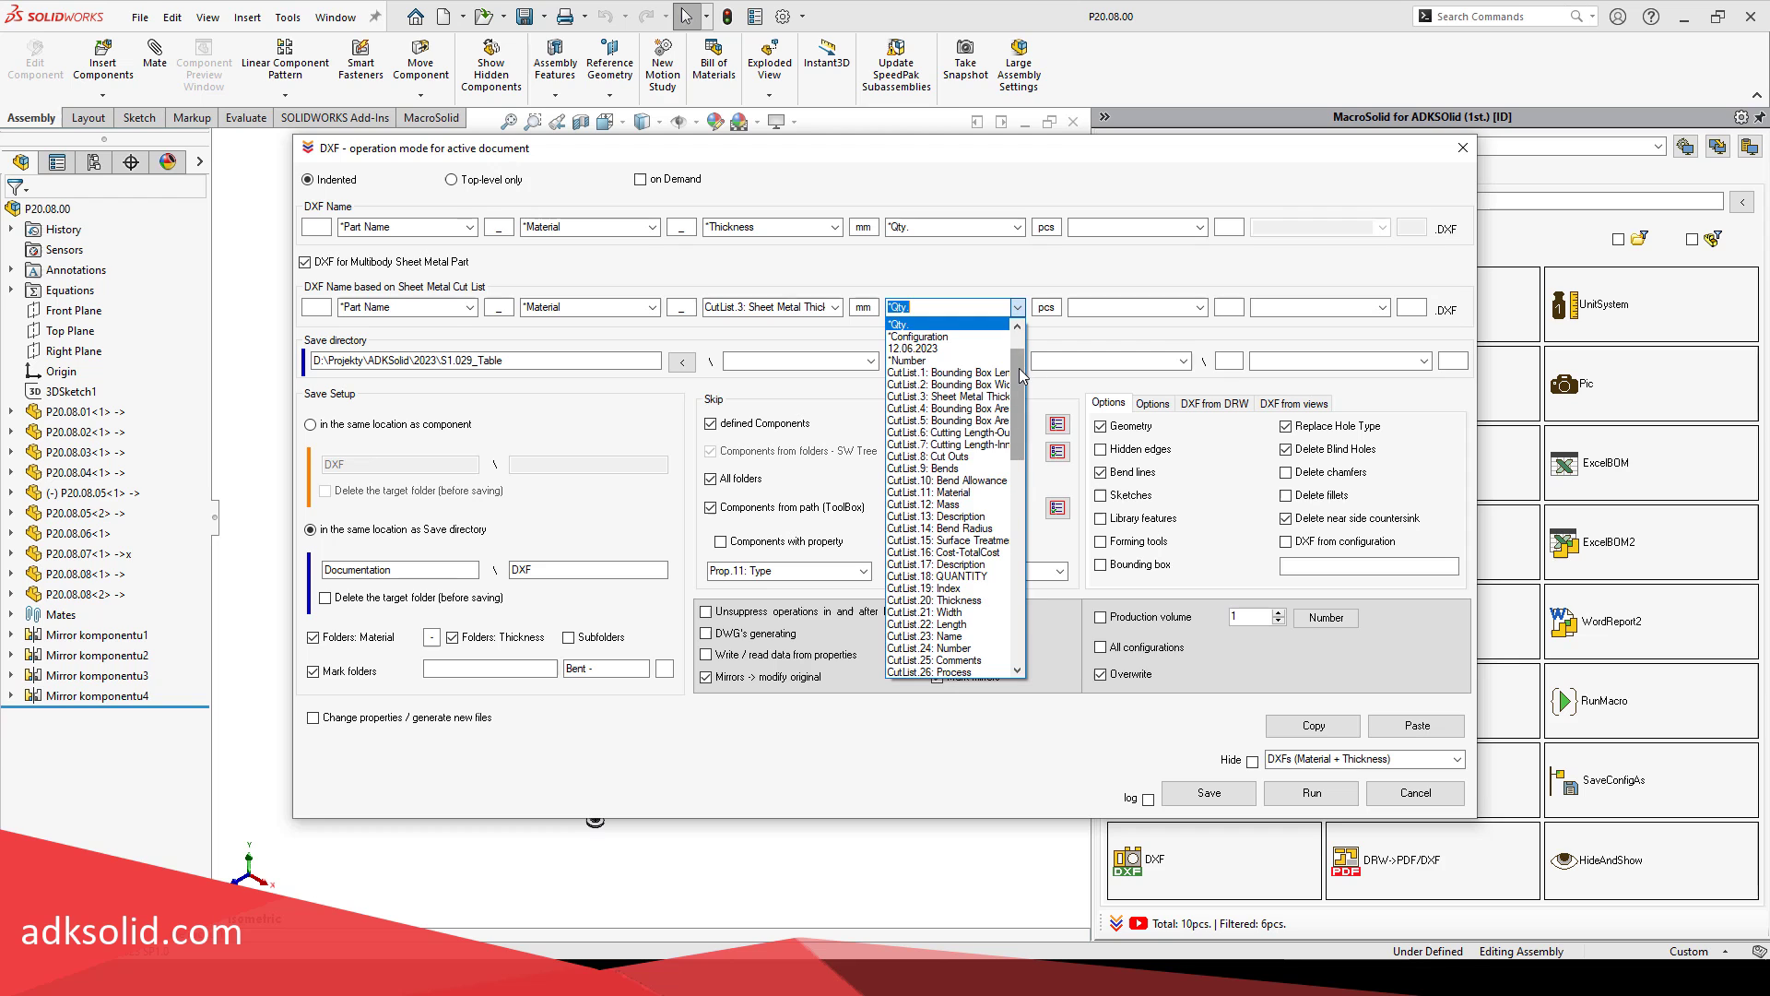
mouse_move(1021, 375)
left_mouse_down()
mouse_move(1008, 482)
mouse_move(1020, 343)
left_mouse_up()
left_click(922, 325)
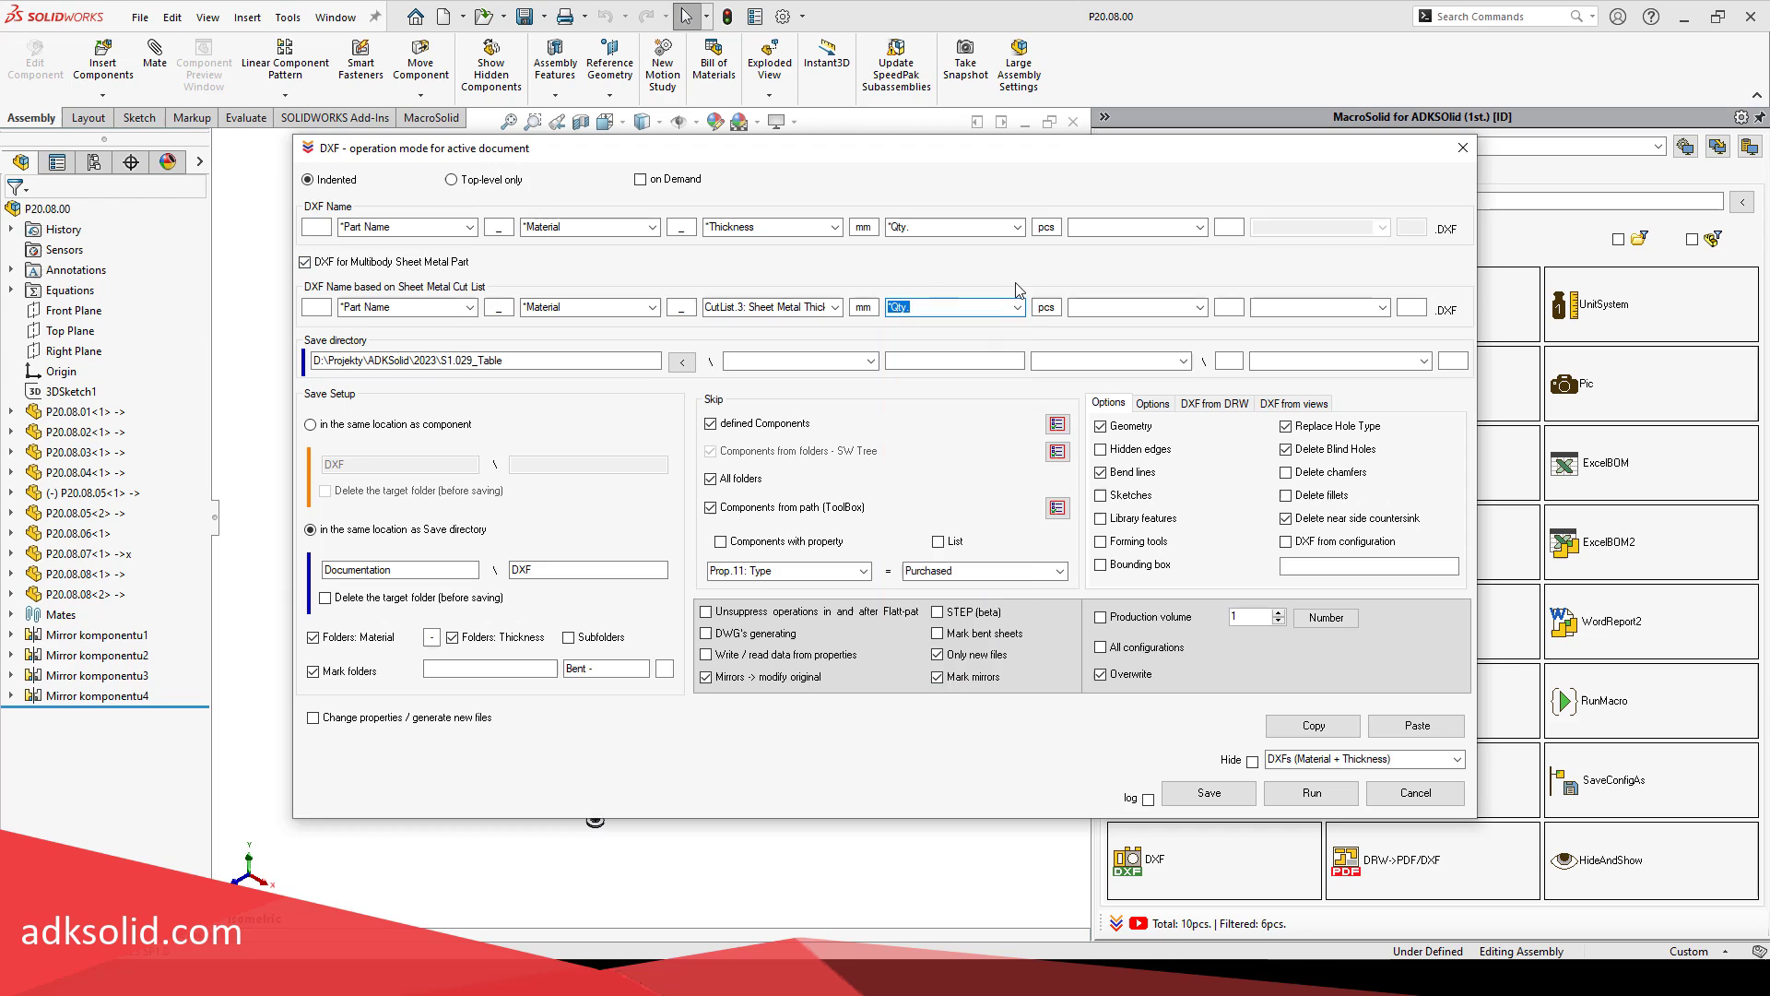
Step: Examine the save directory's subfolder fields and both Save Setup locations, and close the DXF settings without saving
left_click(870, 360)
mouse_move(873, 390)
left_mouse_down()
mouse_move(872, 481)
mouse_move(872, 387)
left_mouse_up()
left_click(926, 368)
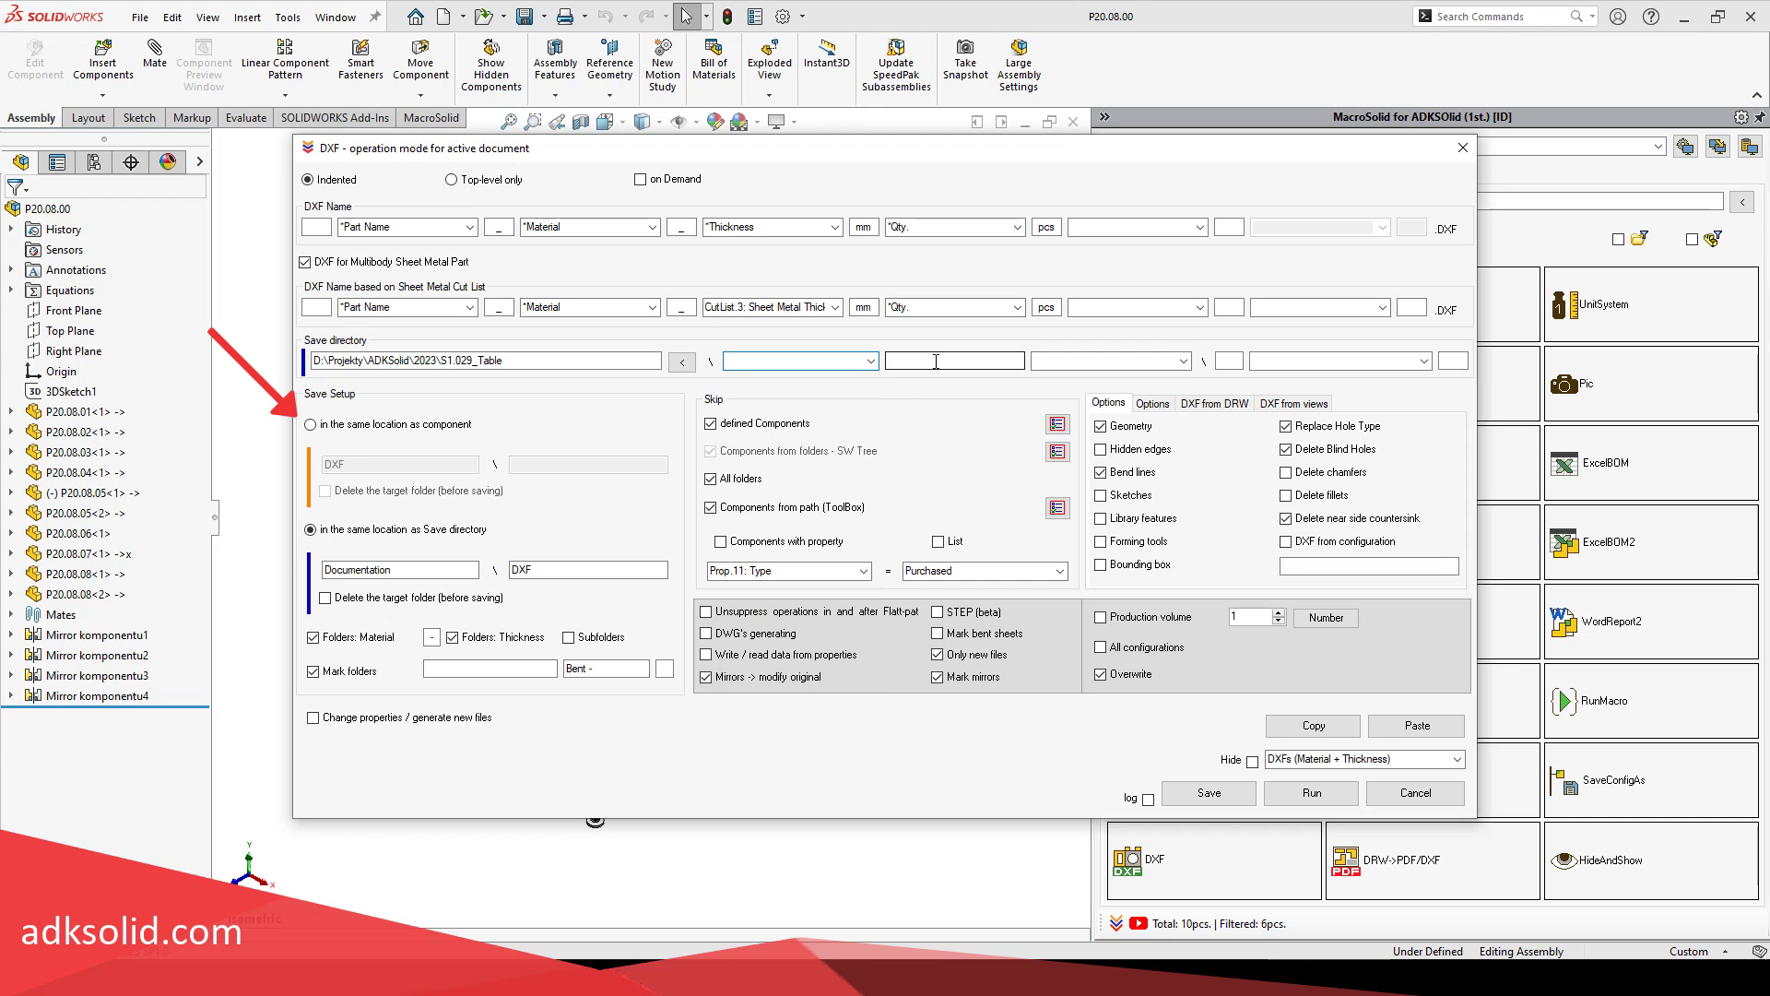
left_click(936, 361)
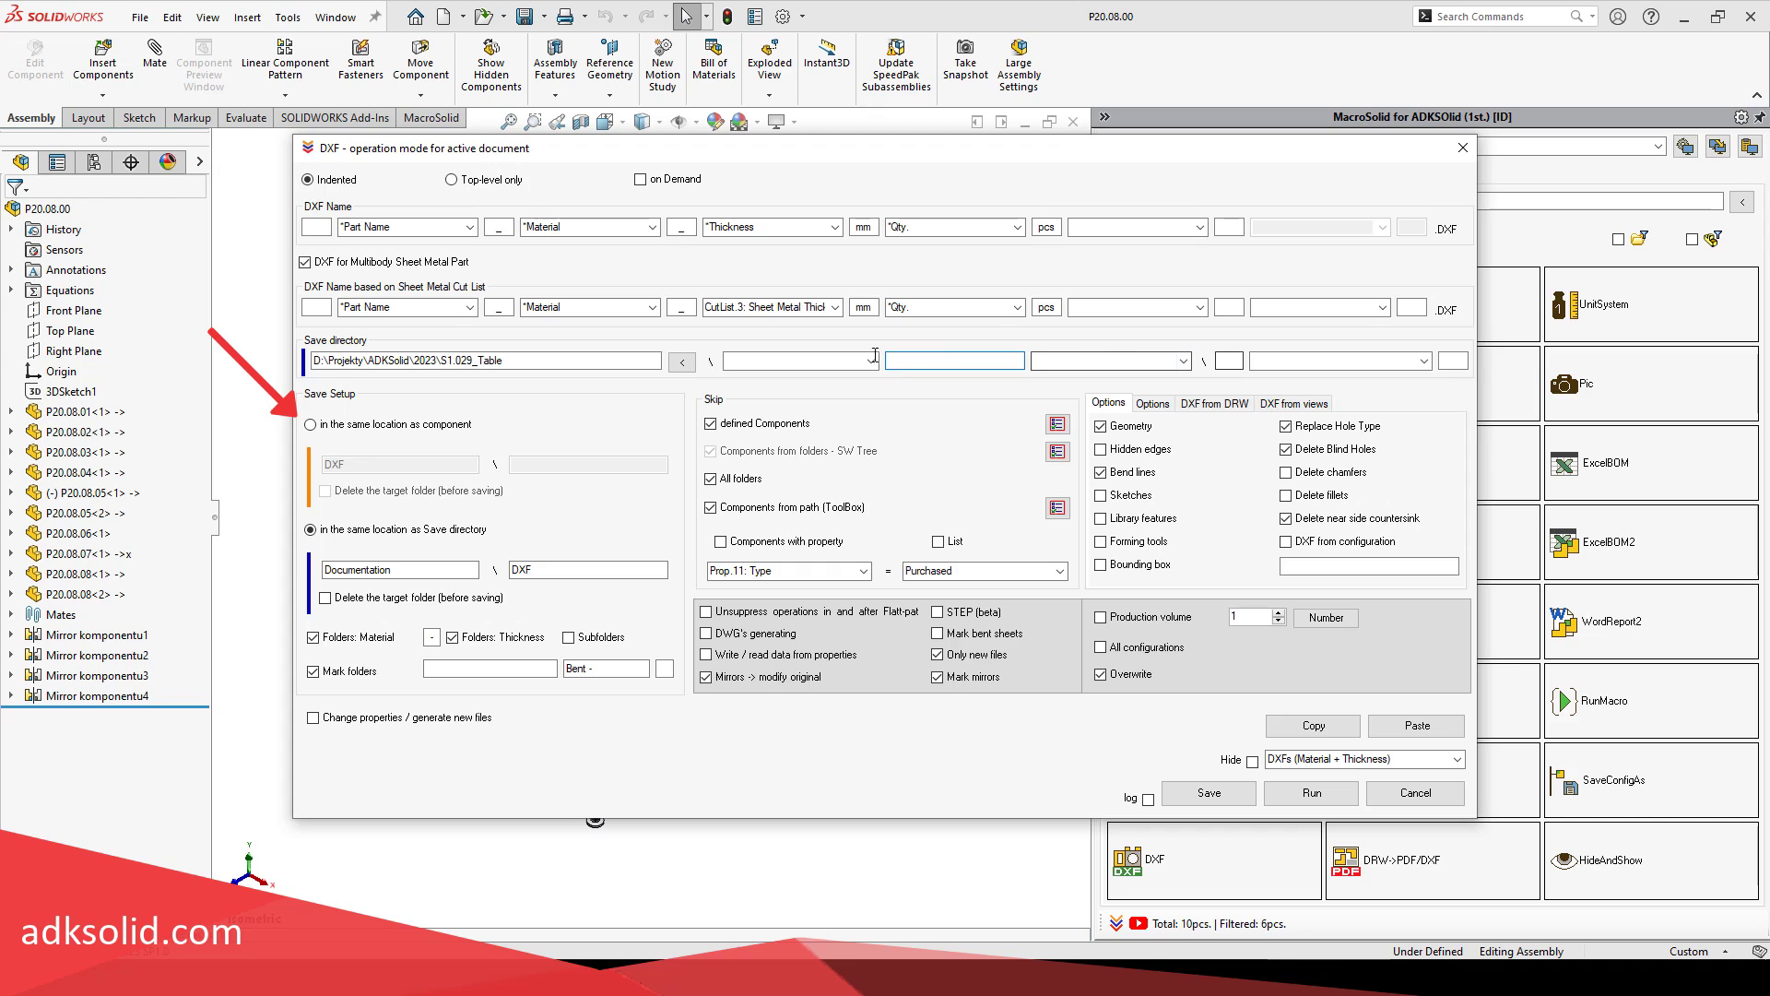
left_click(403, 426)
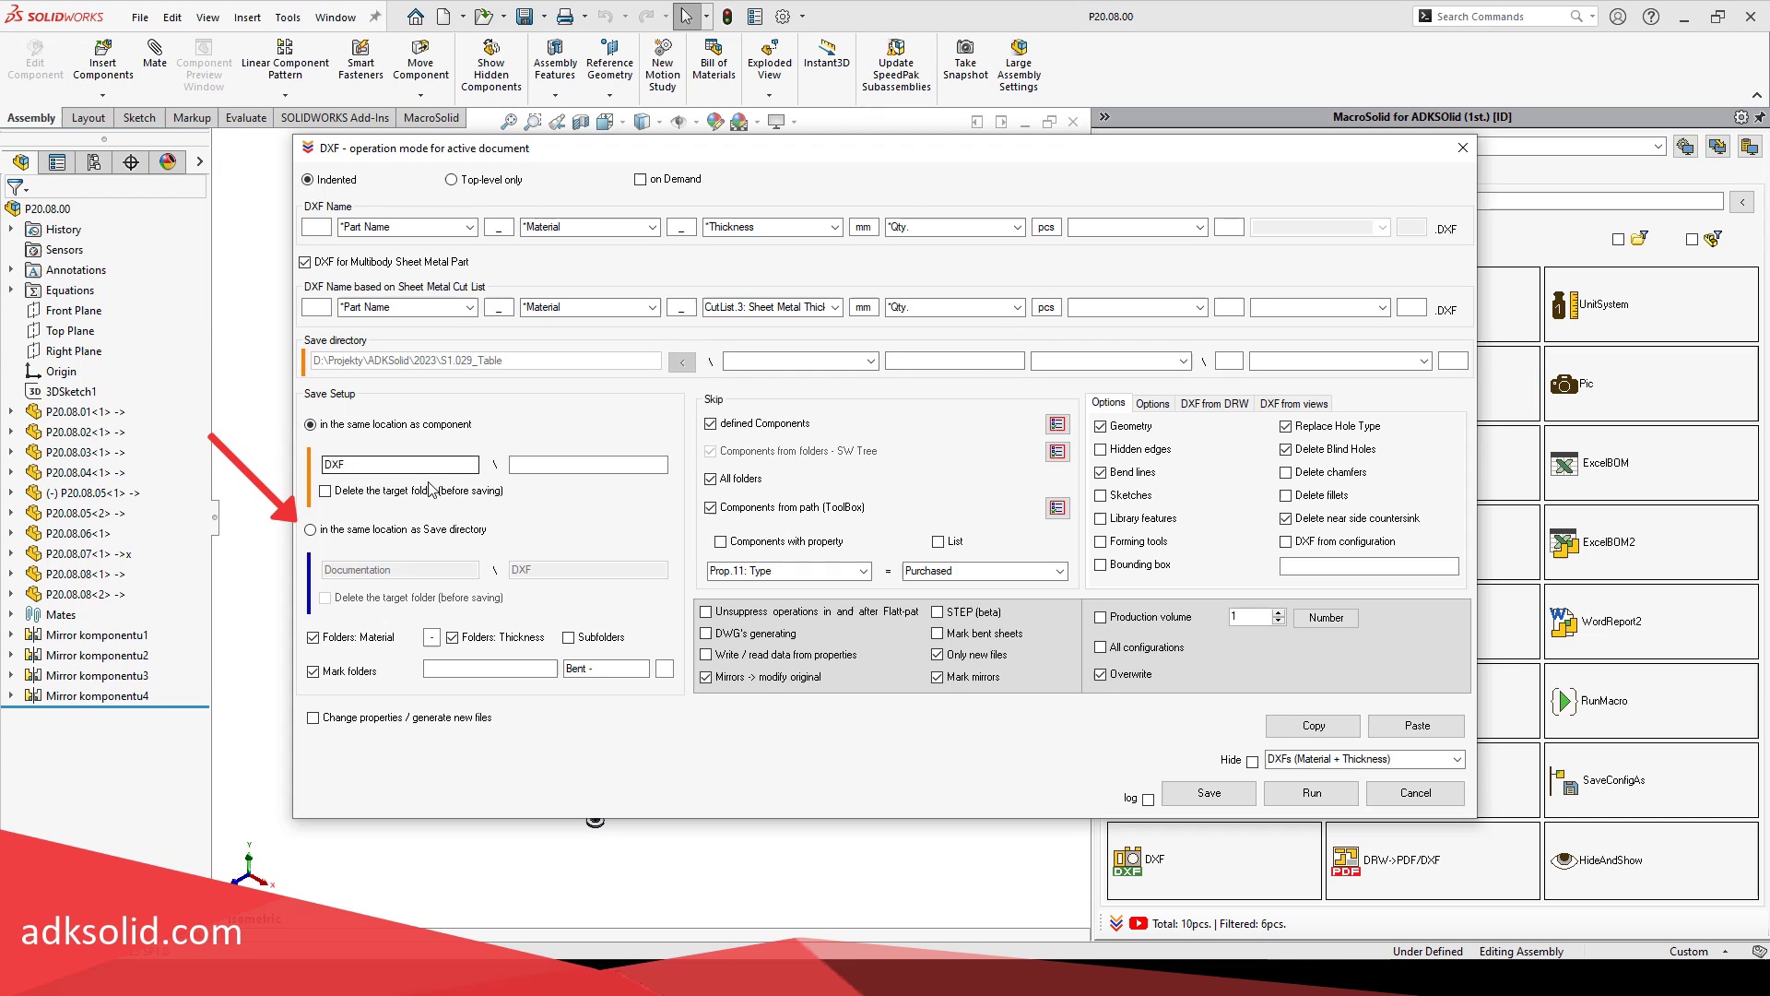
left_click(414, 538)
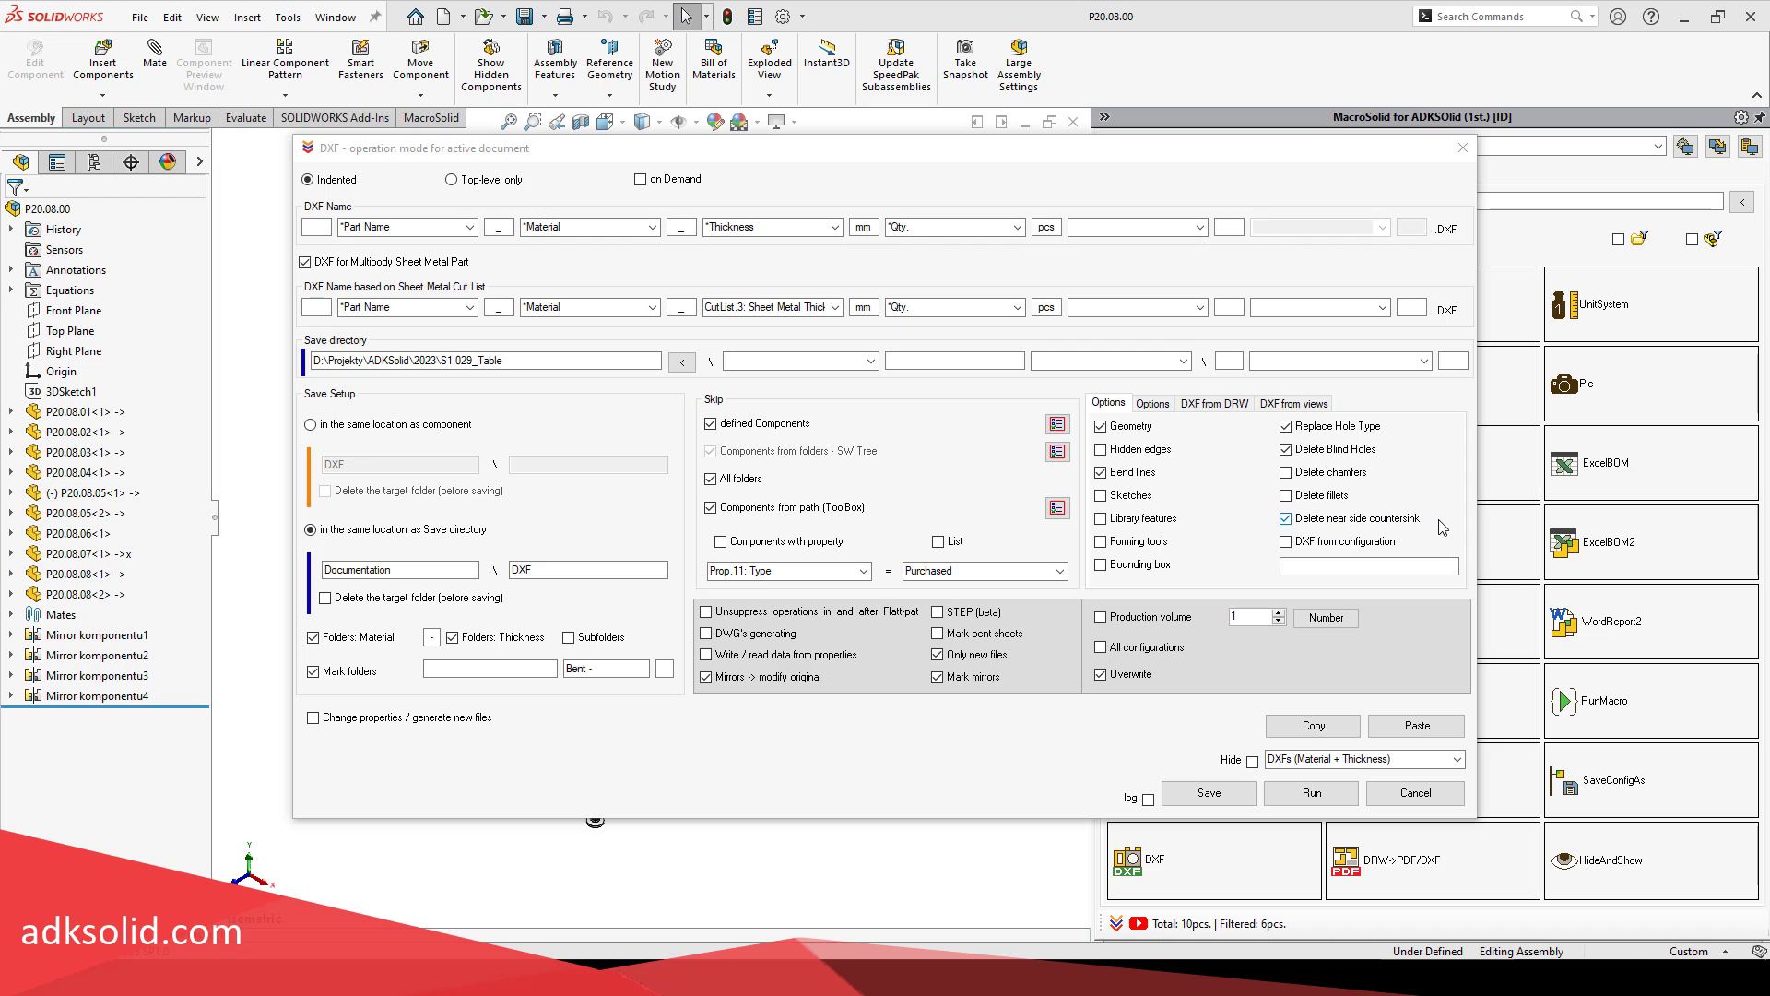
left_click(1413, 793)
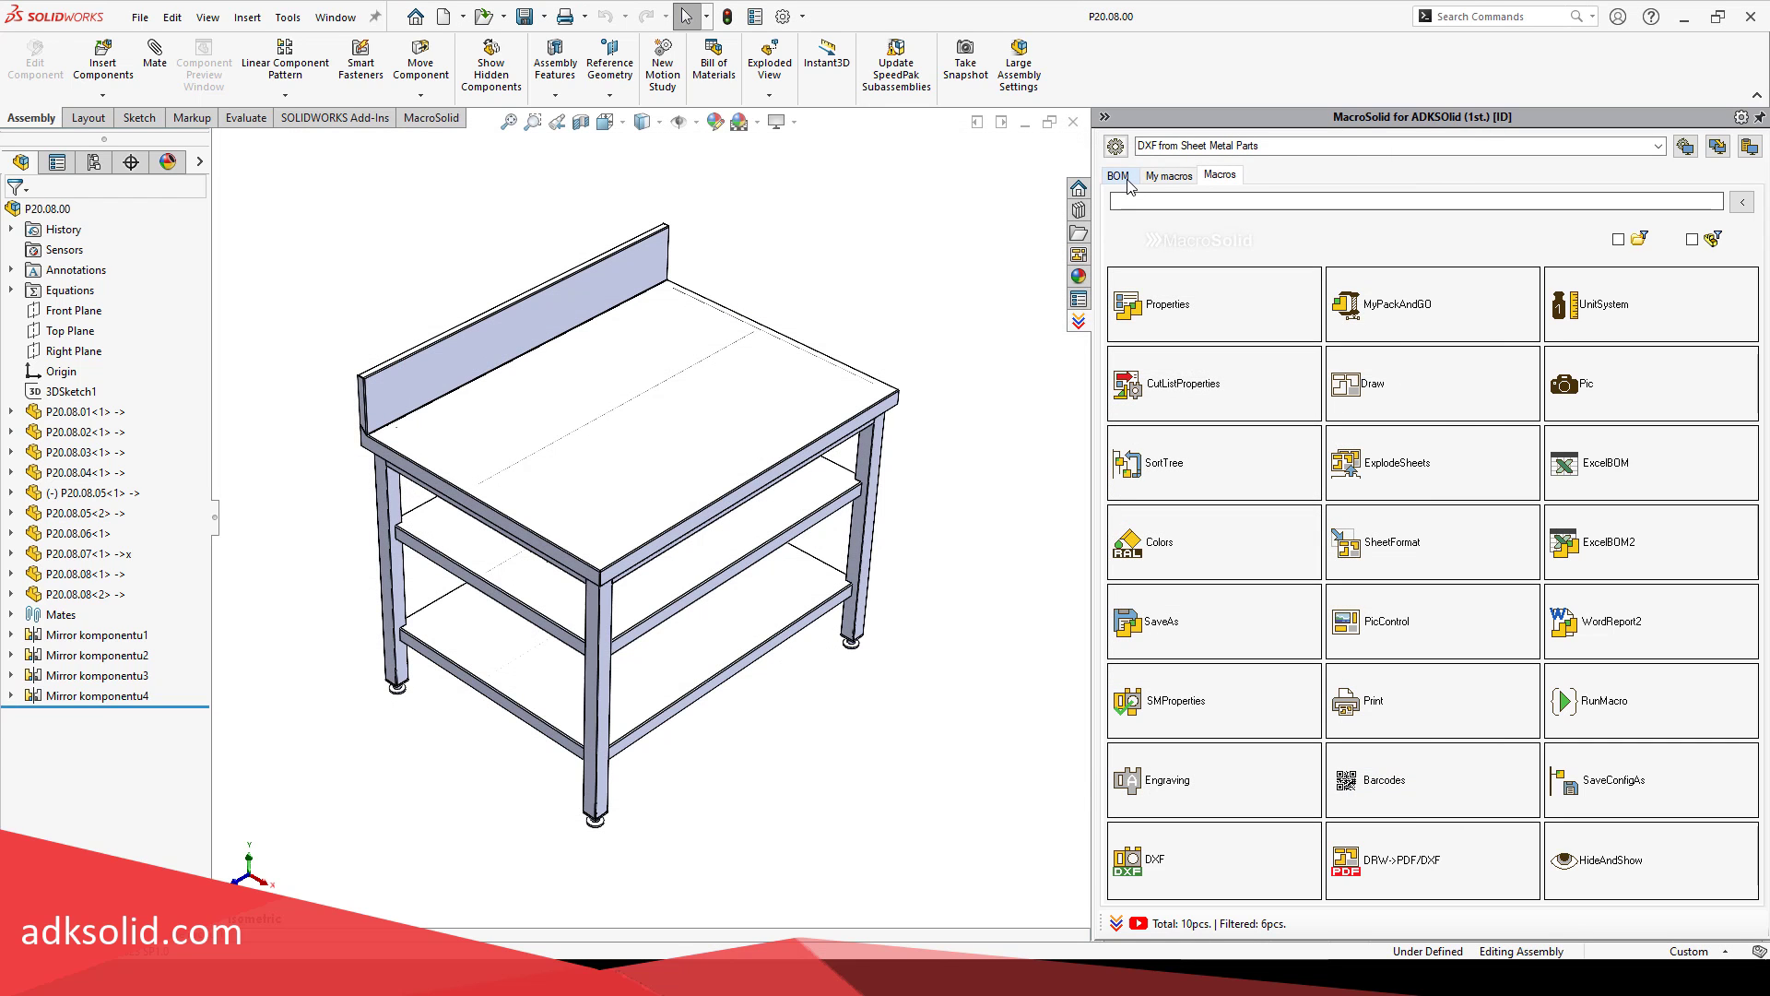
Step: Delete the existing DXFs (Material + Thickness) files of the sheet metal parts in the BOM list
left_click(1126, 179)
left_click(1202, 259)
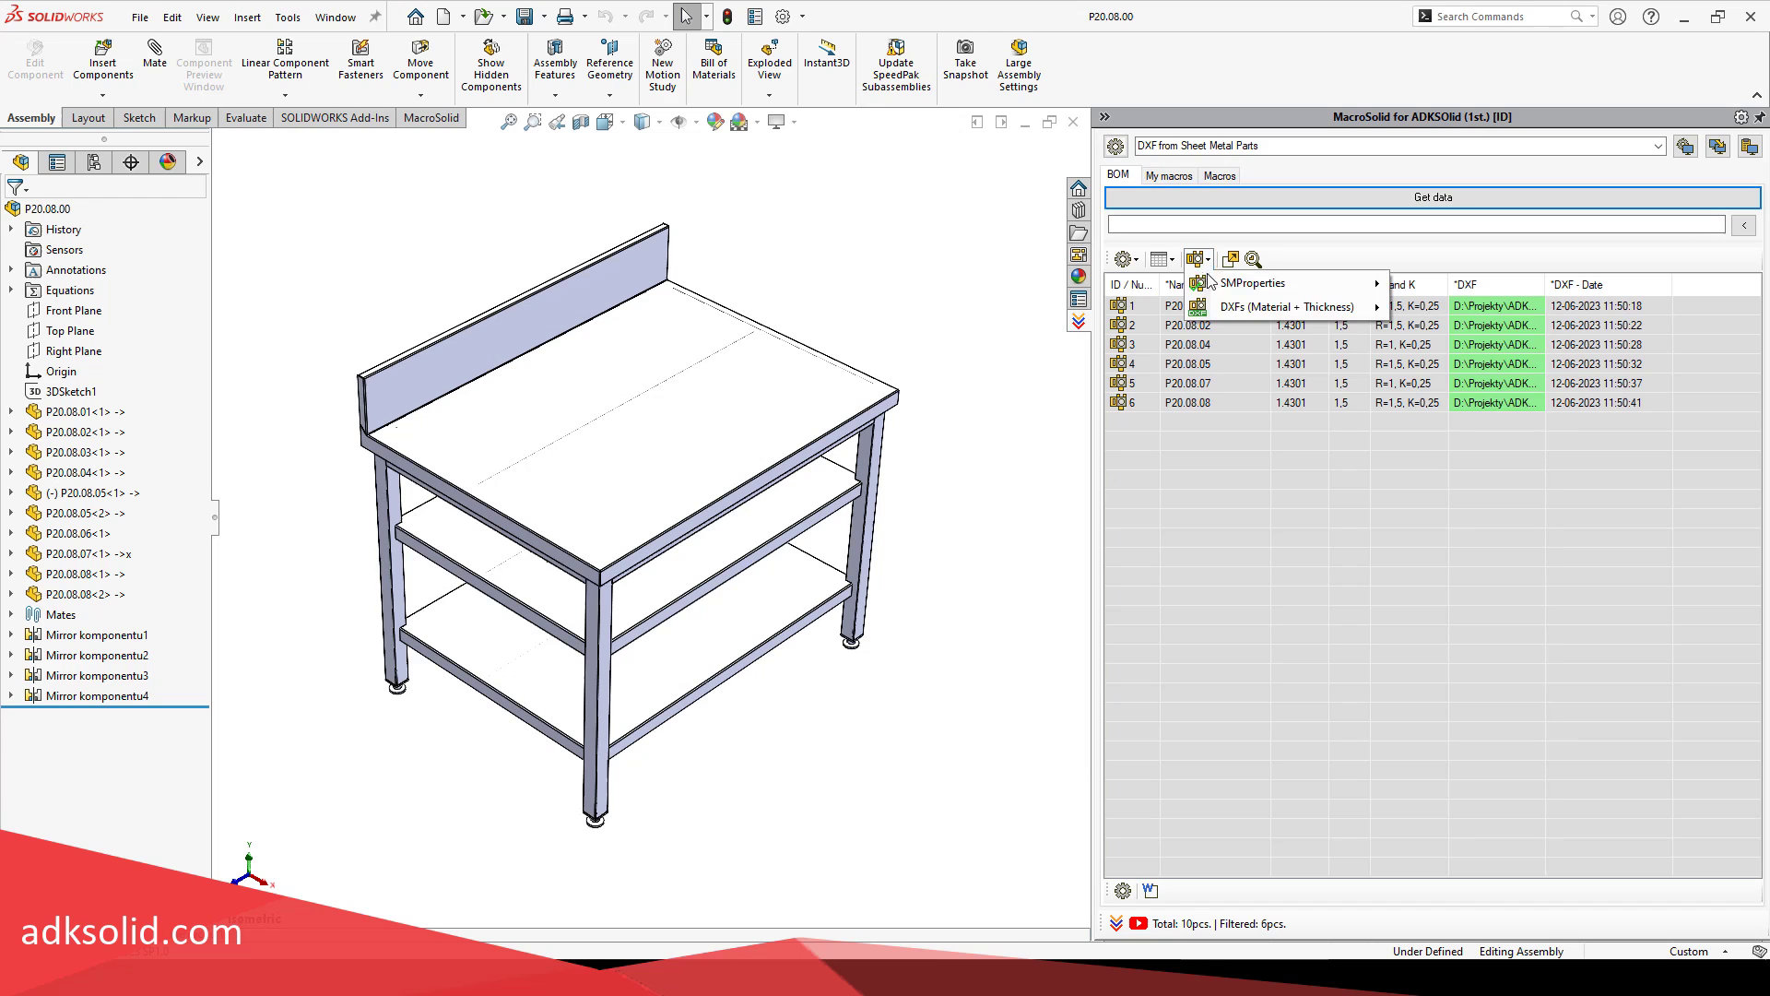
mouse_move(1226, 308)
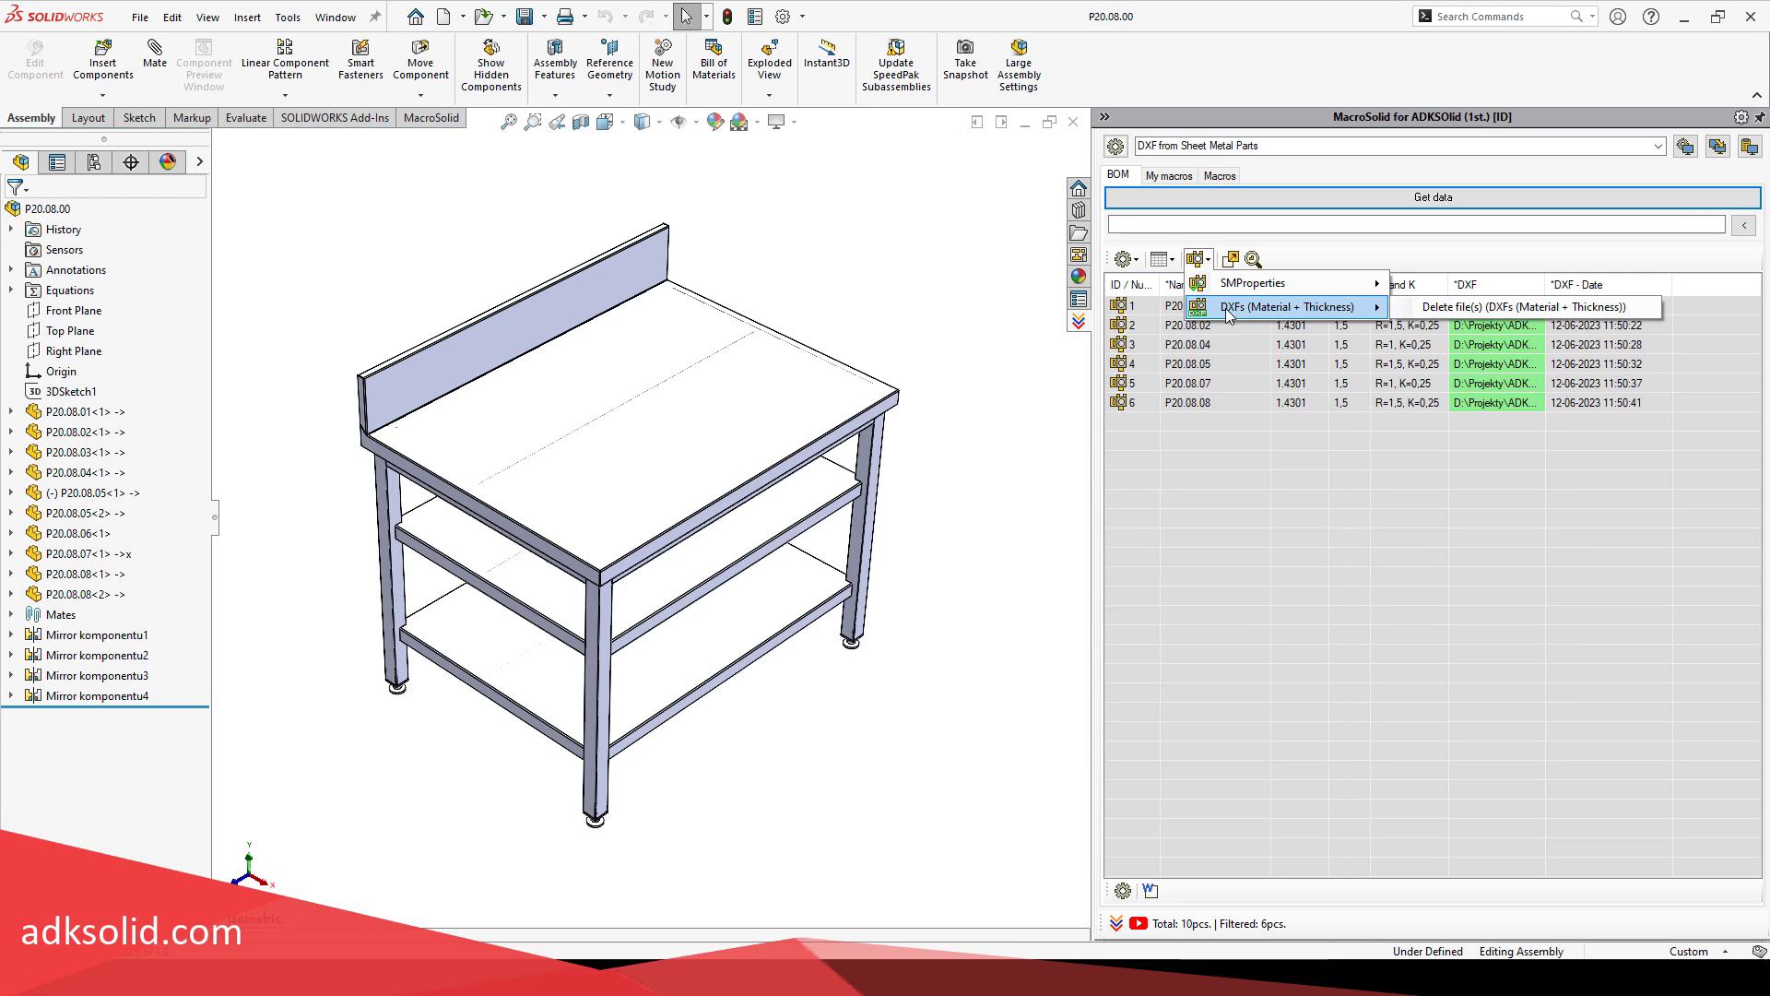
left_click(1458, 308)
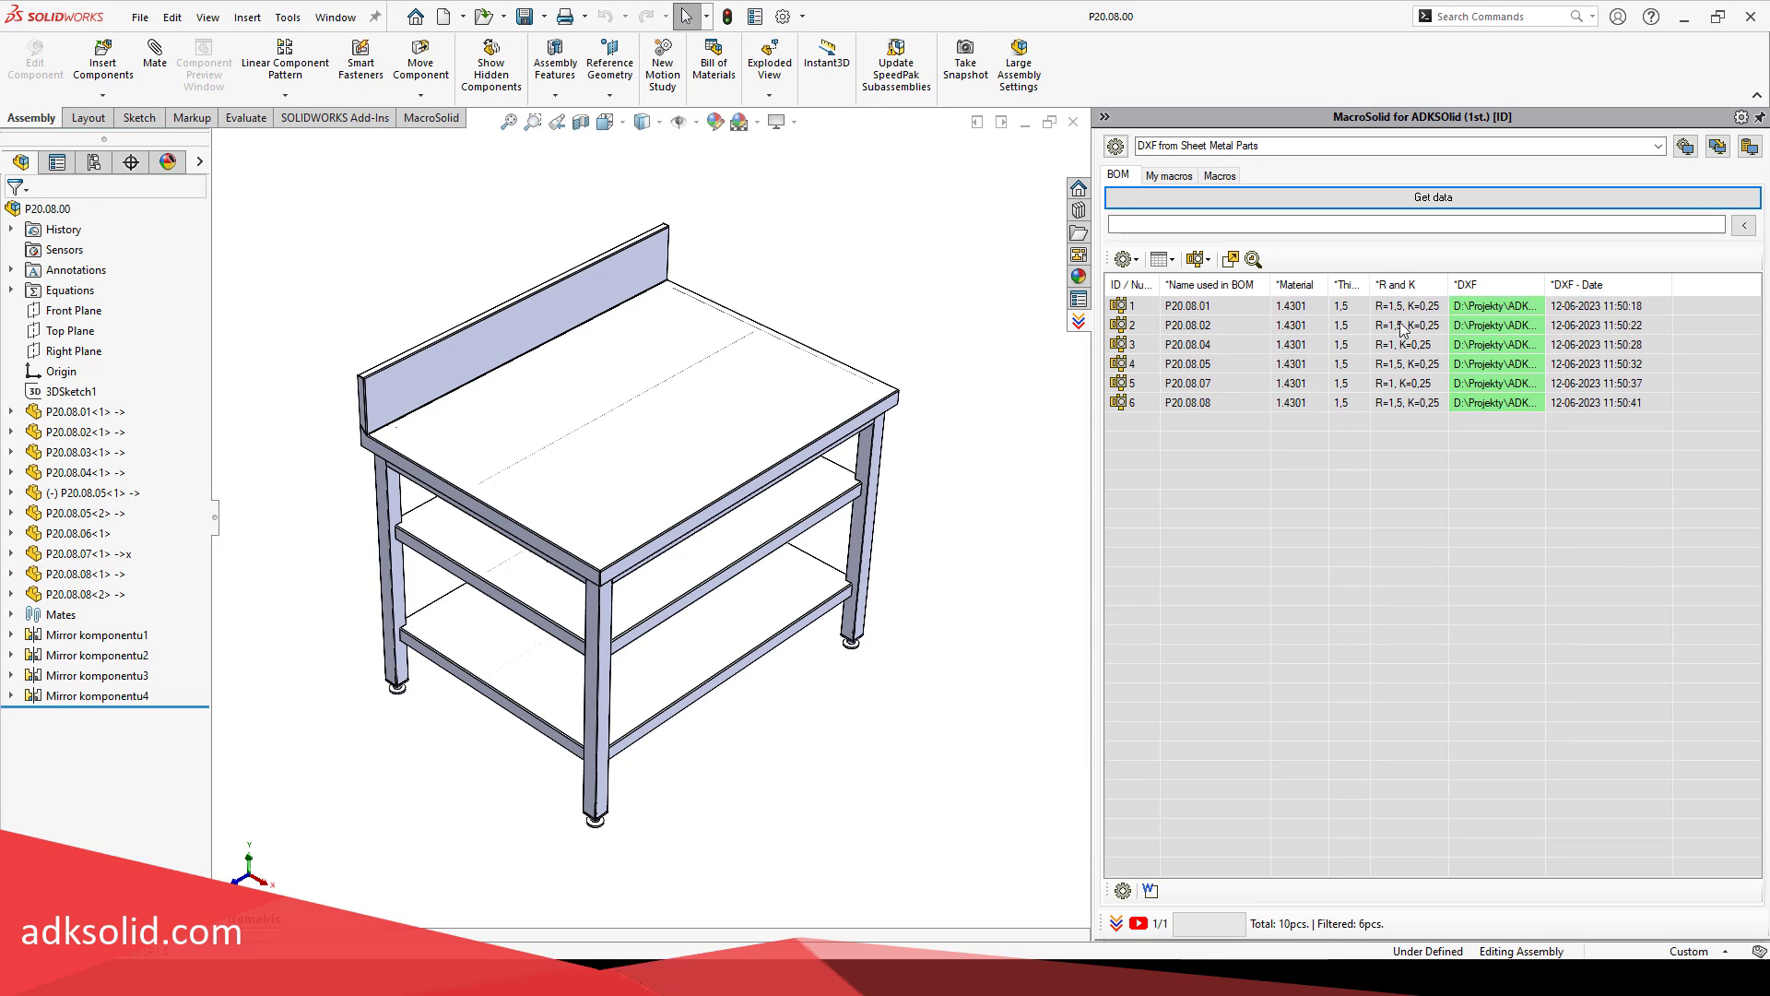
left_click(1201, 261)
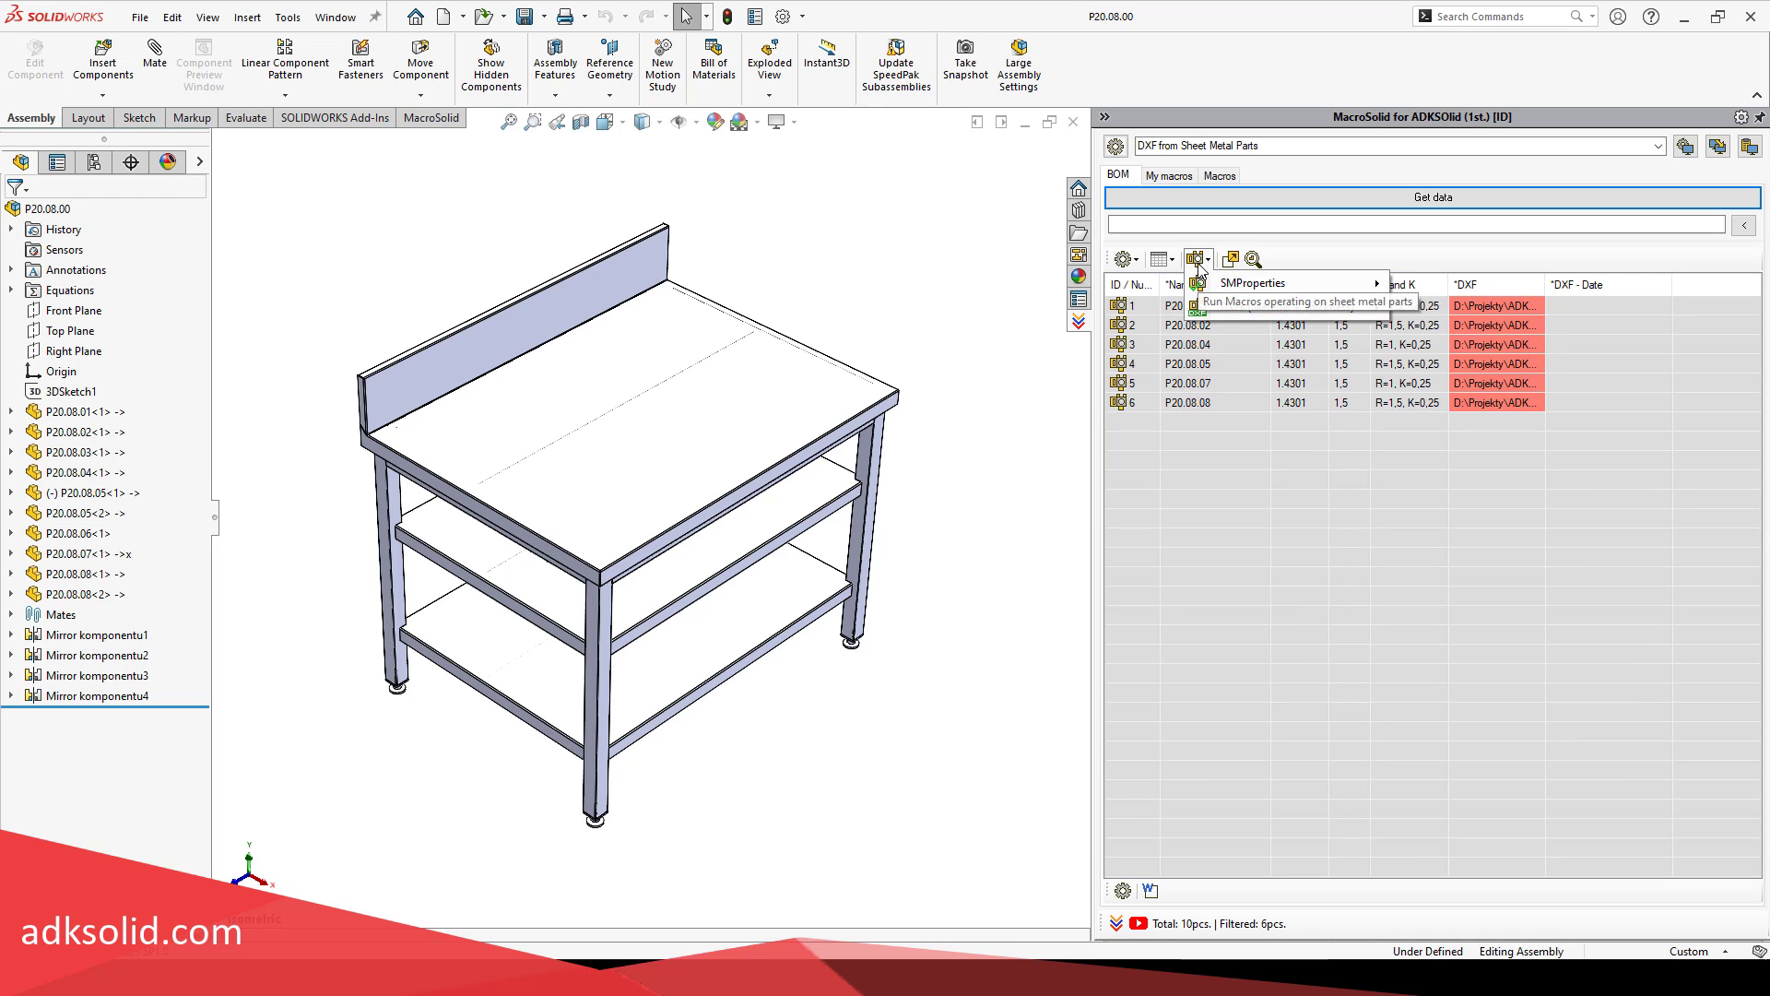
mouse_move(1225, 308)
left_click(1439, 308)
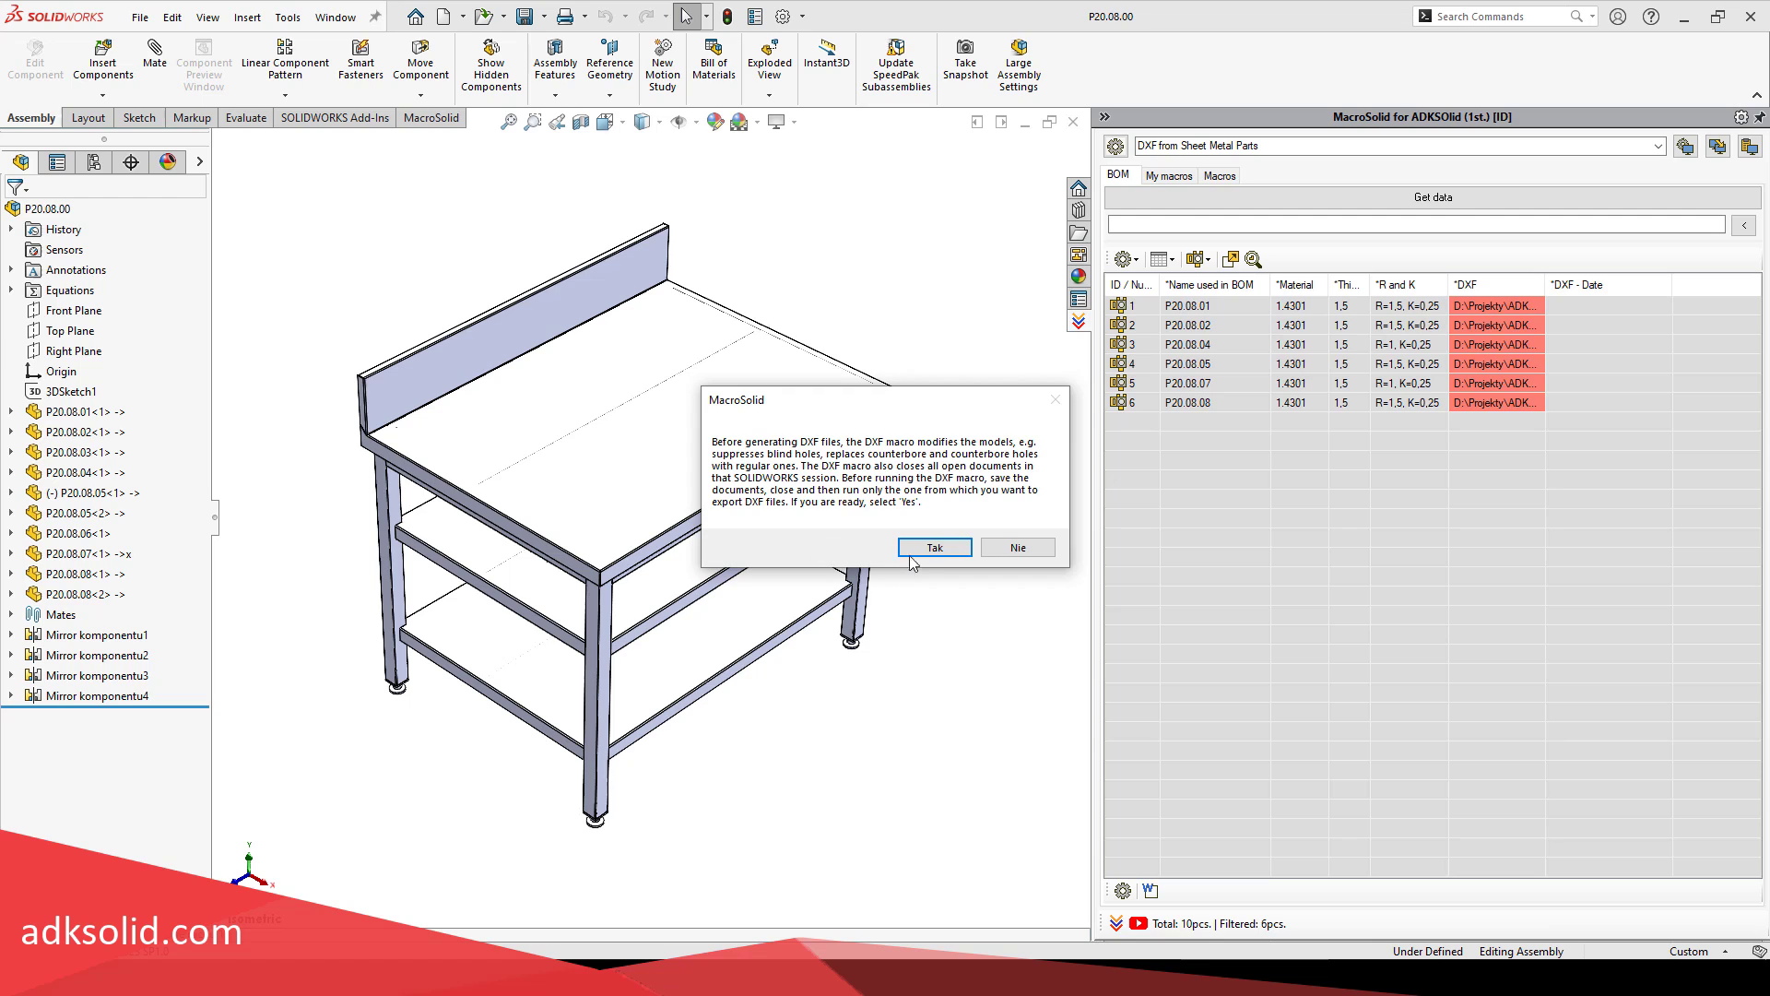
left_click(997, 549)
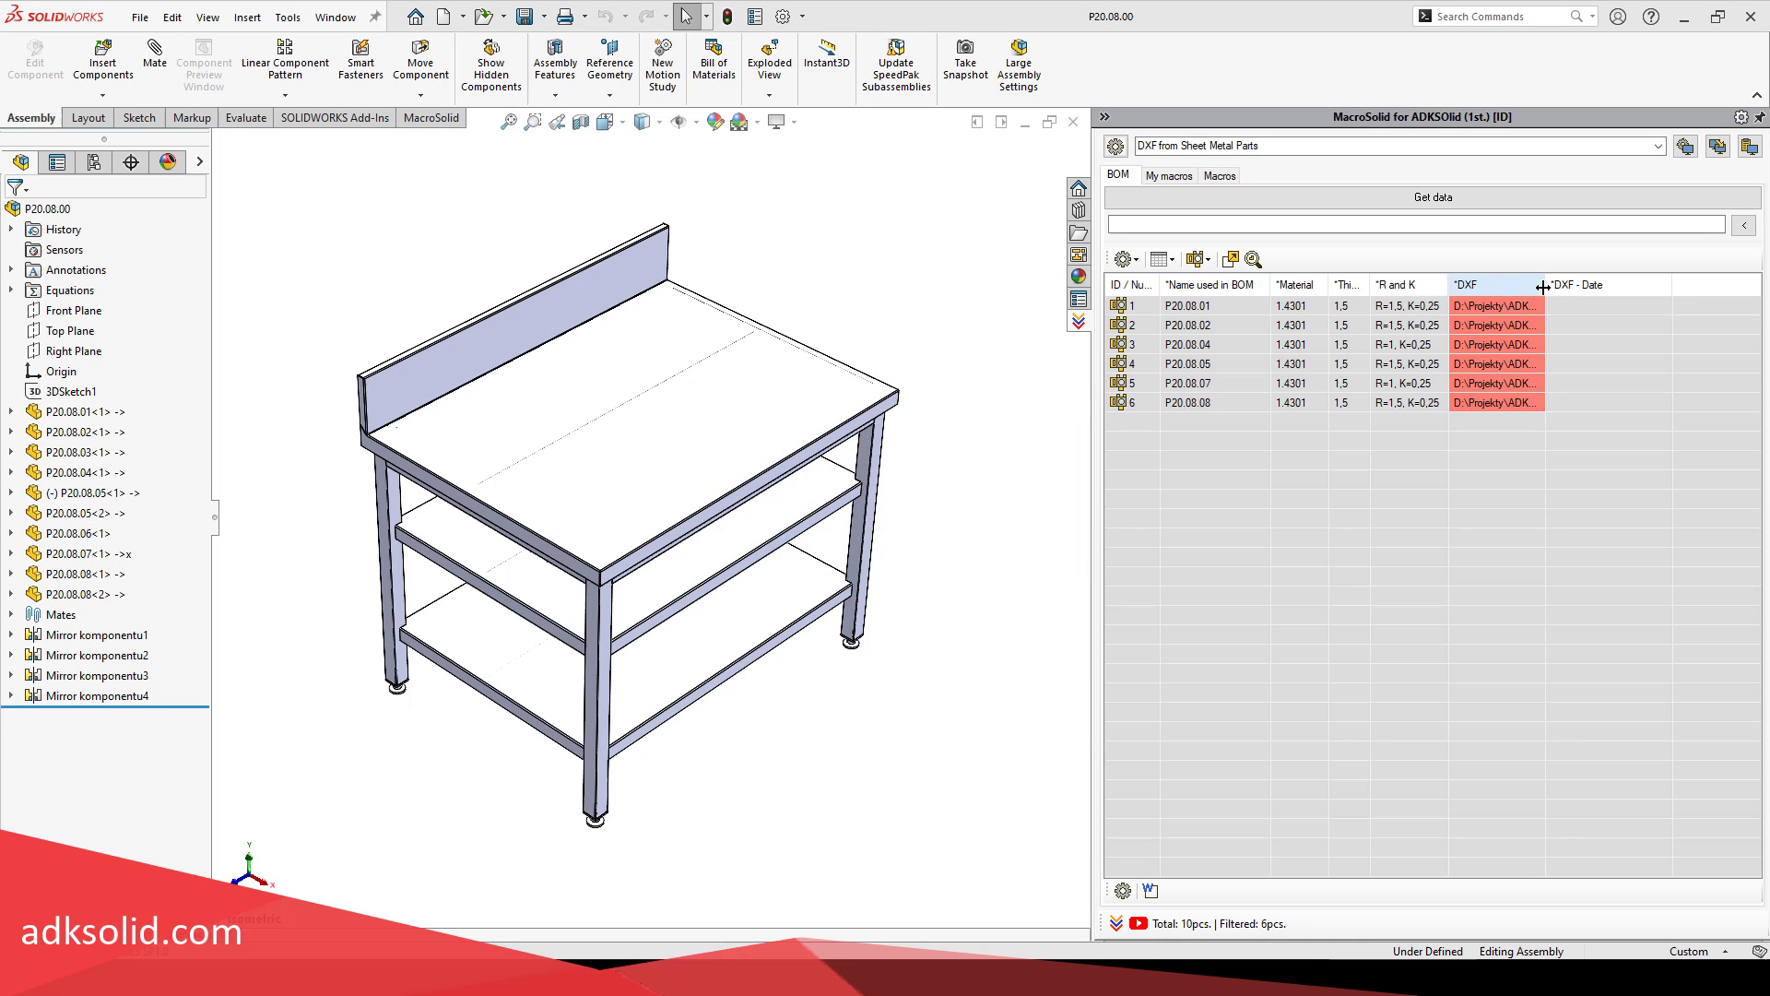
Step: Adjust the widths of the *DXF and *DXF - Date columns in the BOM list, and review the *DXF column's property choices
left_click_drag(1546, 284, 1560, 284)
double_click(1683, 284)
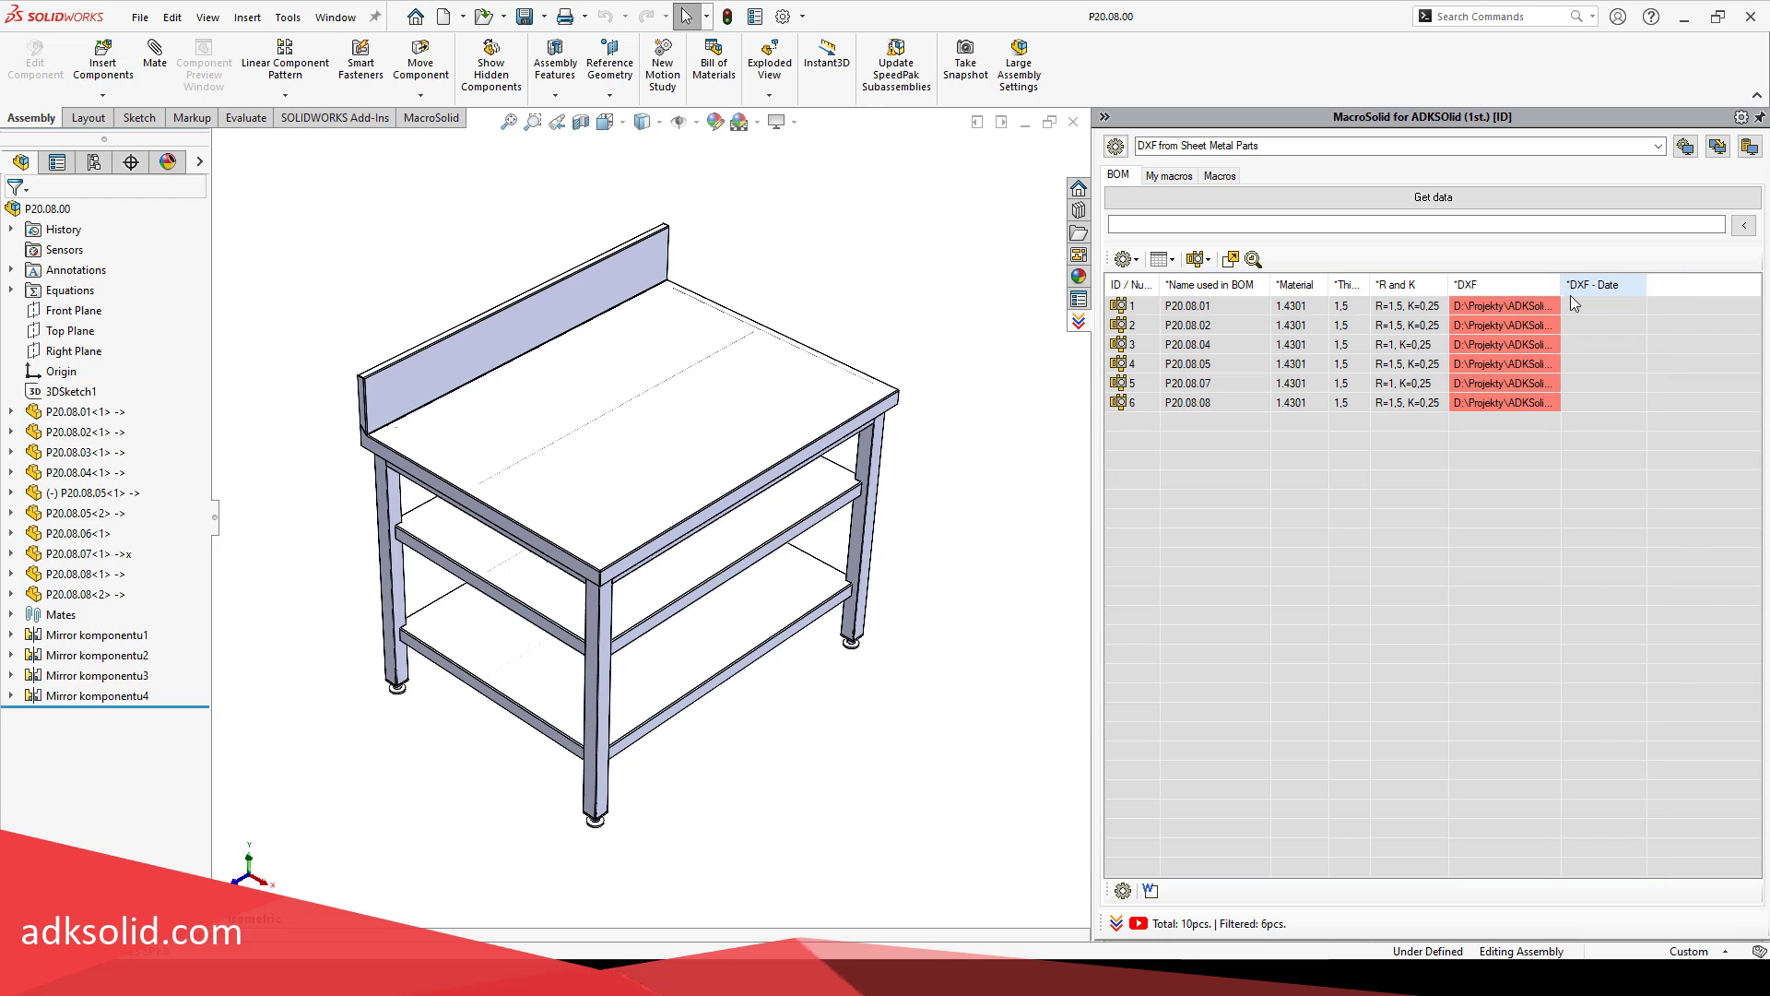
left_click(1169, 261)
mouse_move(1232, 461)
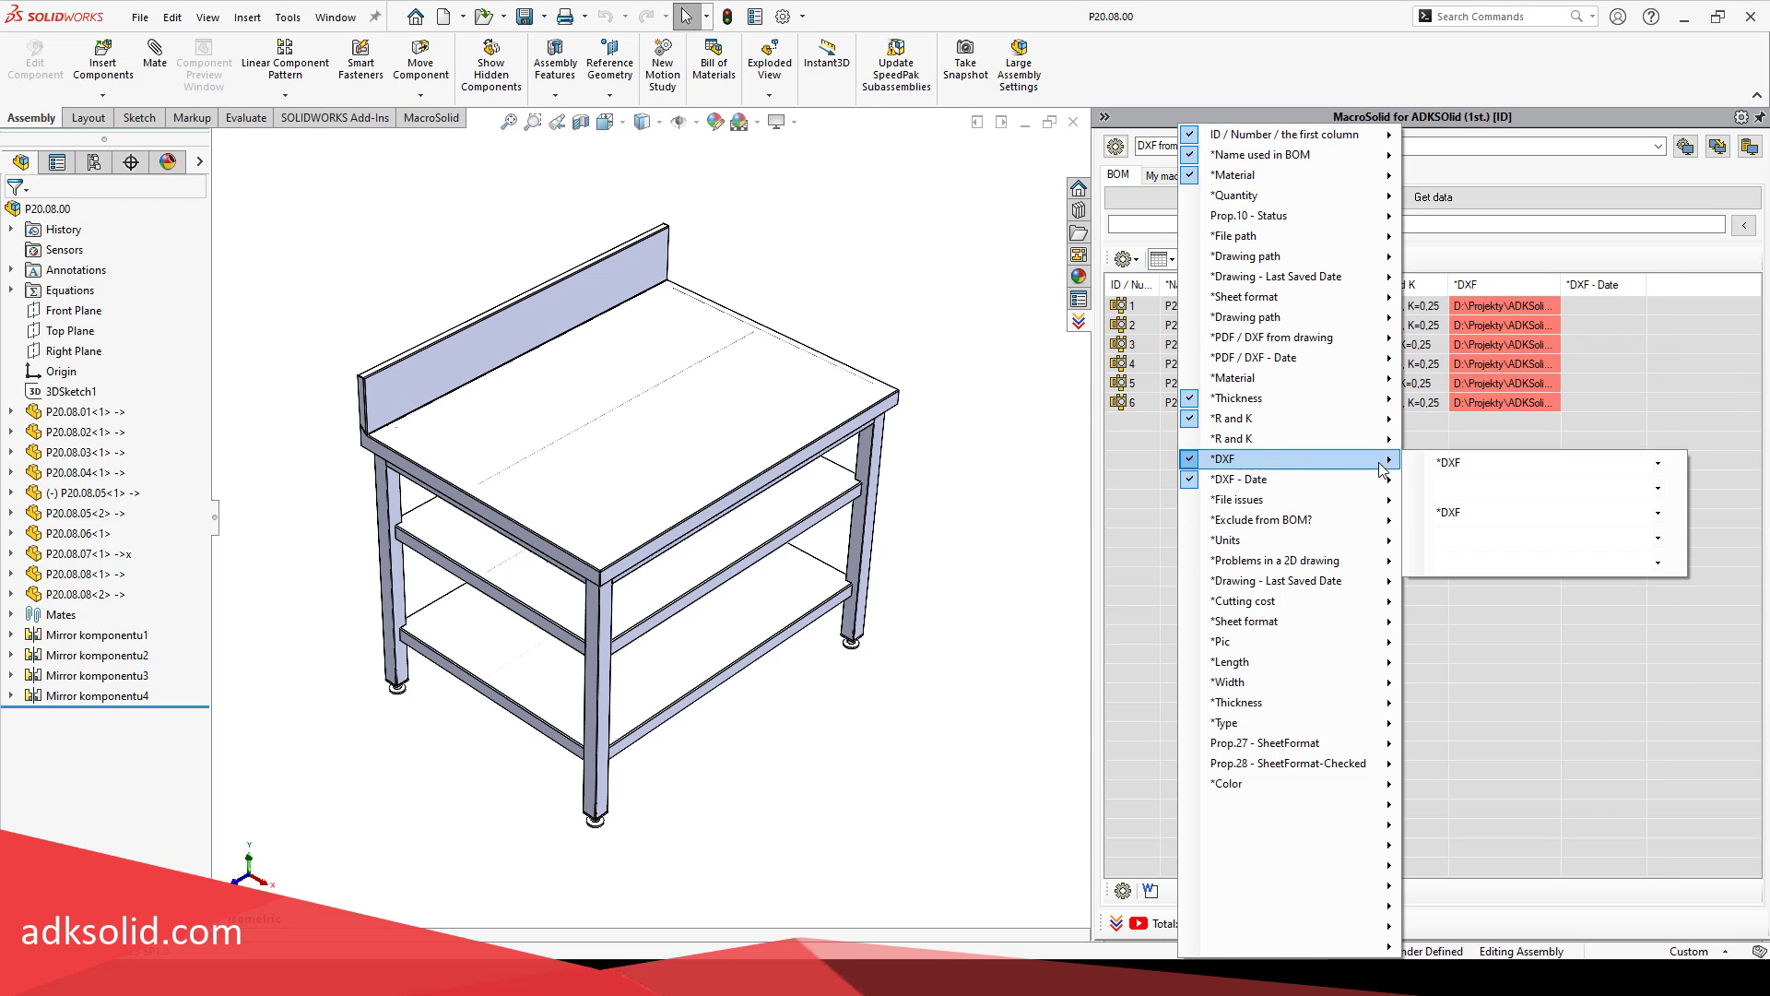
left_click(1658, 463)
scroll(1651, 544, "up", 2)
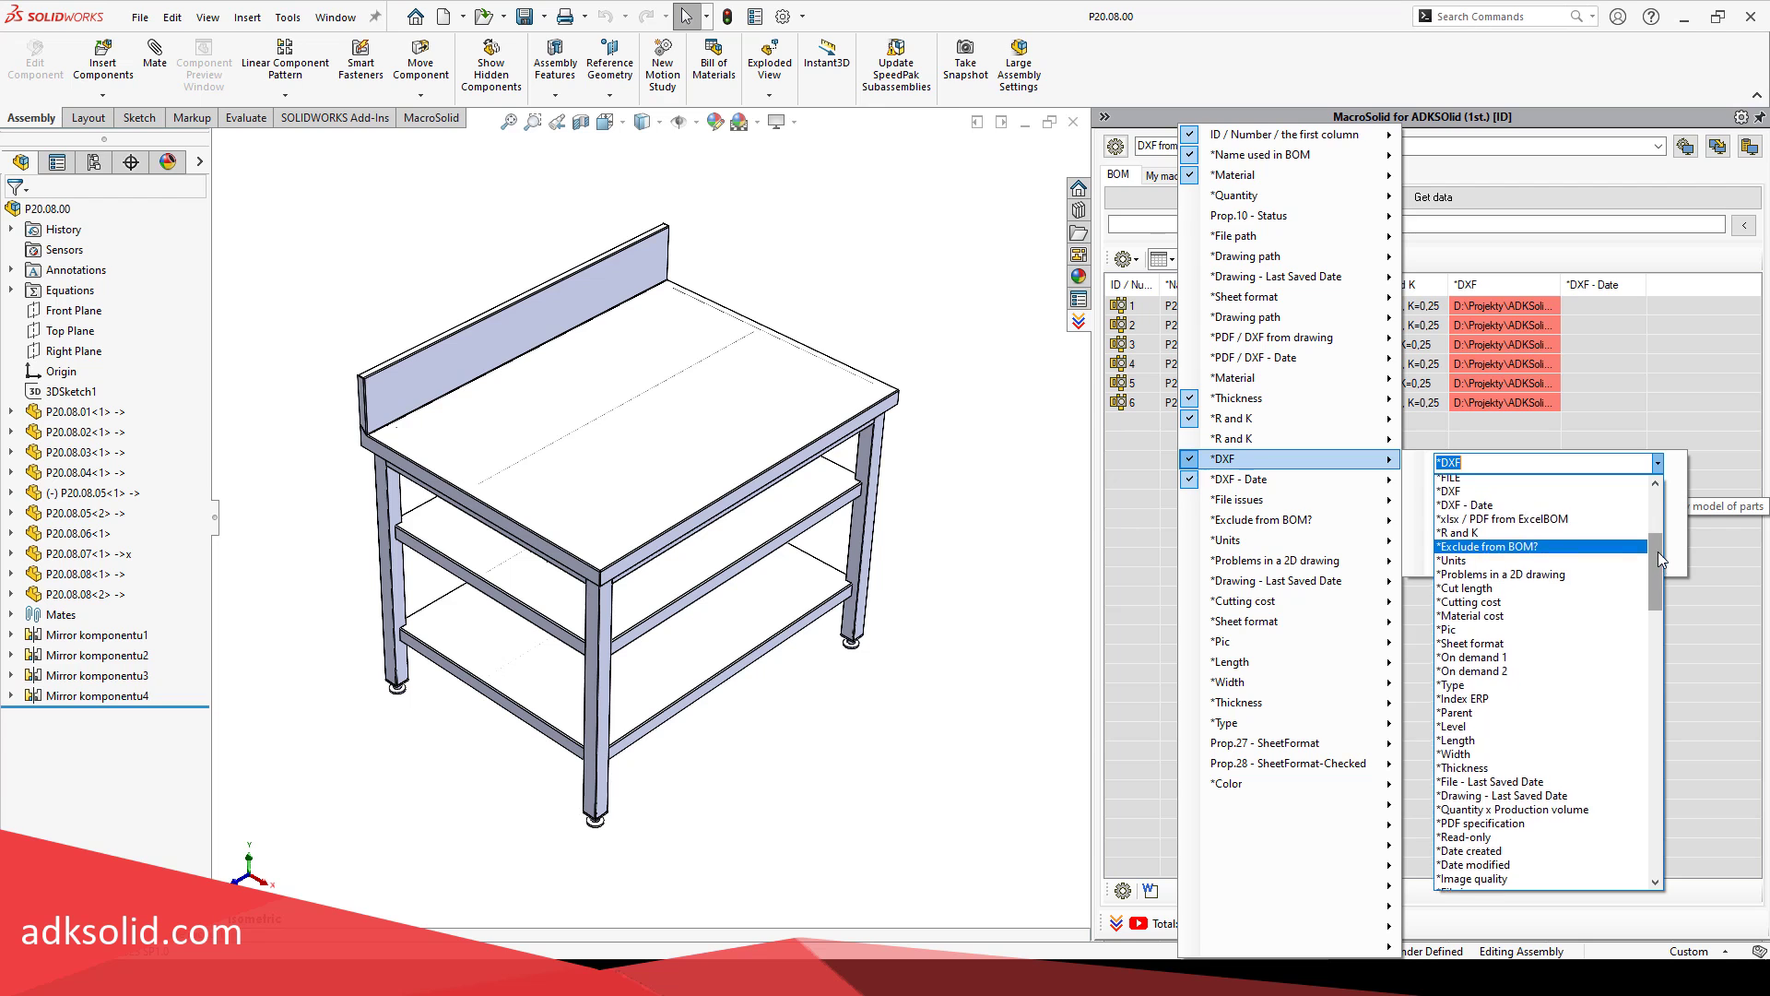
left_click(1607, 513)
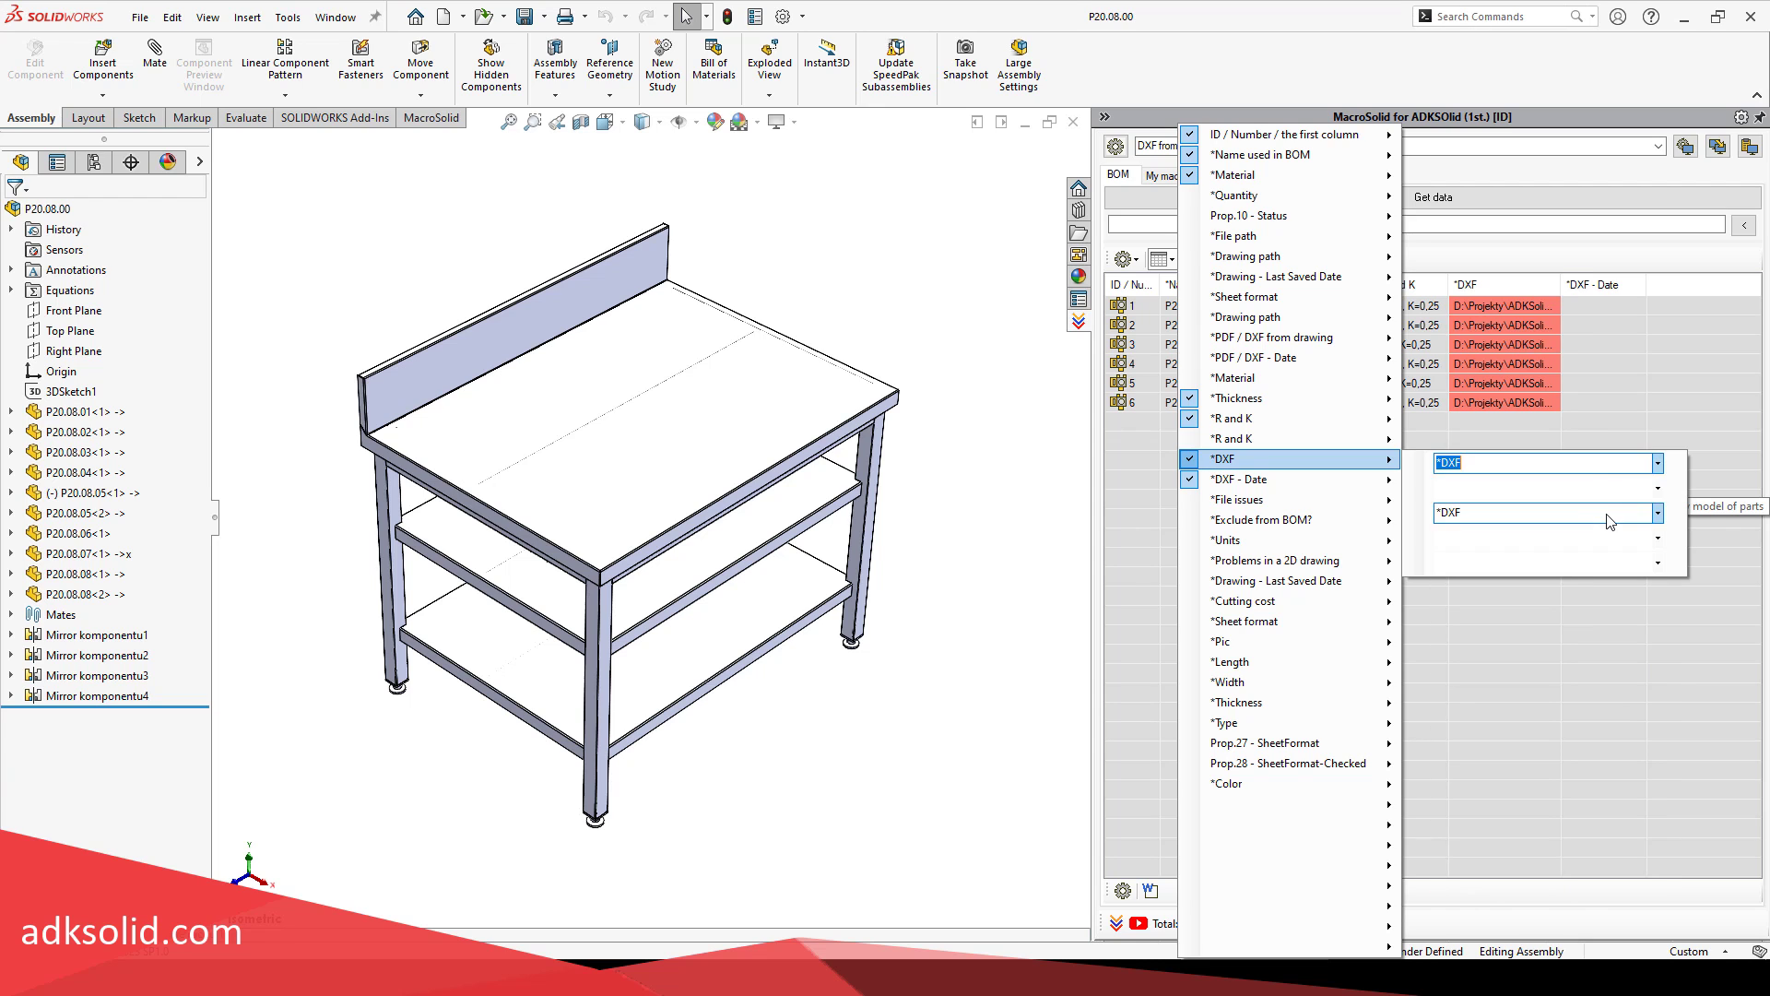
left_click(1565, 257)
Step: Open part P20.08.08 from the BOM list and start saving it with Dxf as the file type
double_click(1213, 402)
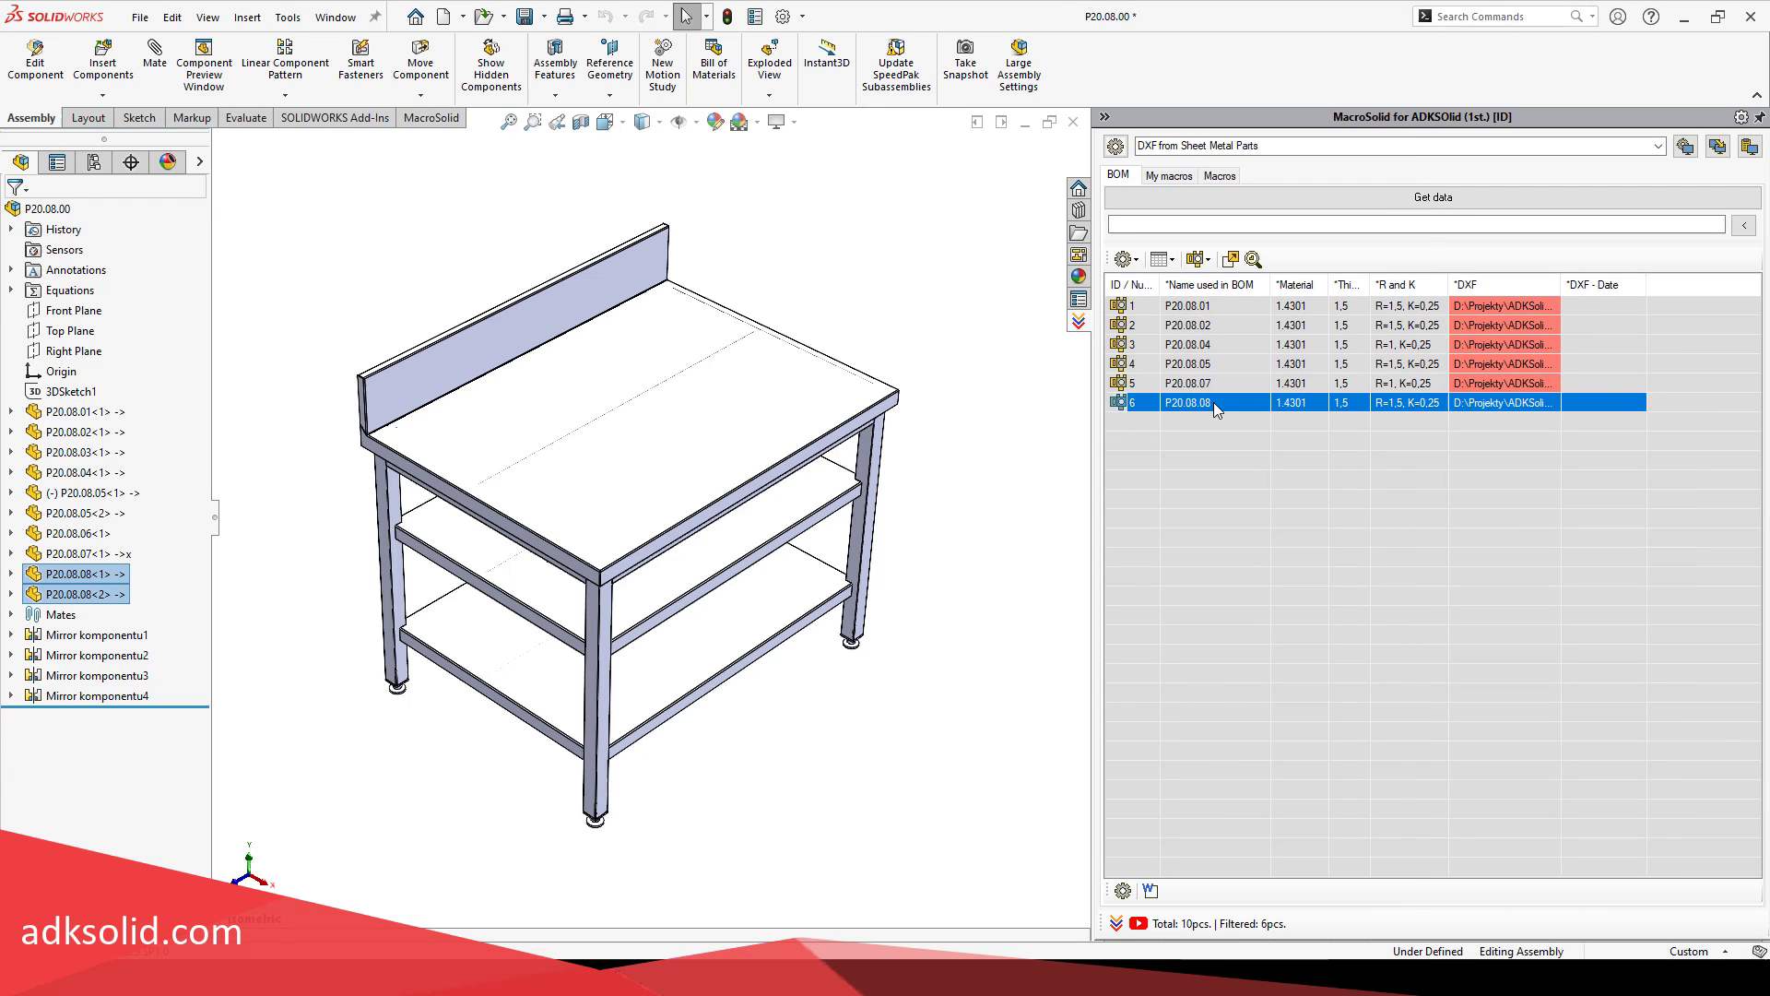
left_click(140, 17)
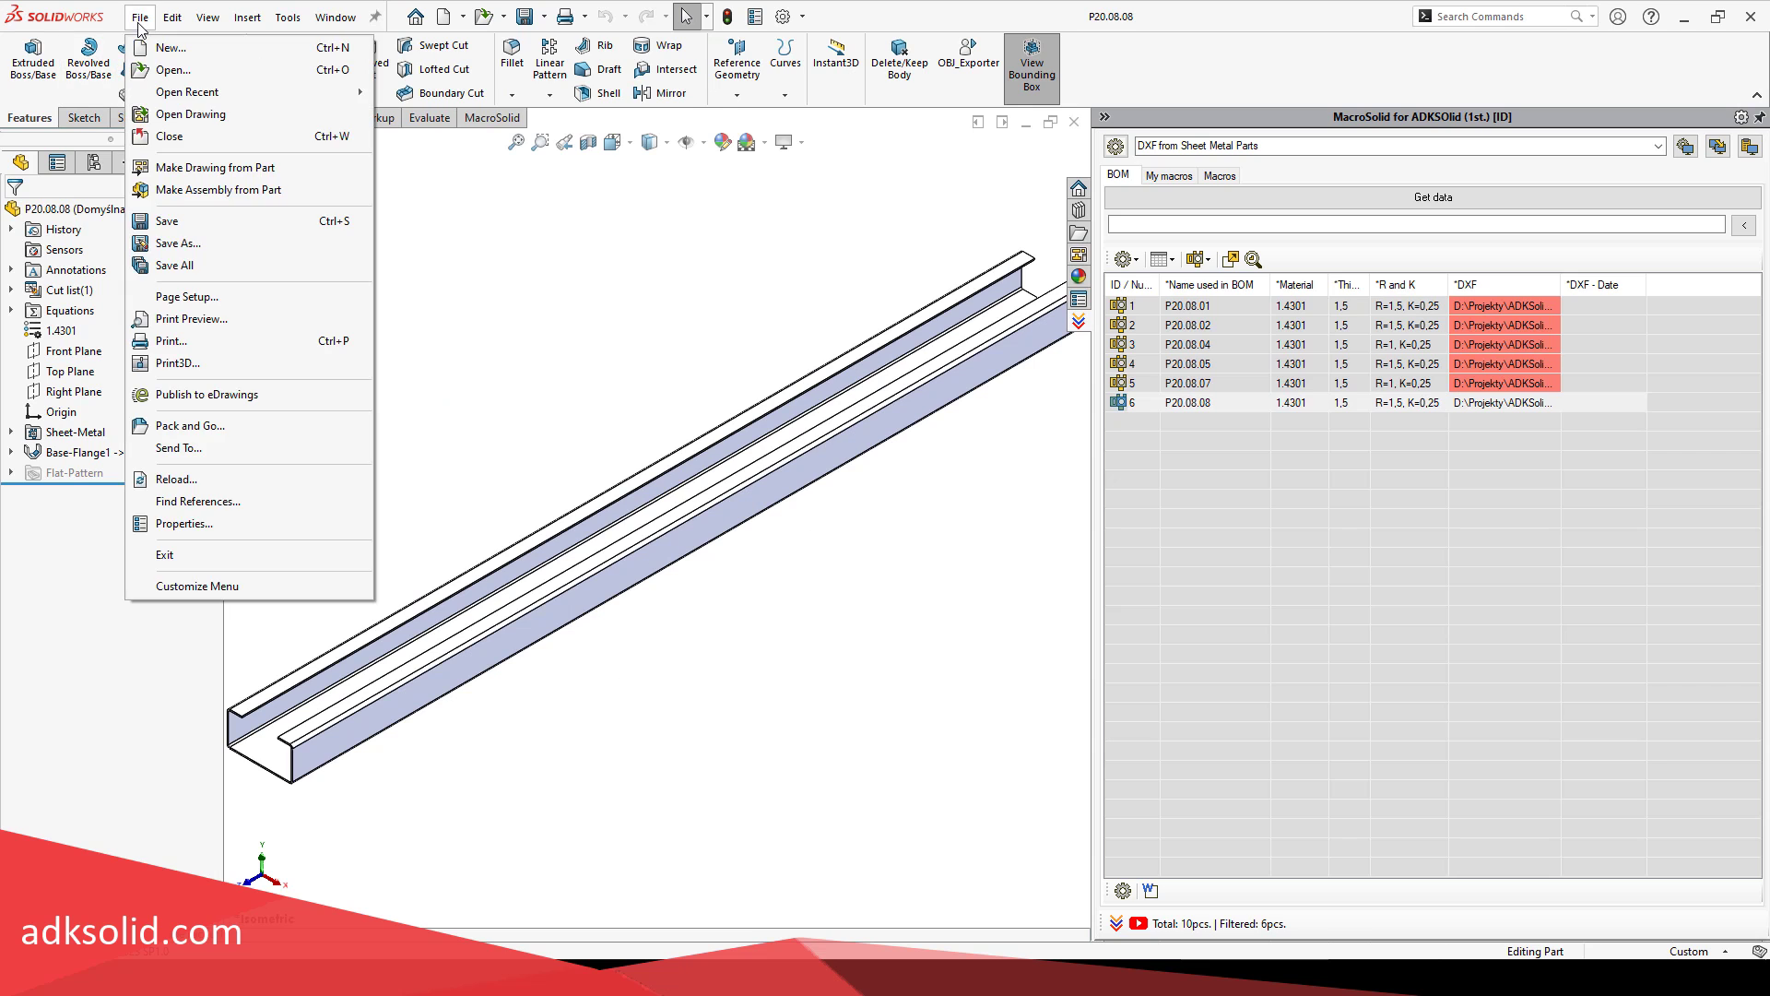
left_click(180, 244)
left_click(765, 767)
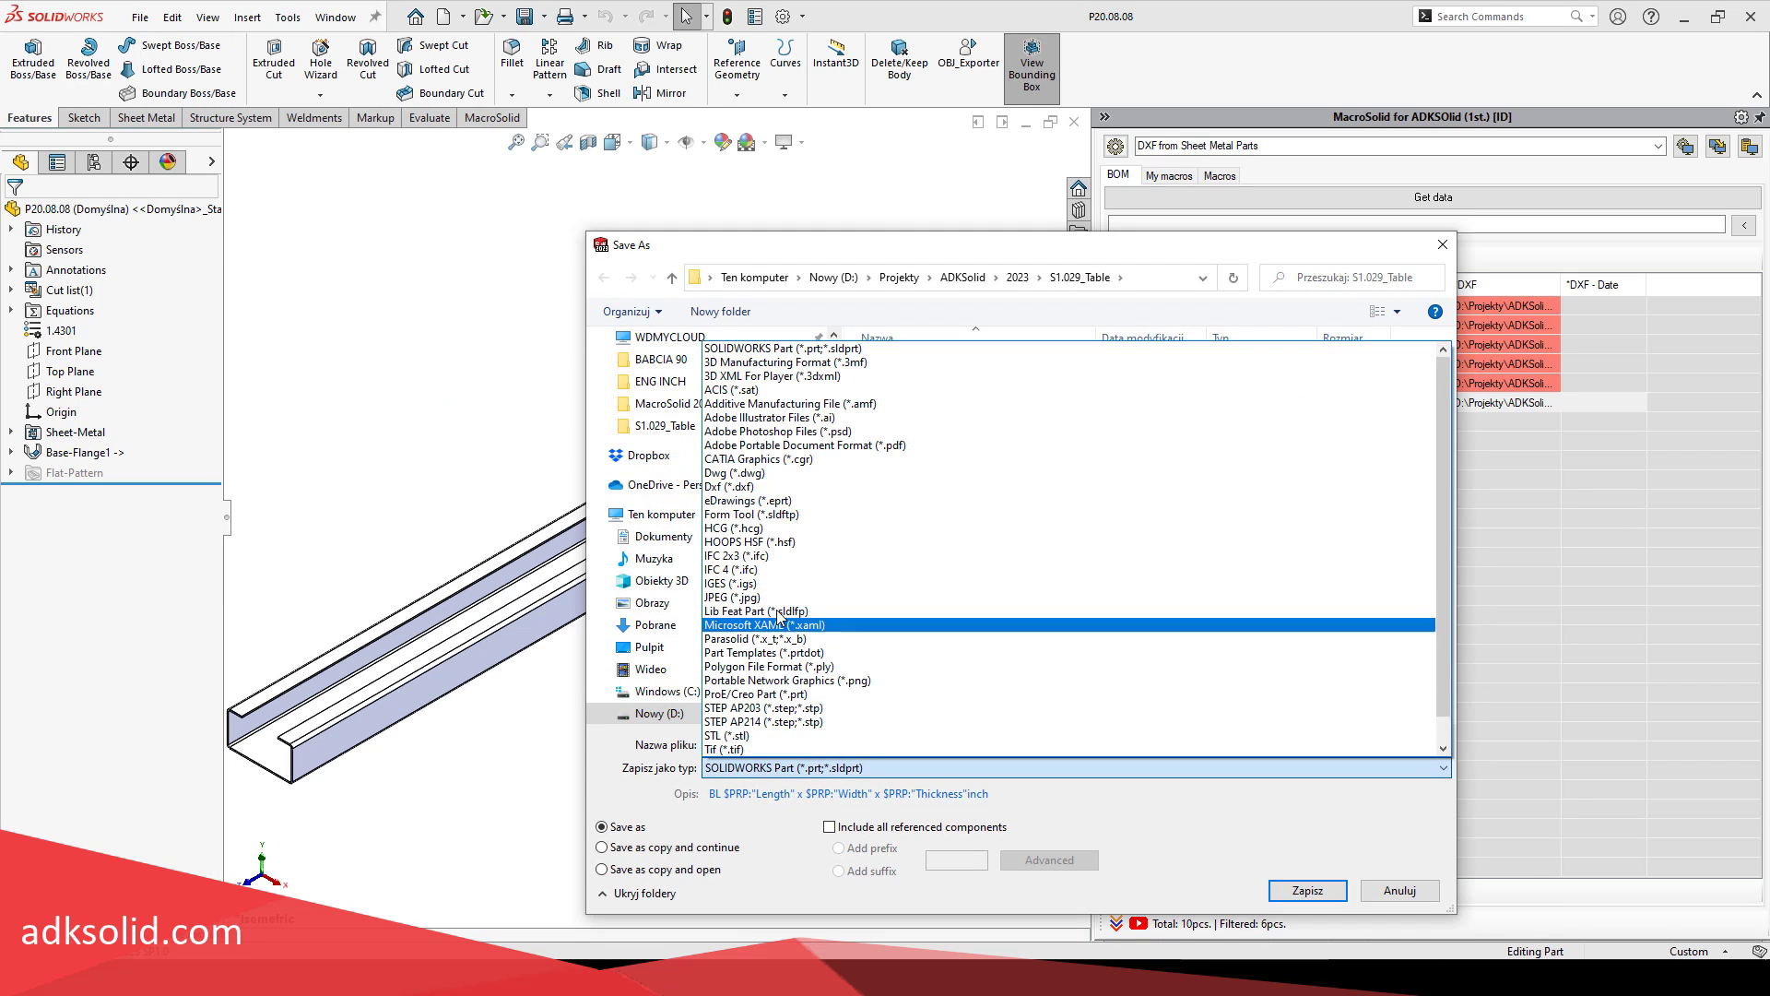
left_click(765, 483)
Step: Enable custom DXF/DWG mapping in the export options with map file C:\ADKSolid\Mapy DXF\Map1, and copy the map file's path
left_click(763, 881)
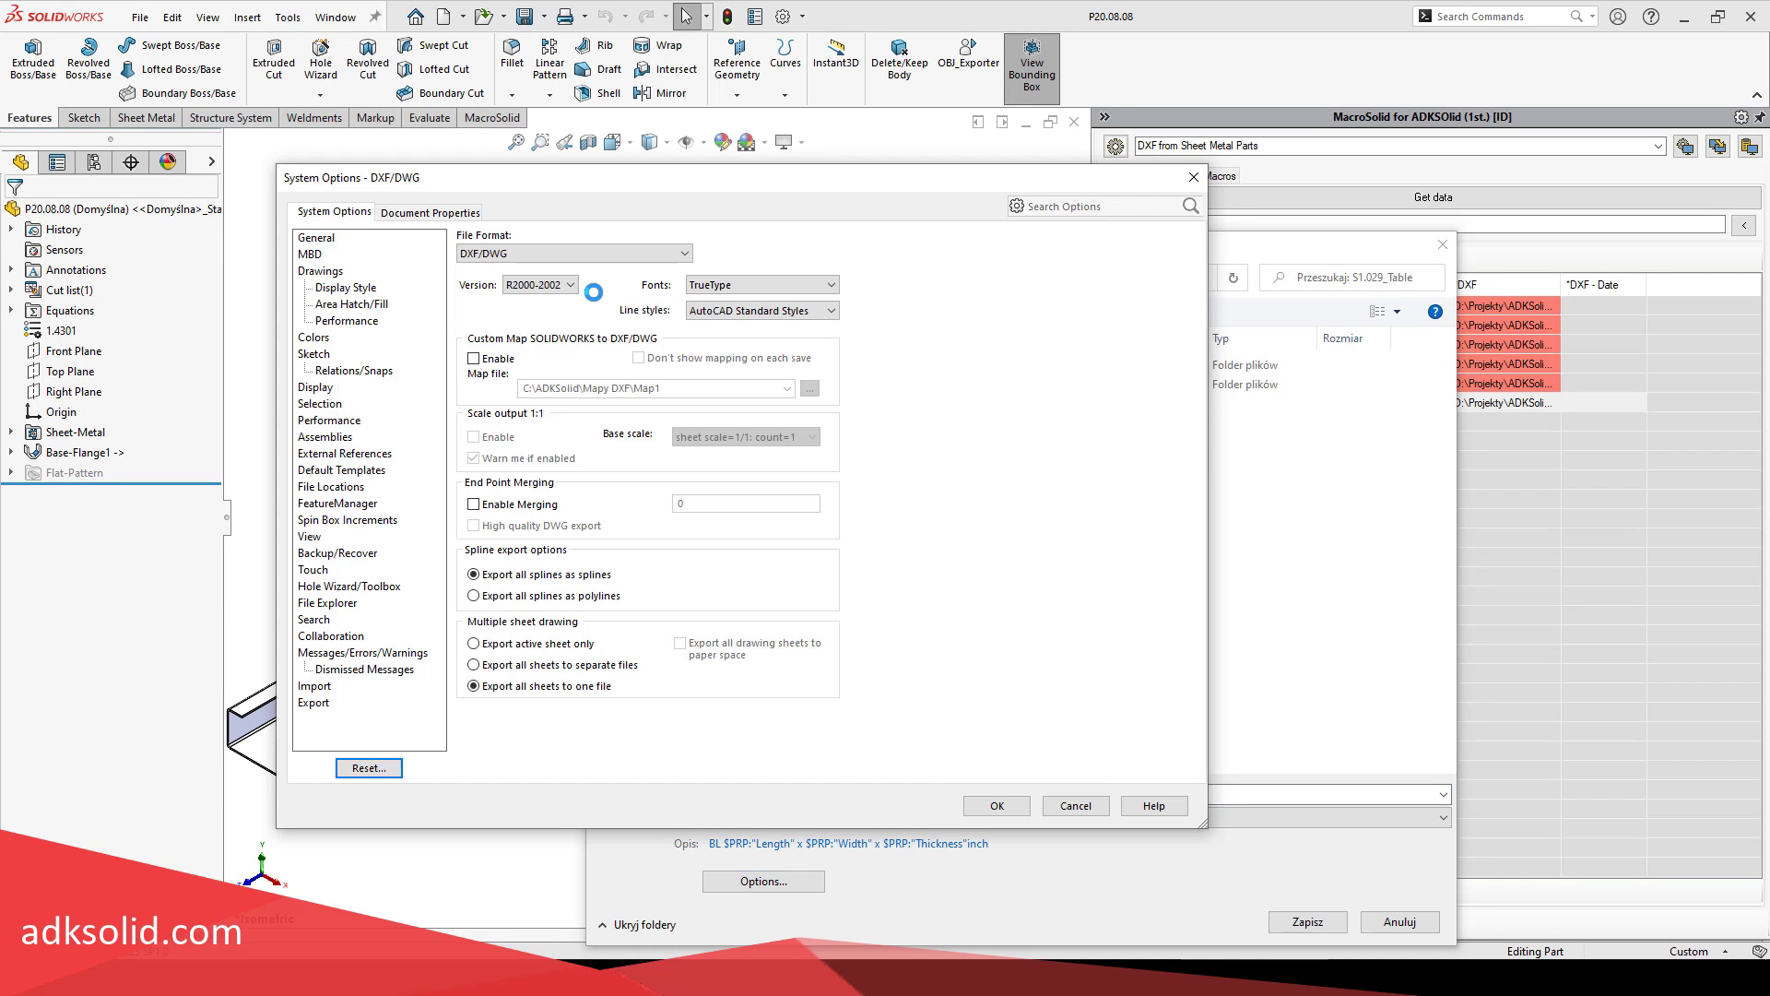
left_click(489, 359)
left_click(673, 389)
right_click(673, 392)
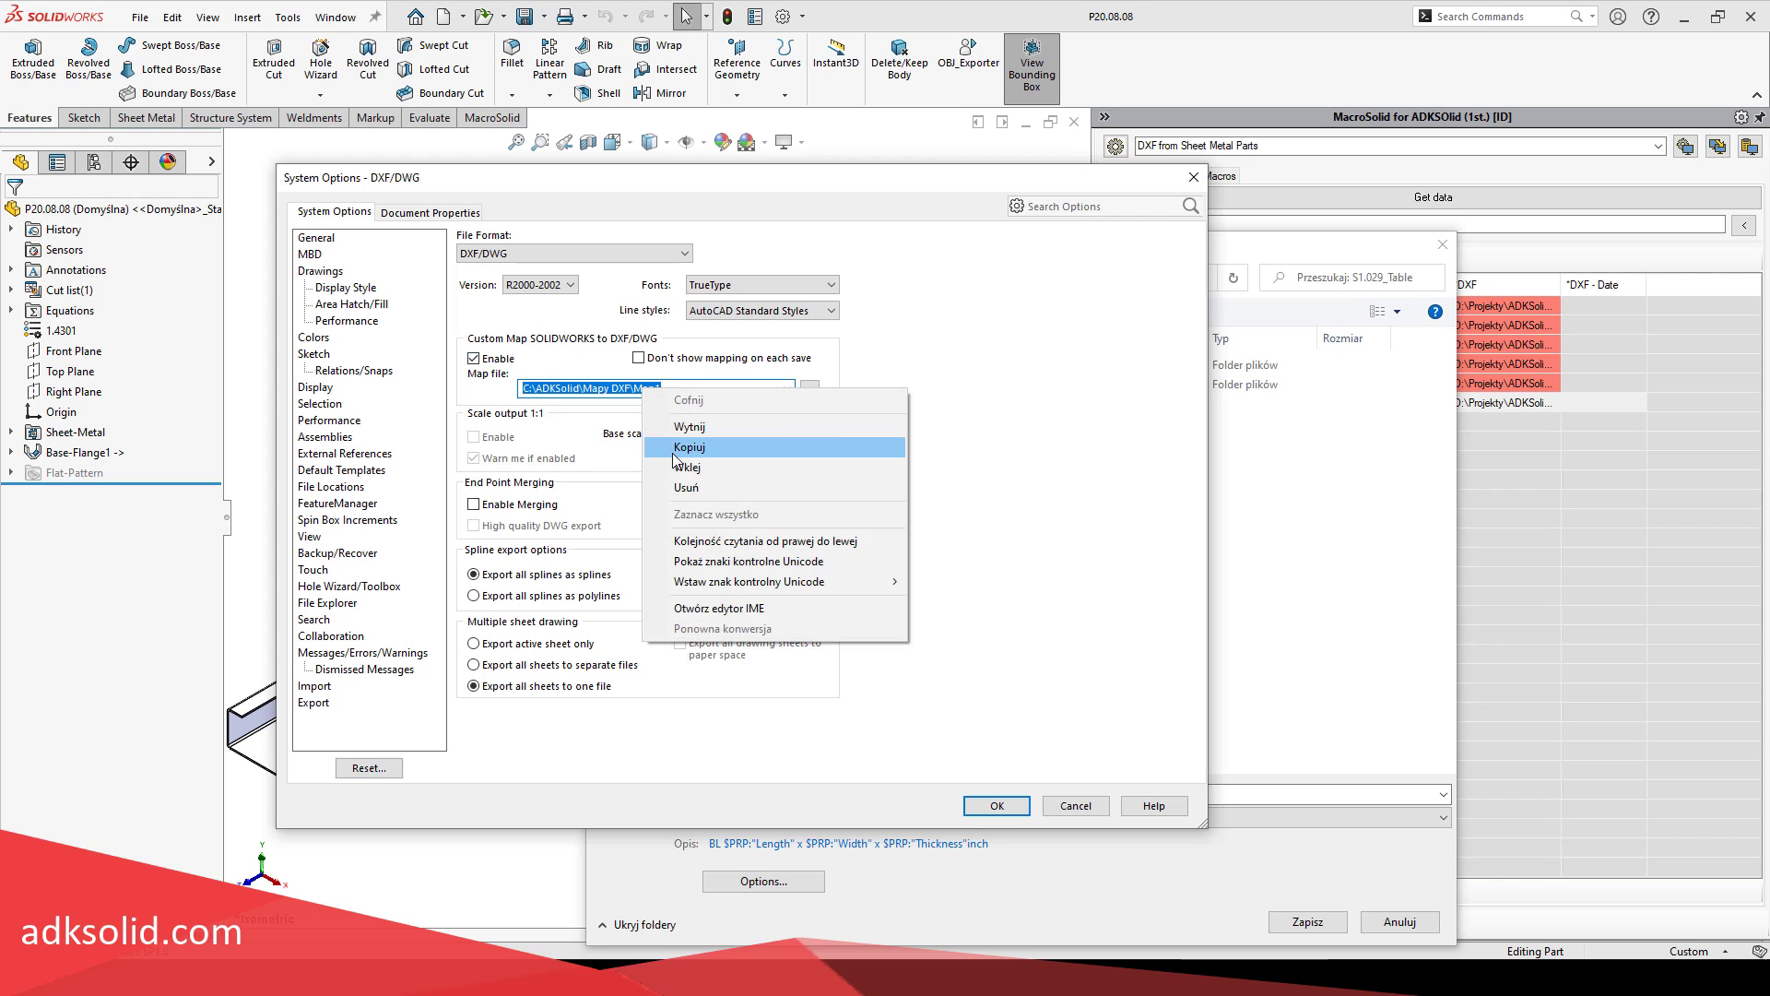
left_click(673, 392)
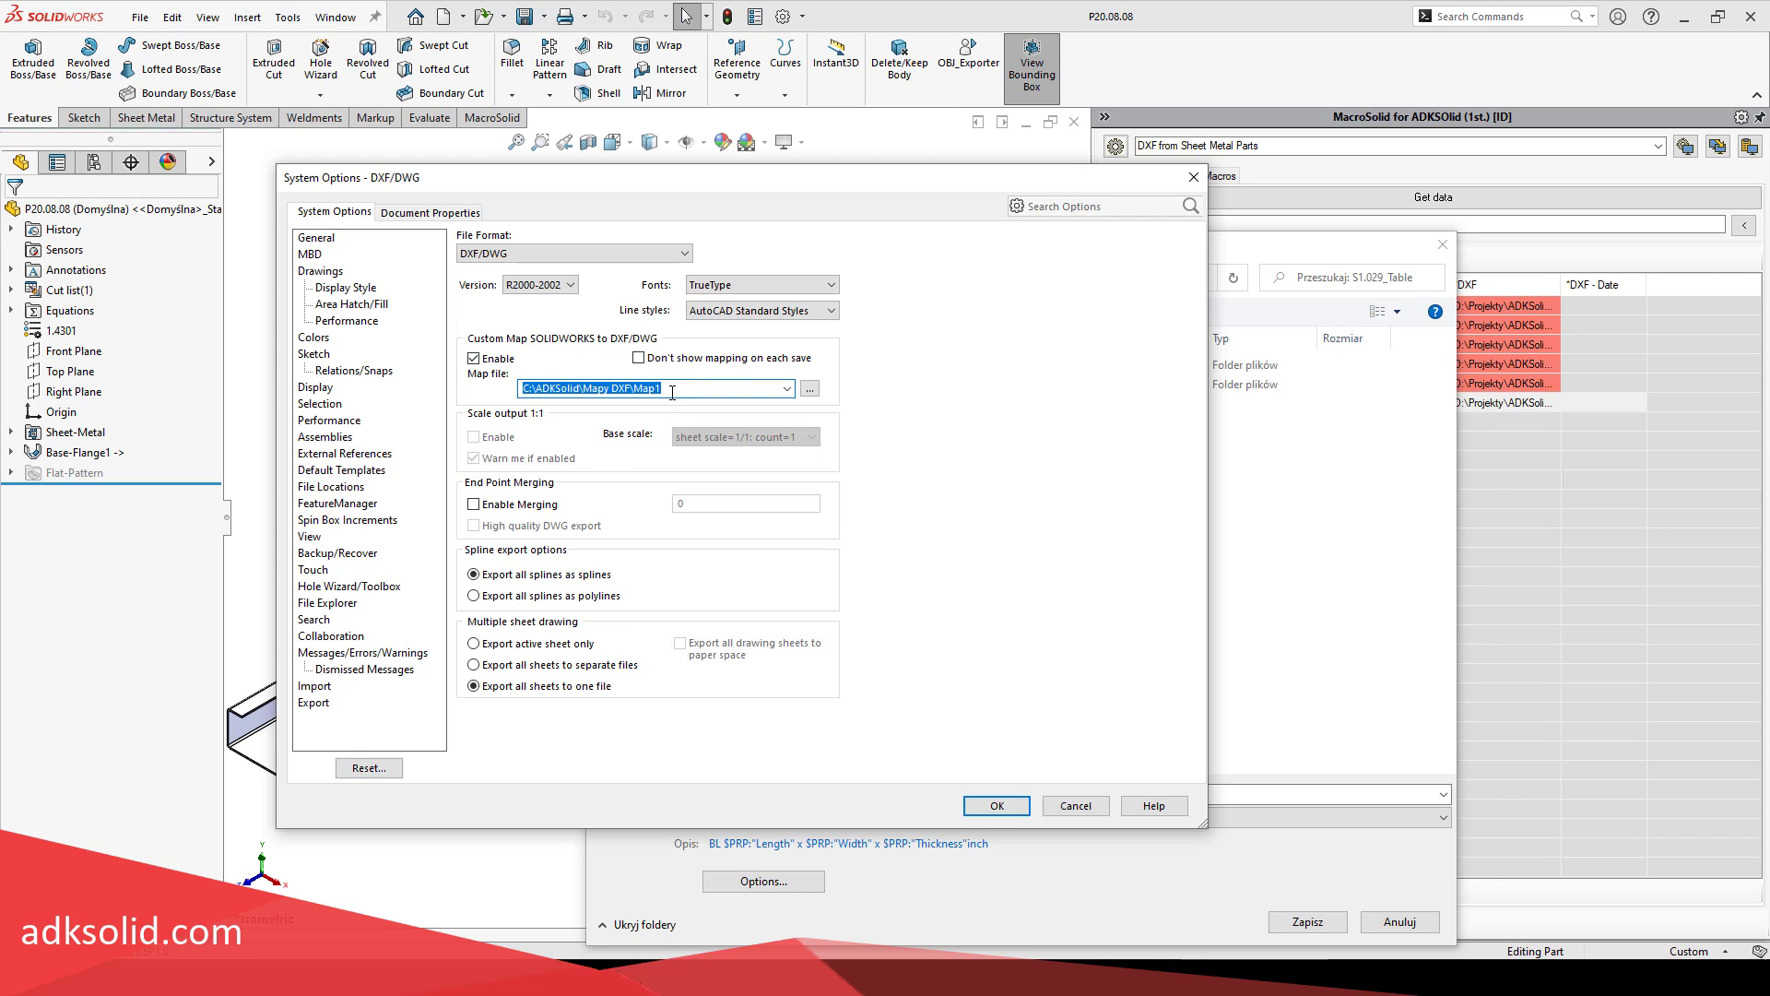
left_click(997, 805)
Step: Export the sheet metal geometry and bend lines, mapping bend lines in the up direction to layer Up and down direction to layer Down
left_click(1307, 922)
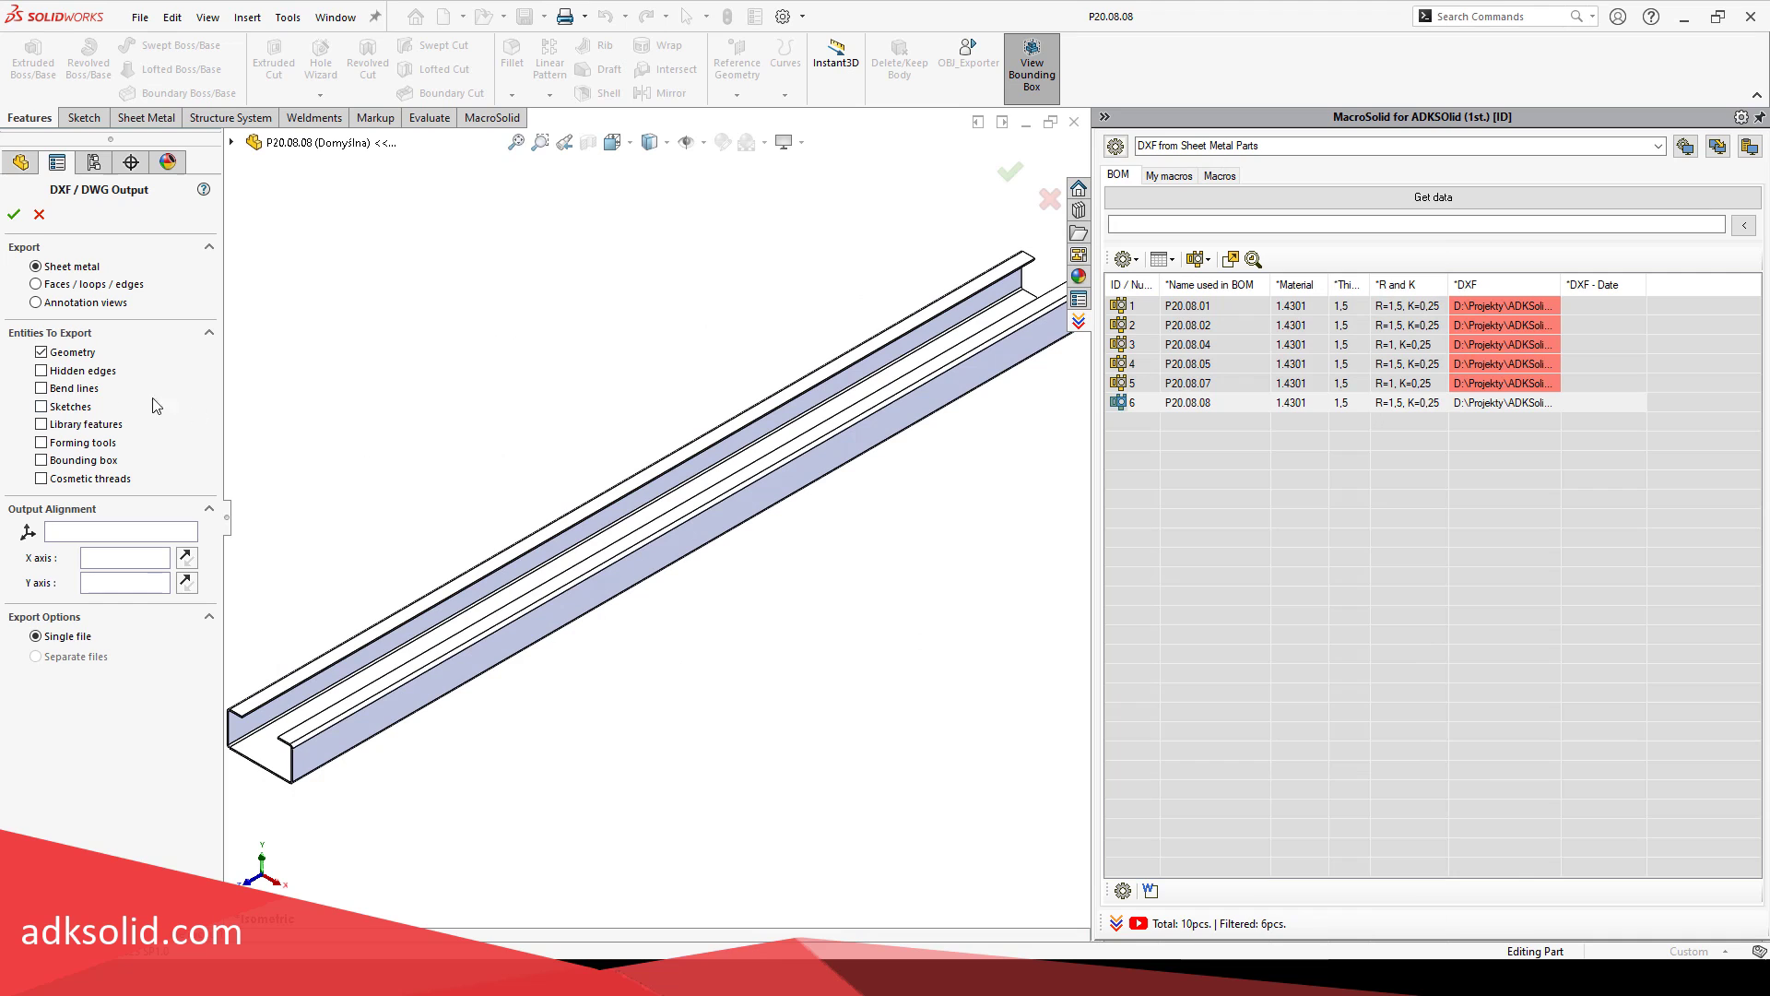
left_click(14, 214)
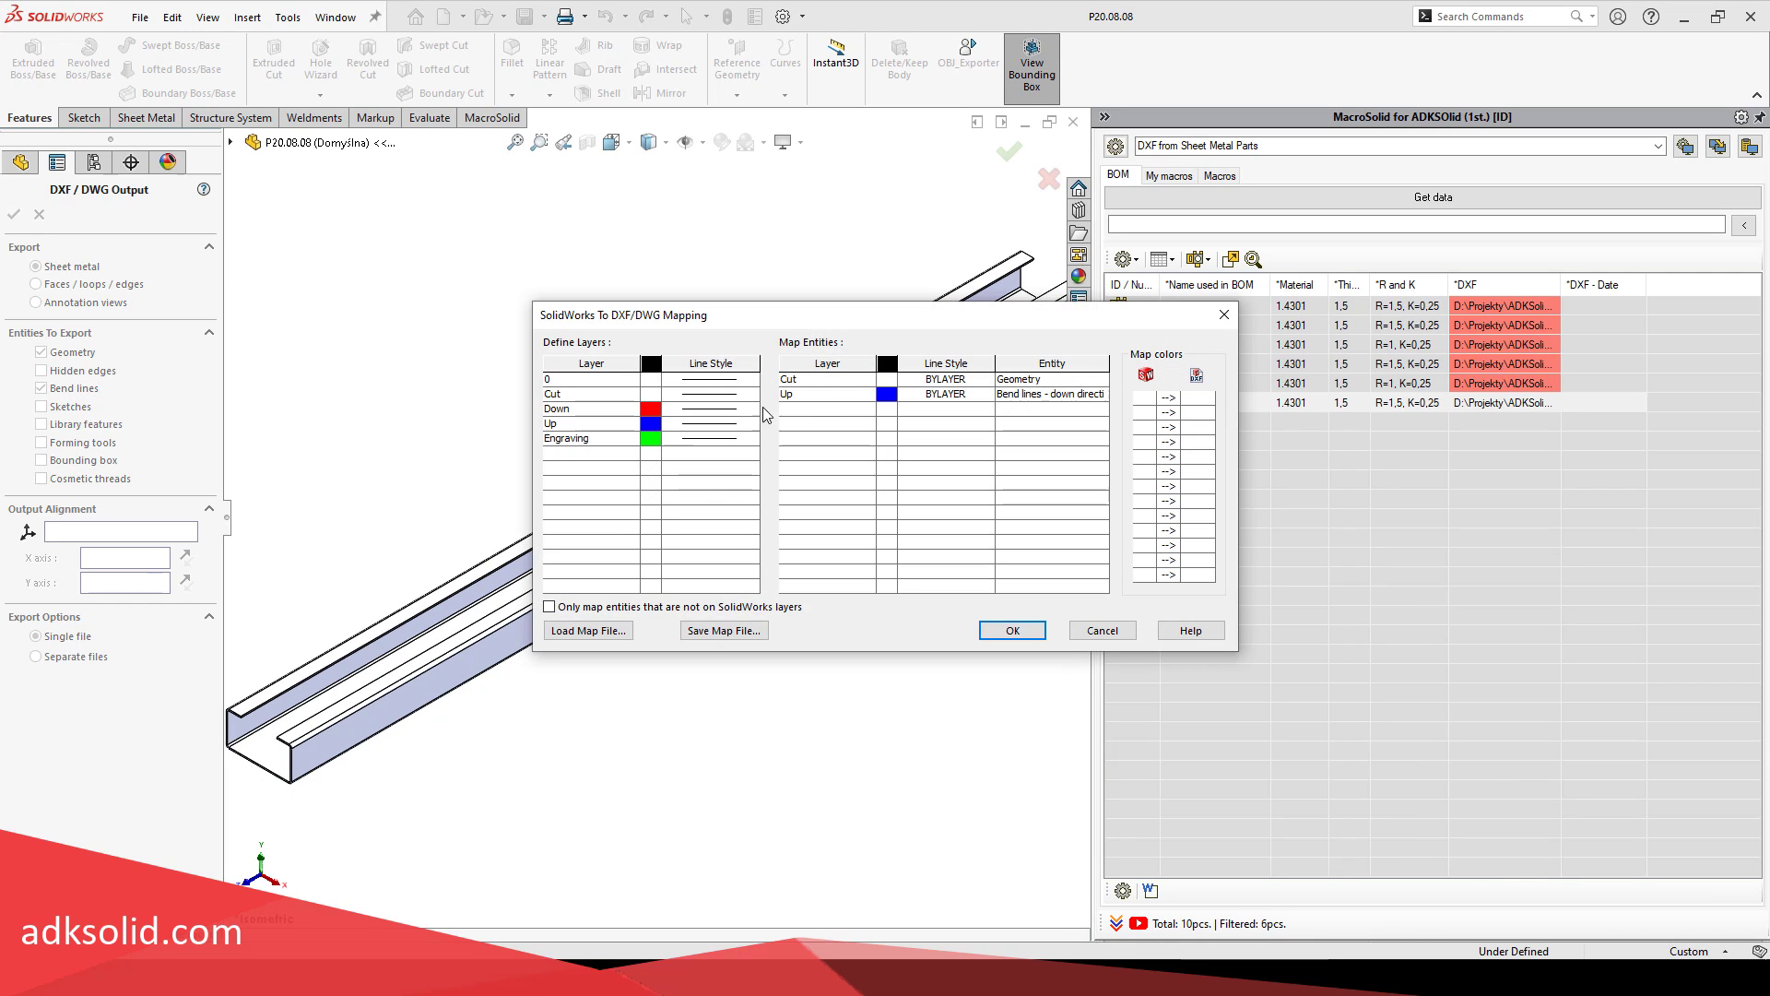
left_click(825, 409)
left_click(876, 418)
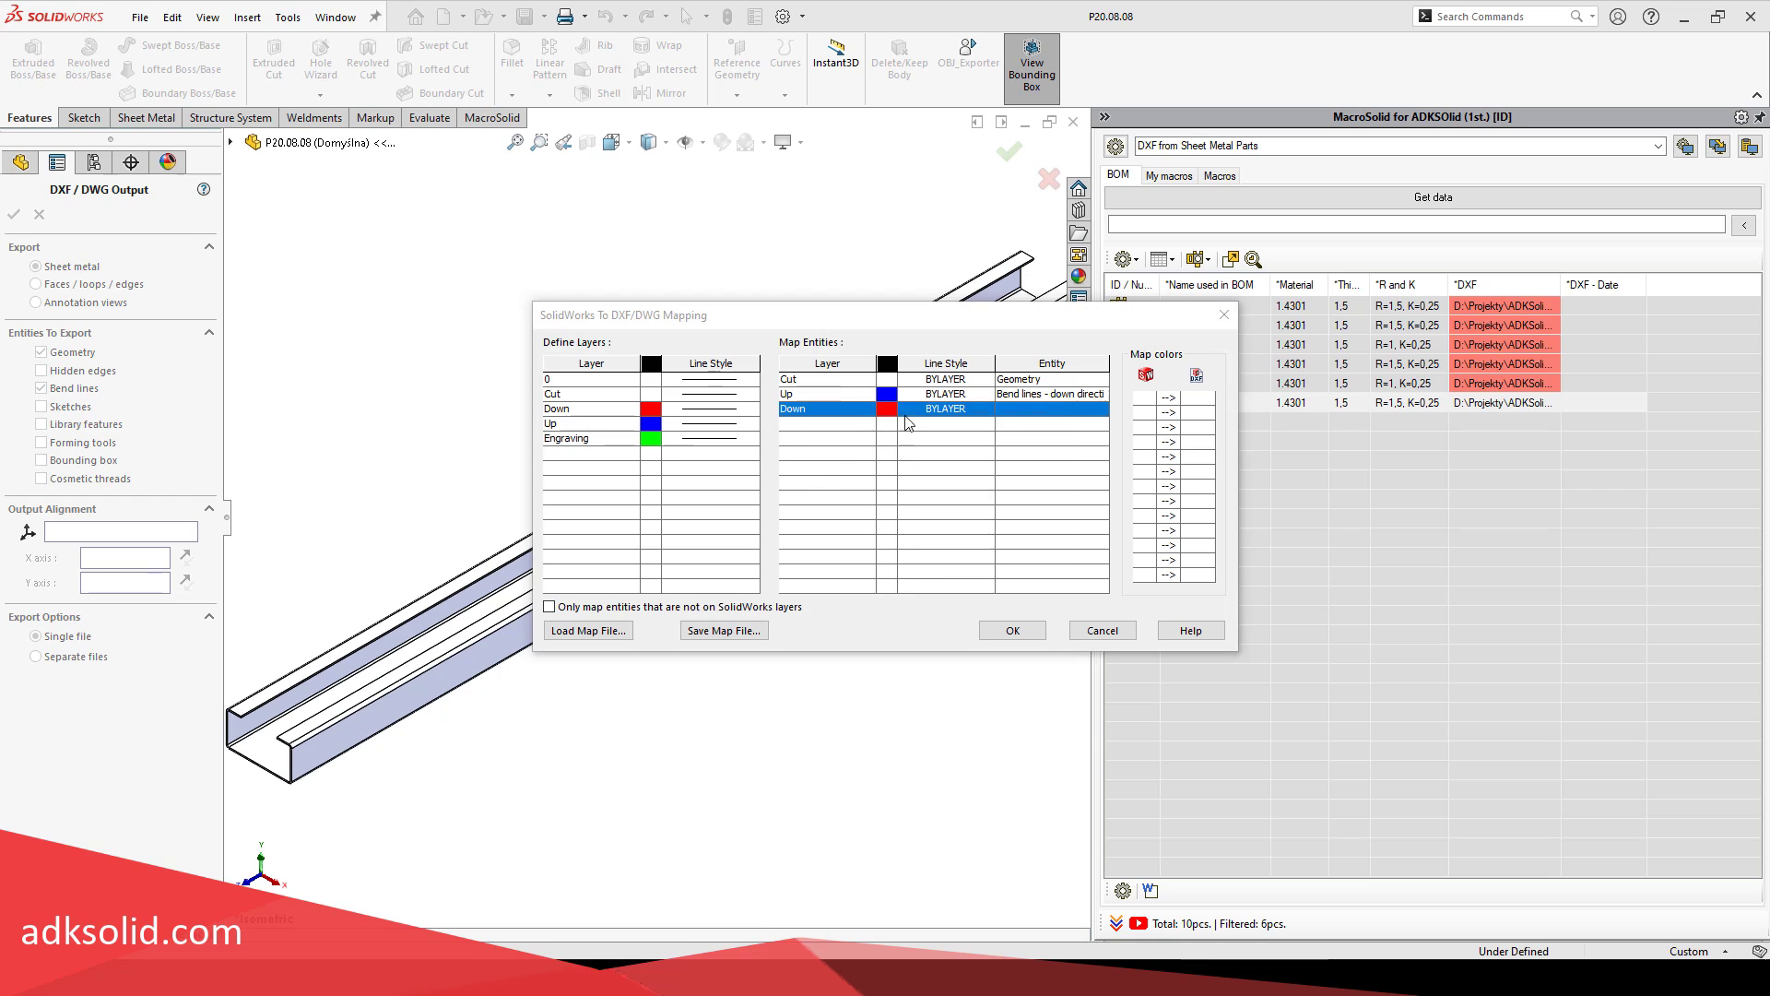
left_click(1039, 415)
left_click(1097, 439)
left_click(1067, 399)
left_click(1090, 417)
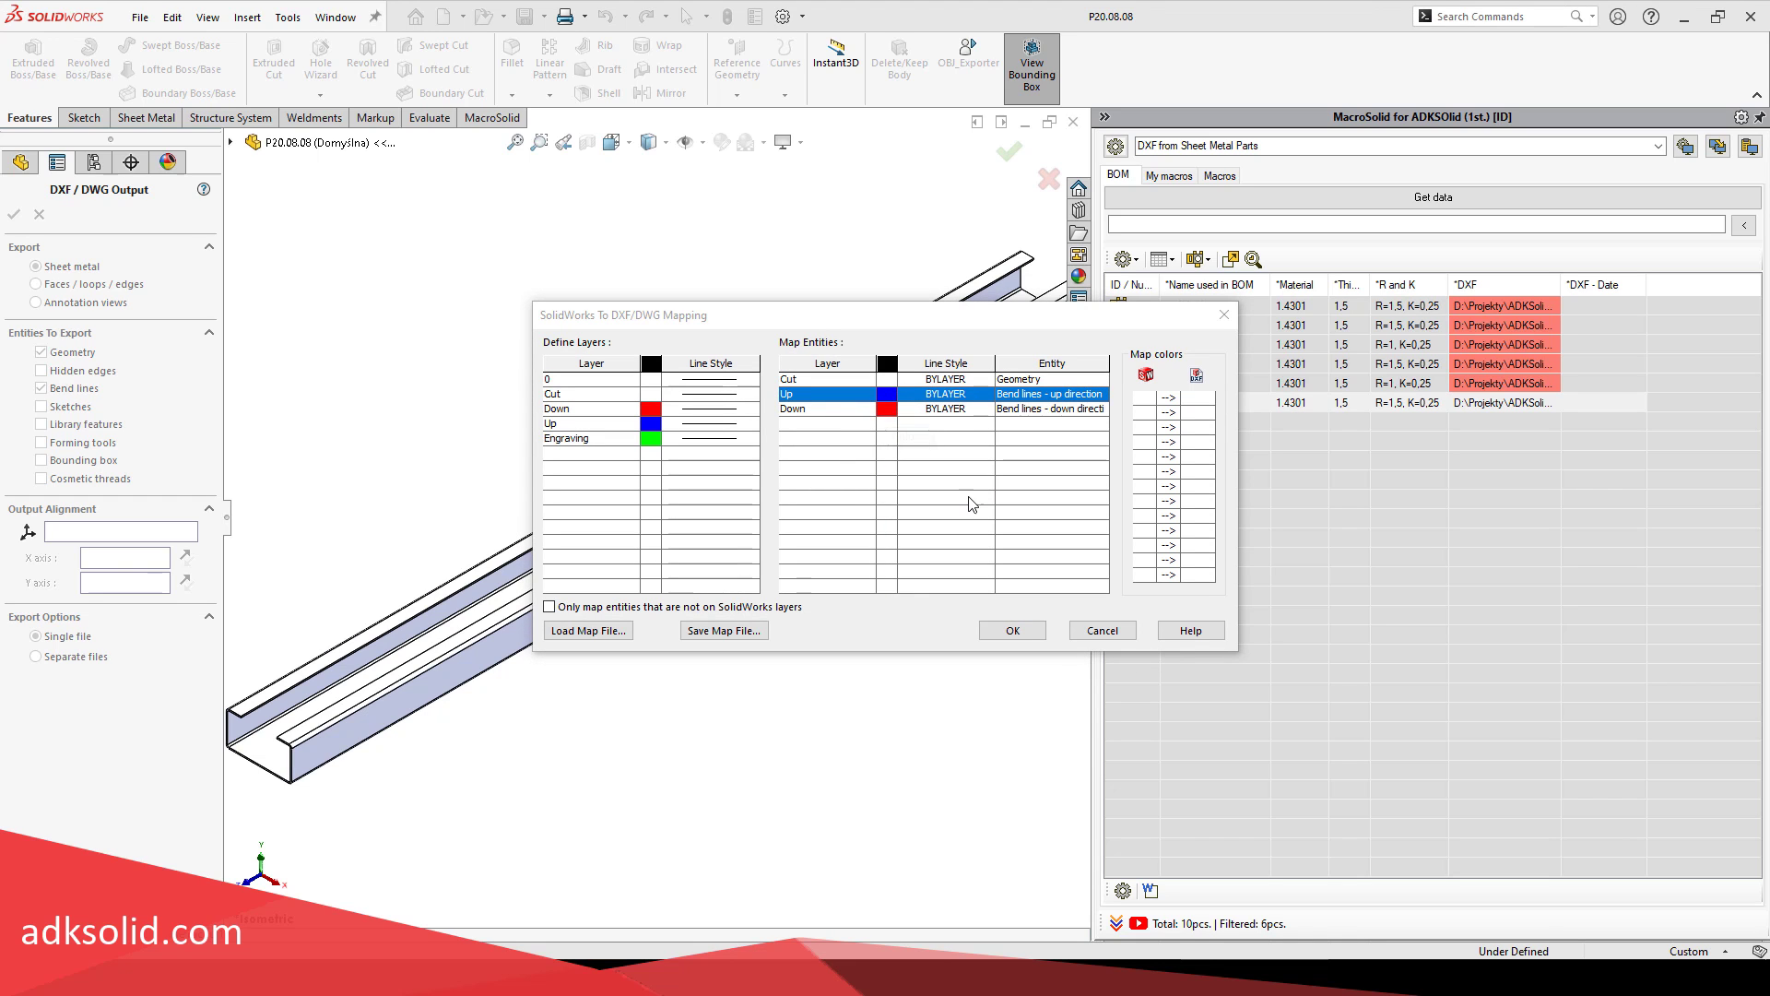
Step: Save the layer mapping to map file C:\ADKSolid\Mapy DXF\Map1, accept the mapping and cancel the DXF export
left_click(721, 630)
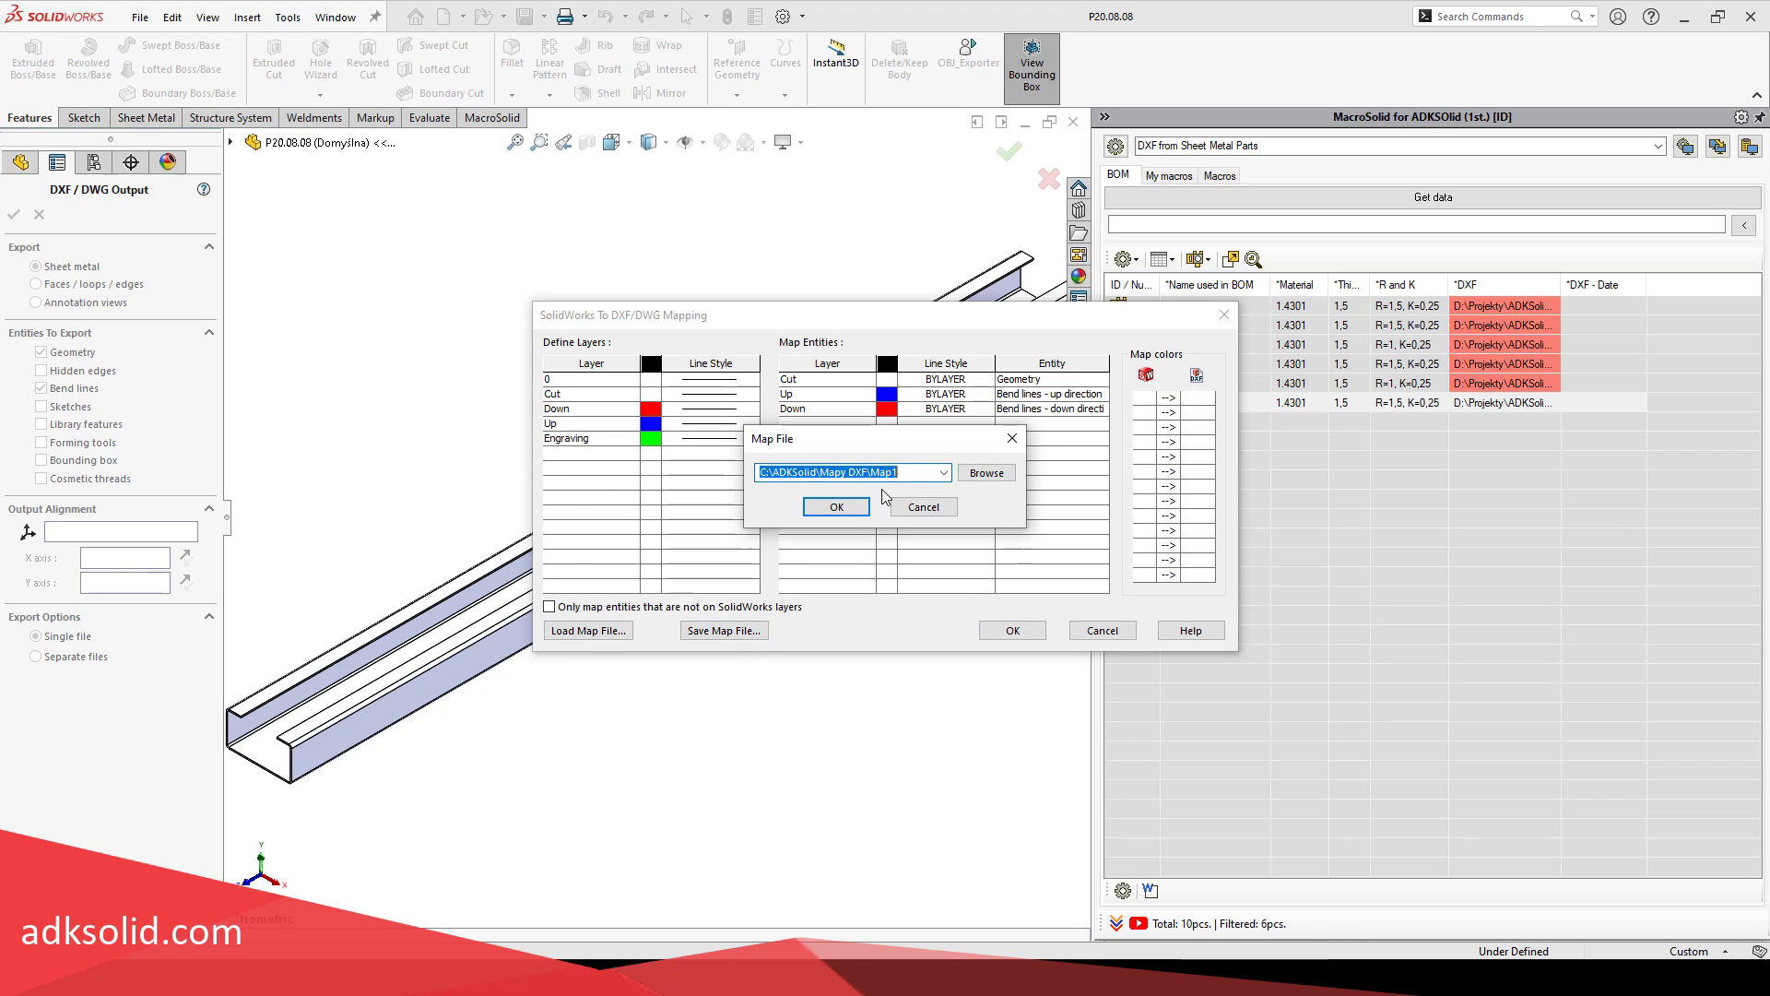
left_click(834, 505)
left_click(1013, 631)
left_click(1086, 693)
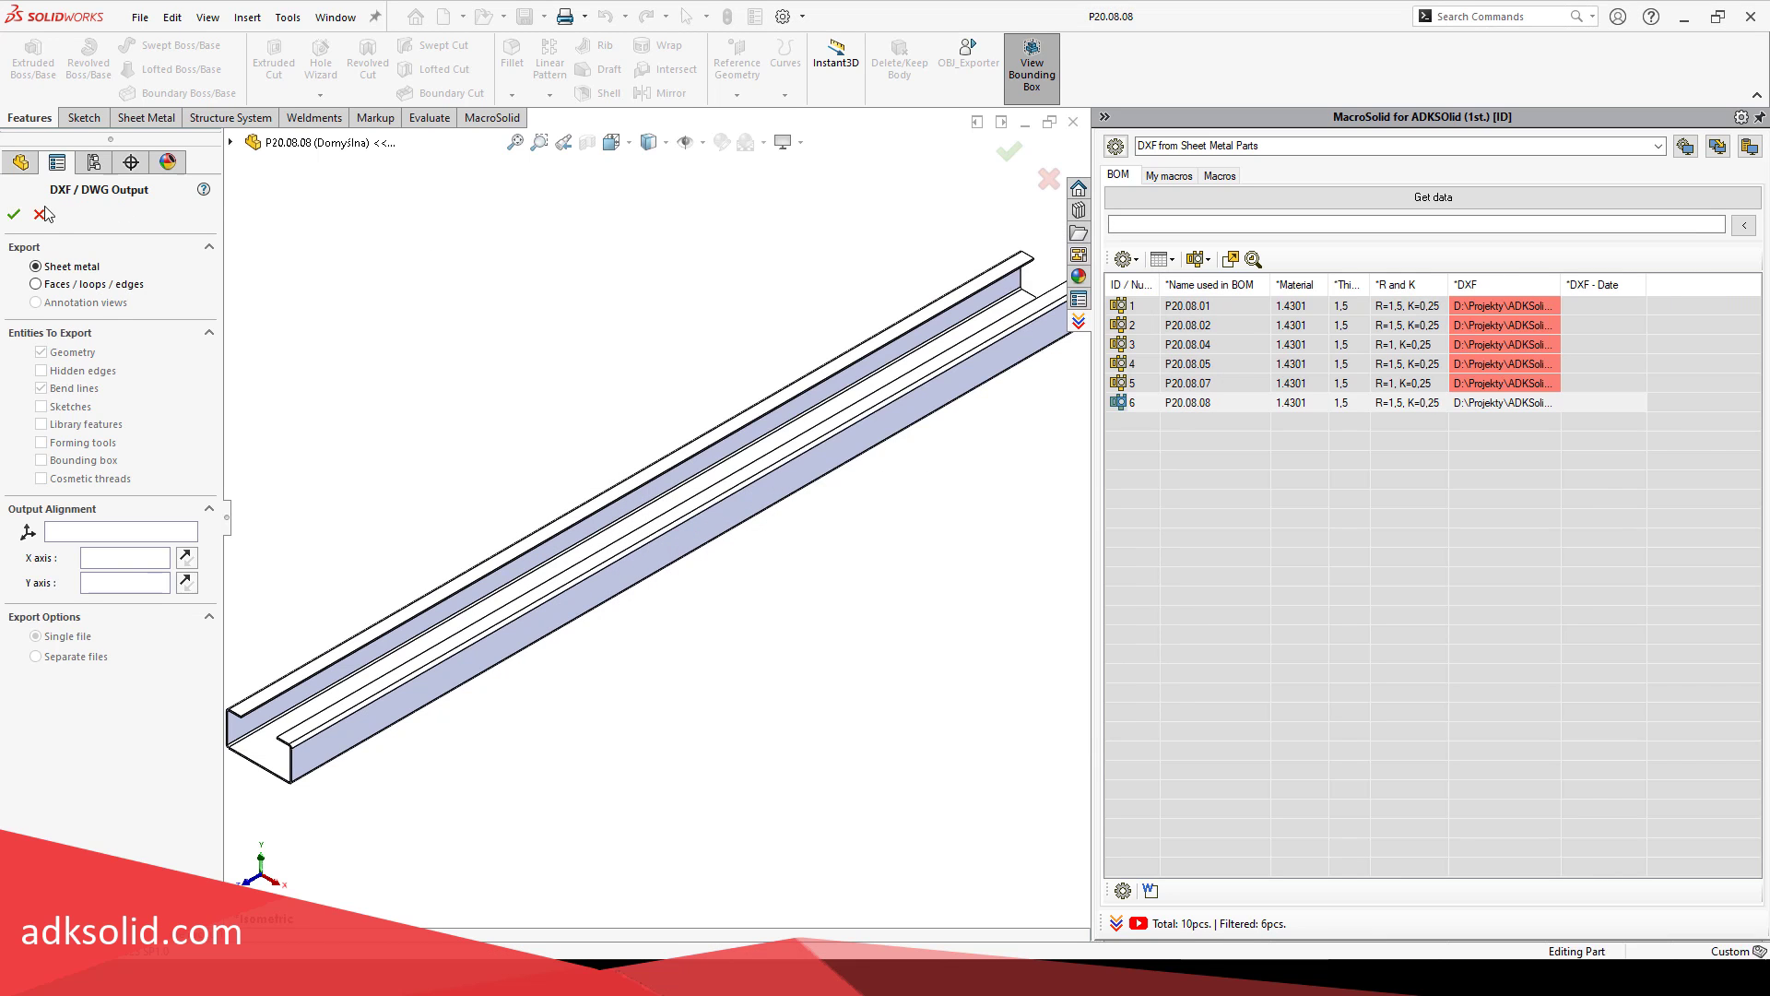
Step: Set the DXF macro's map file to C:\ADKSolid\Mapy DXF\Map1, review the DXF from DRW options and save the settings
left_click(1229, 175)
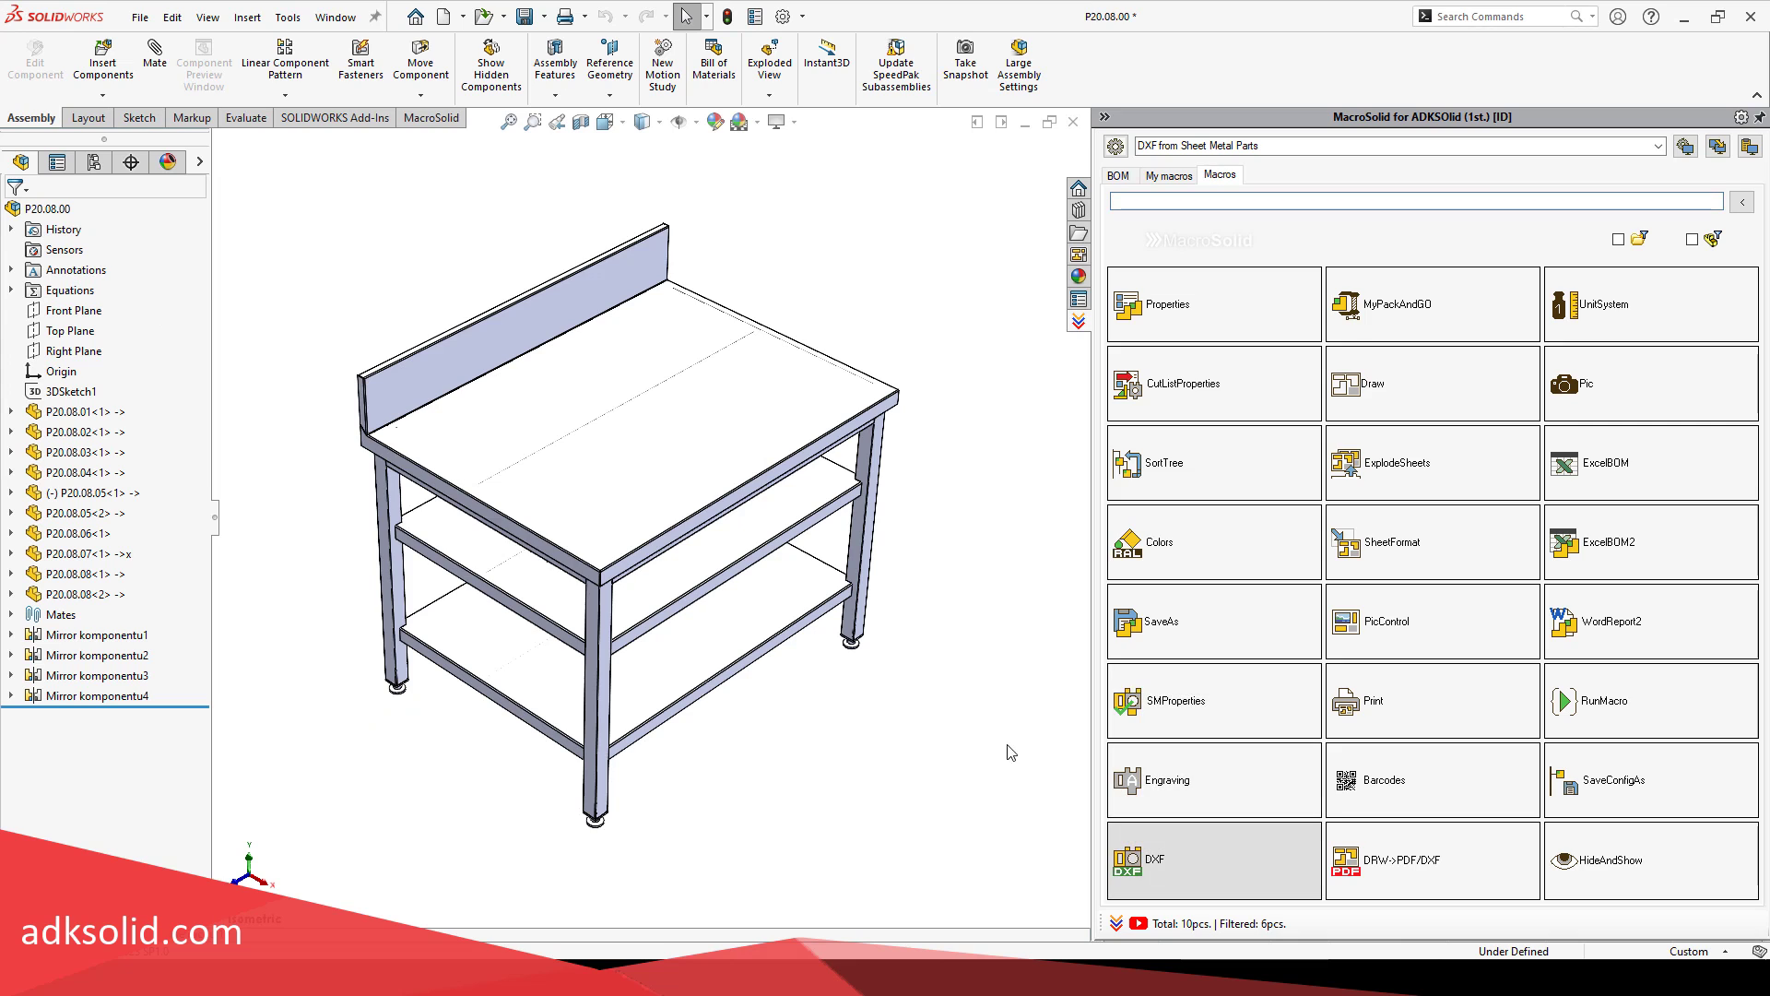
left_click(1153, 858)
left_click(1153, 404)
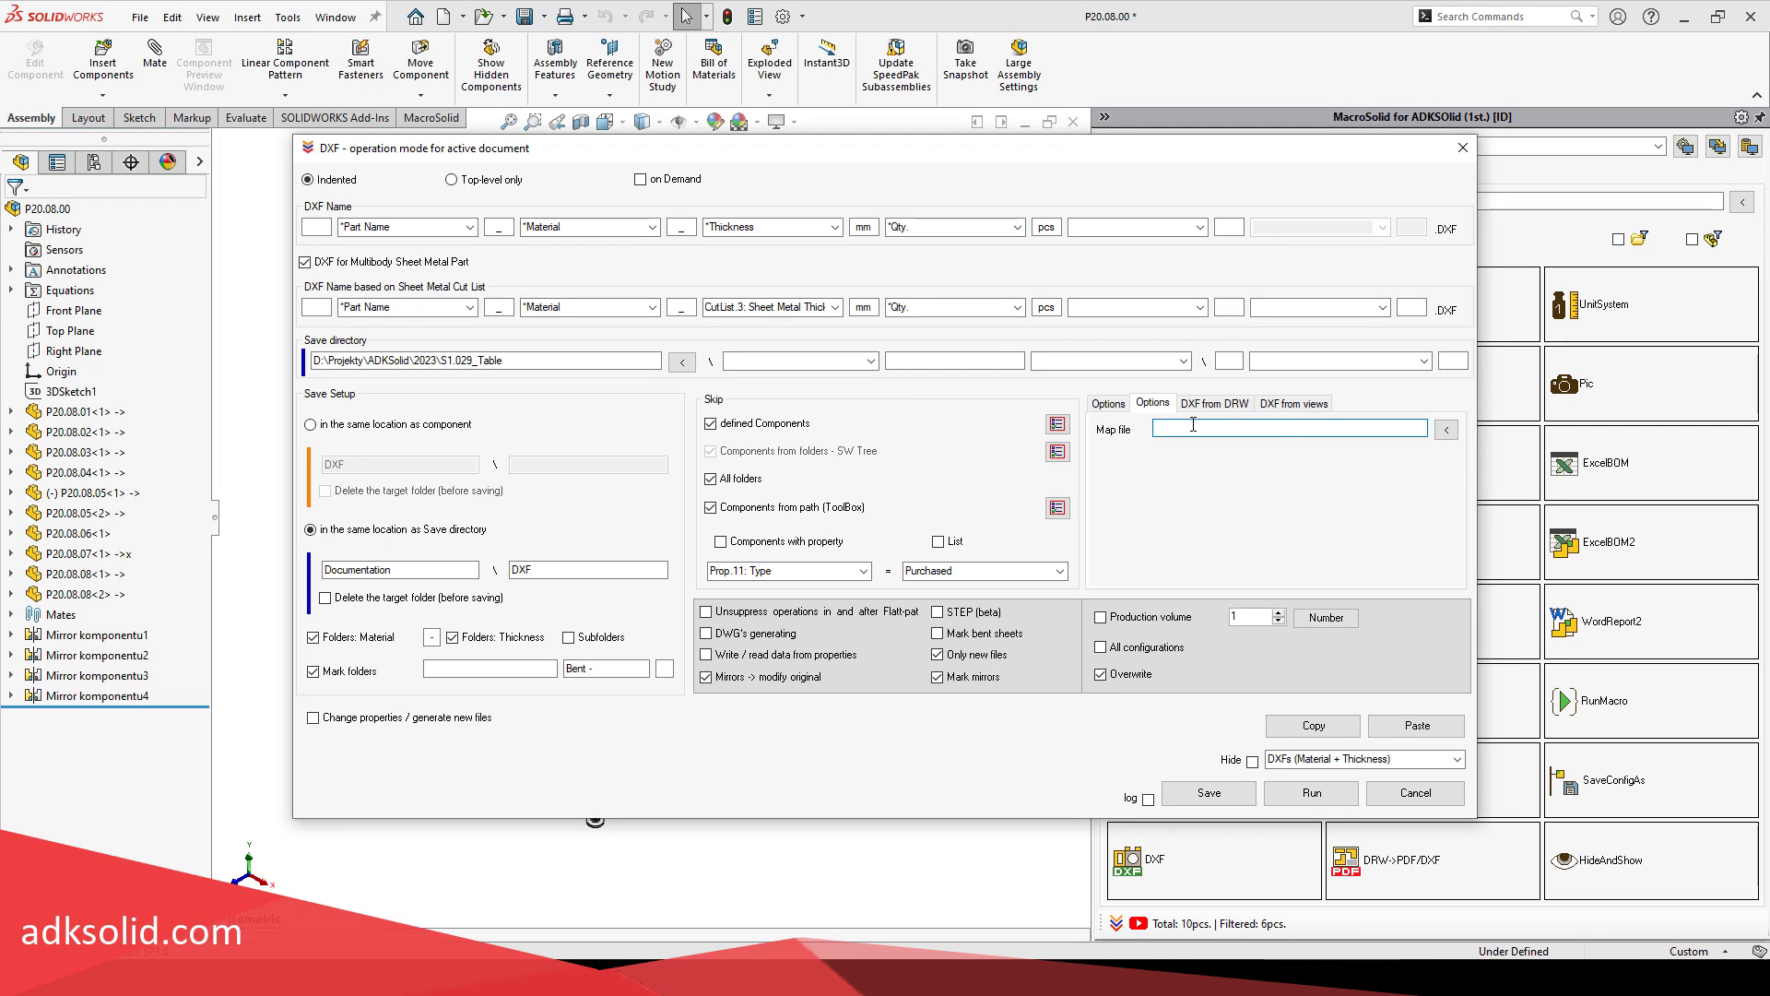
left_click(1193, 425)
type("C:\\ADKSolid\\Mapy DXF\\Map1")
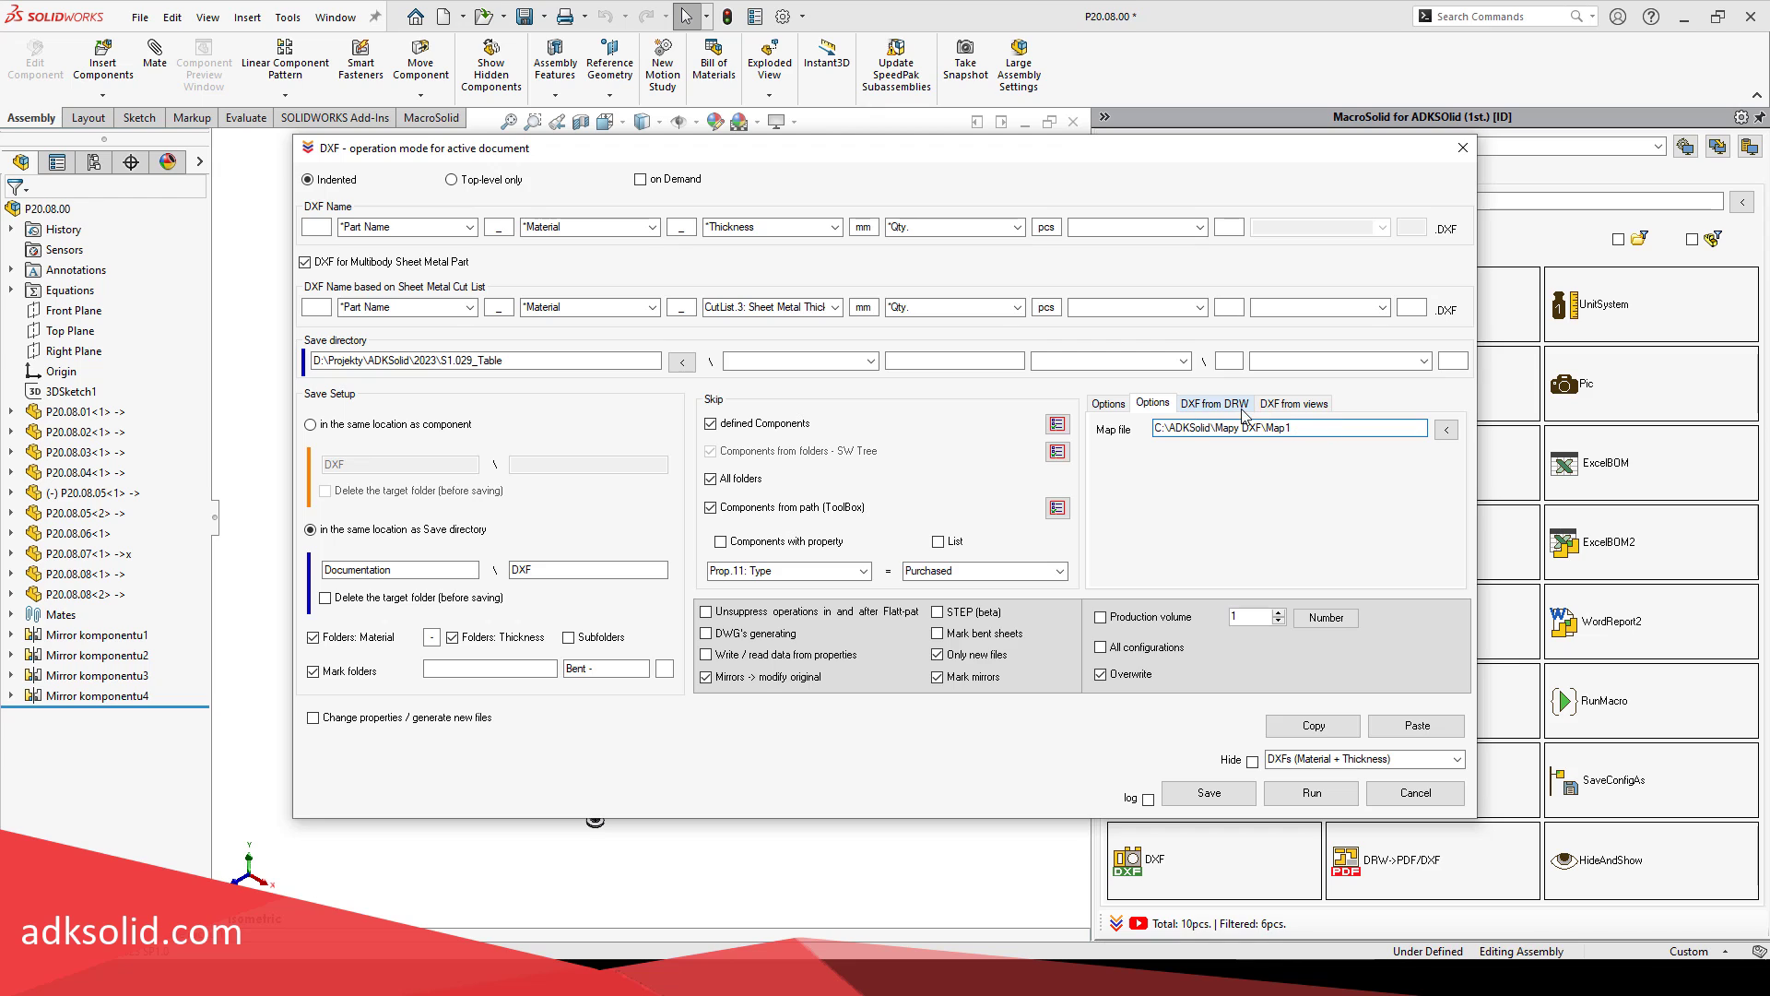
left_click(1241, 403)
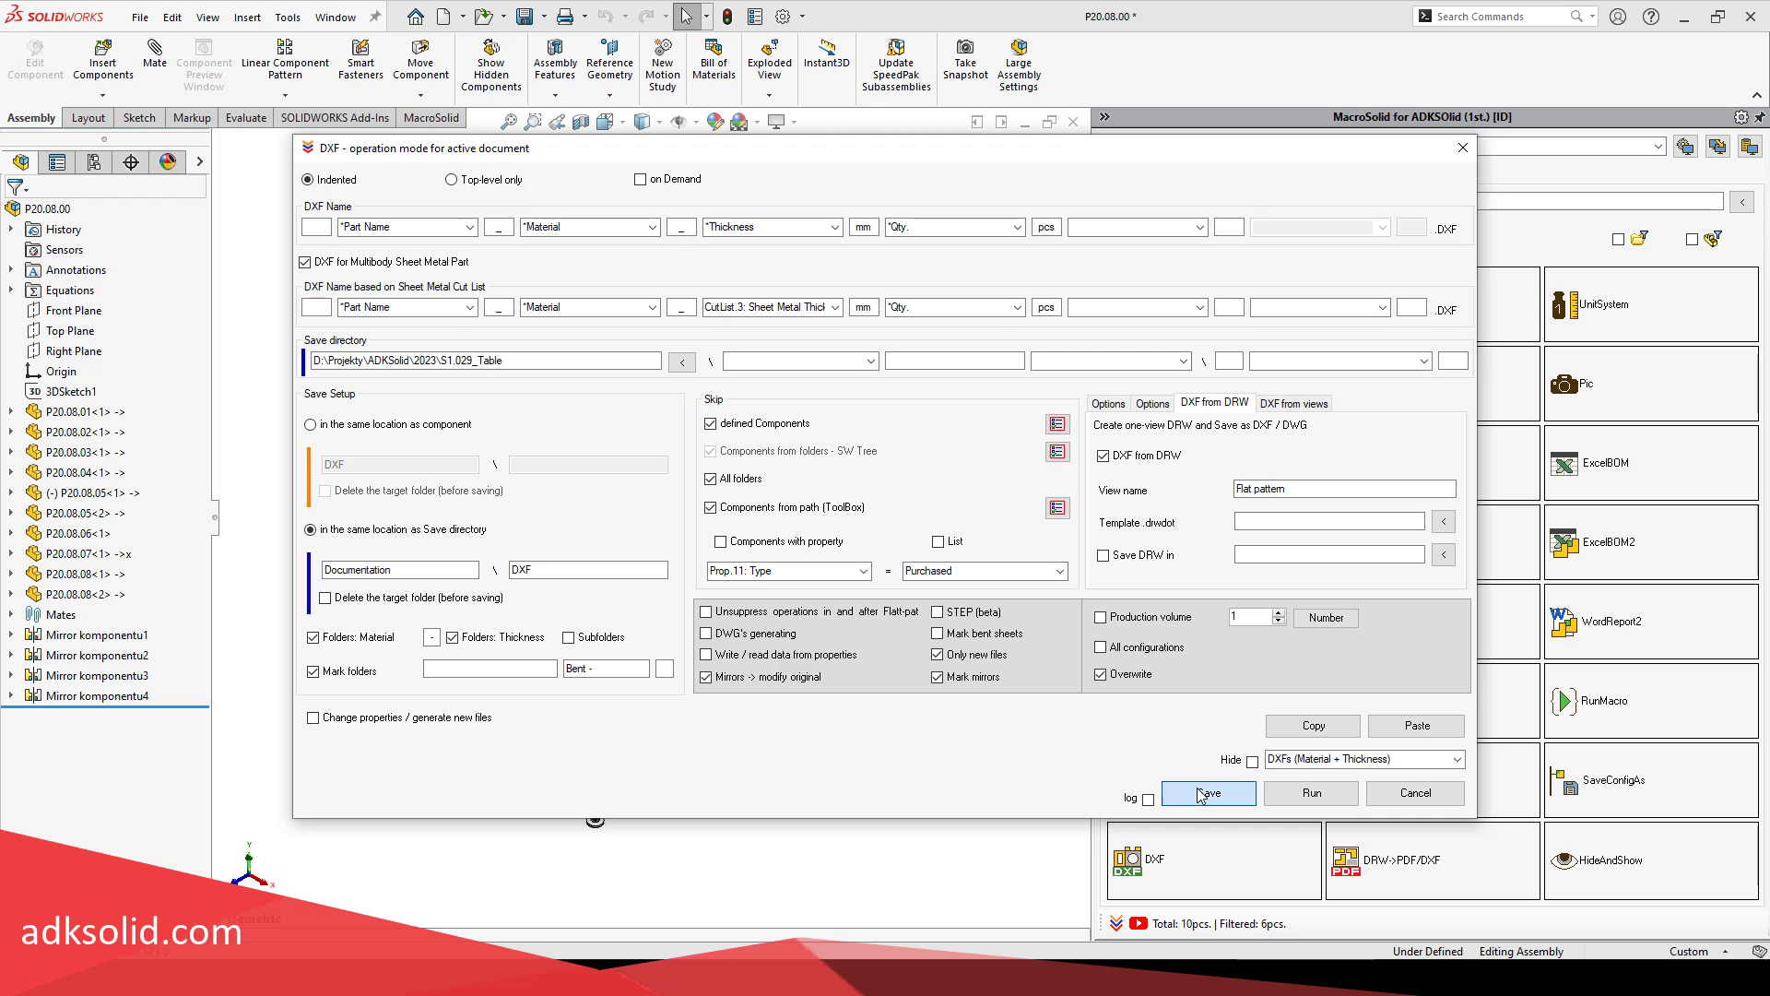
left_click(1394, 795)
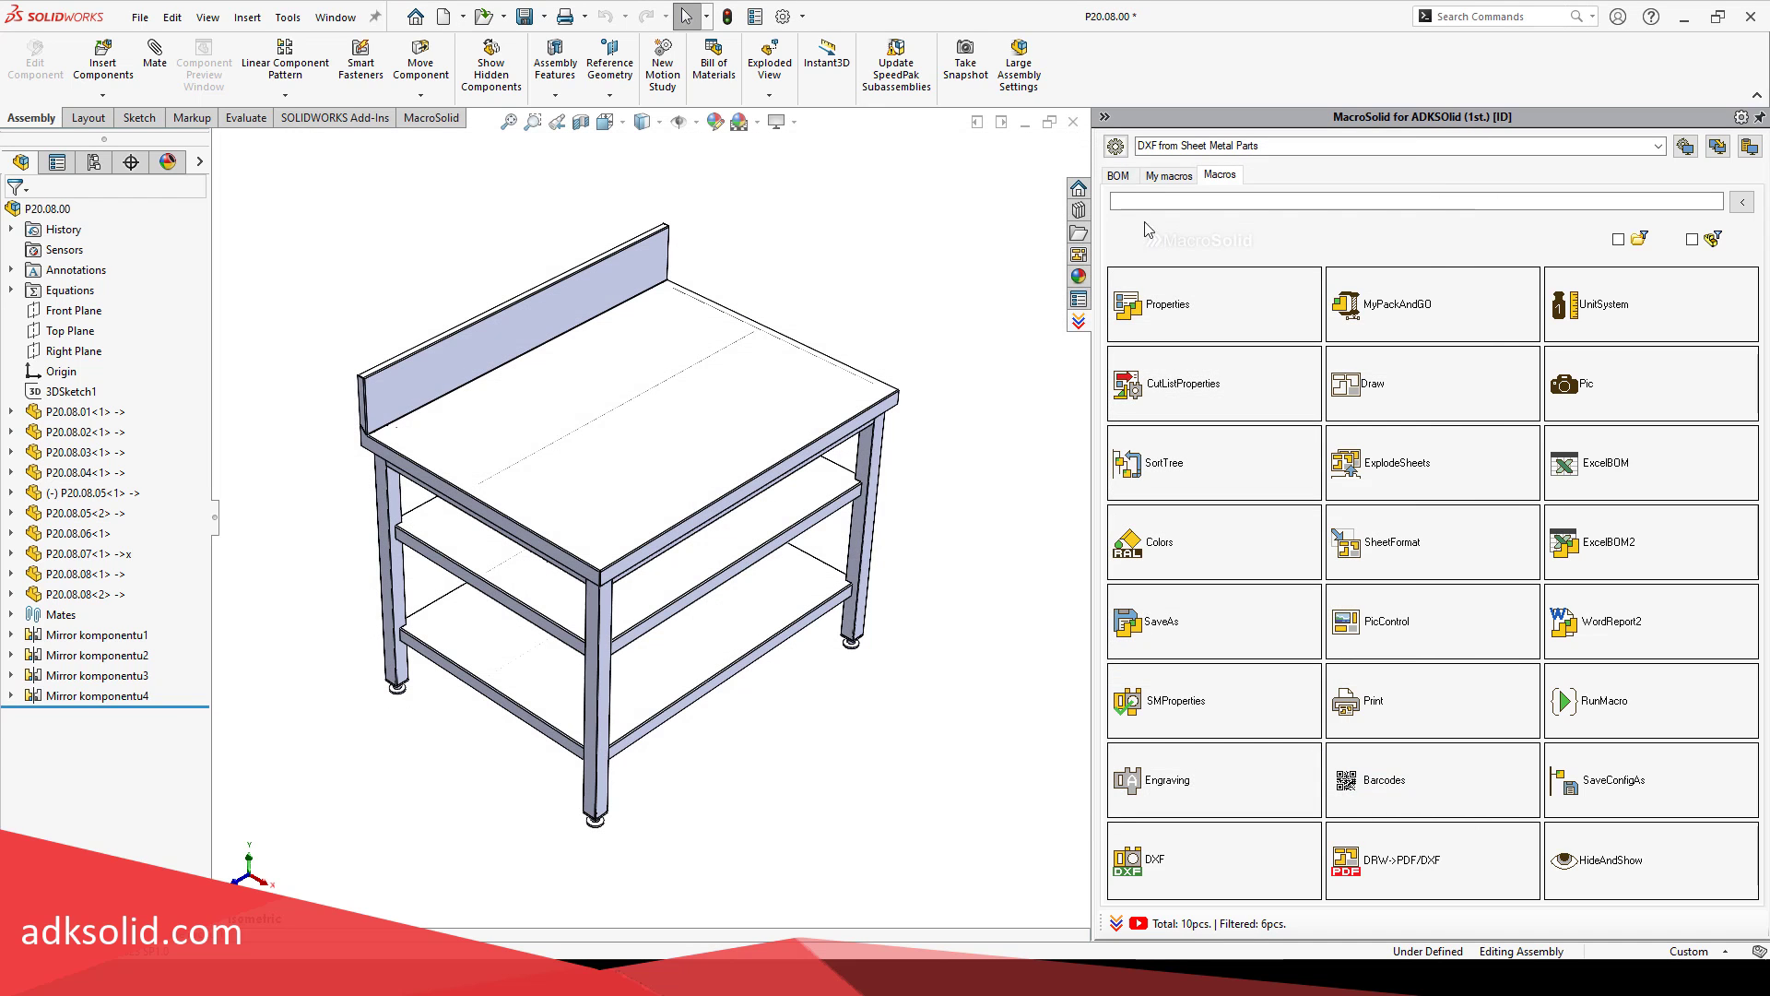
Step: Generate the DXF of part P20.08.05 with the DXFs (Material + Thickness) macro and view the resulting file
left_click(1119, 175)
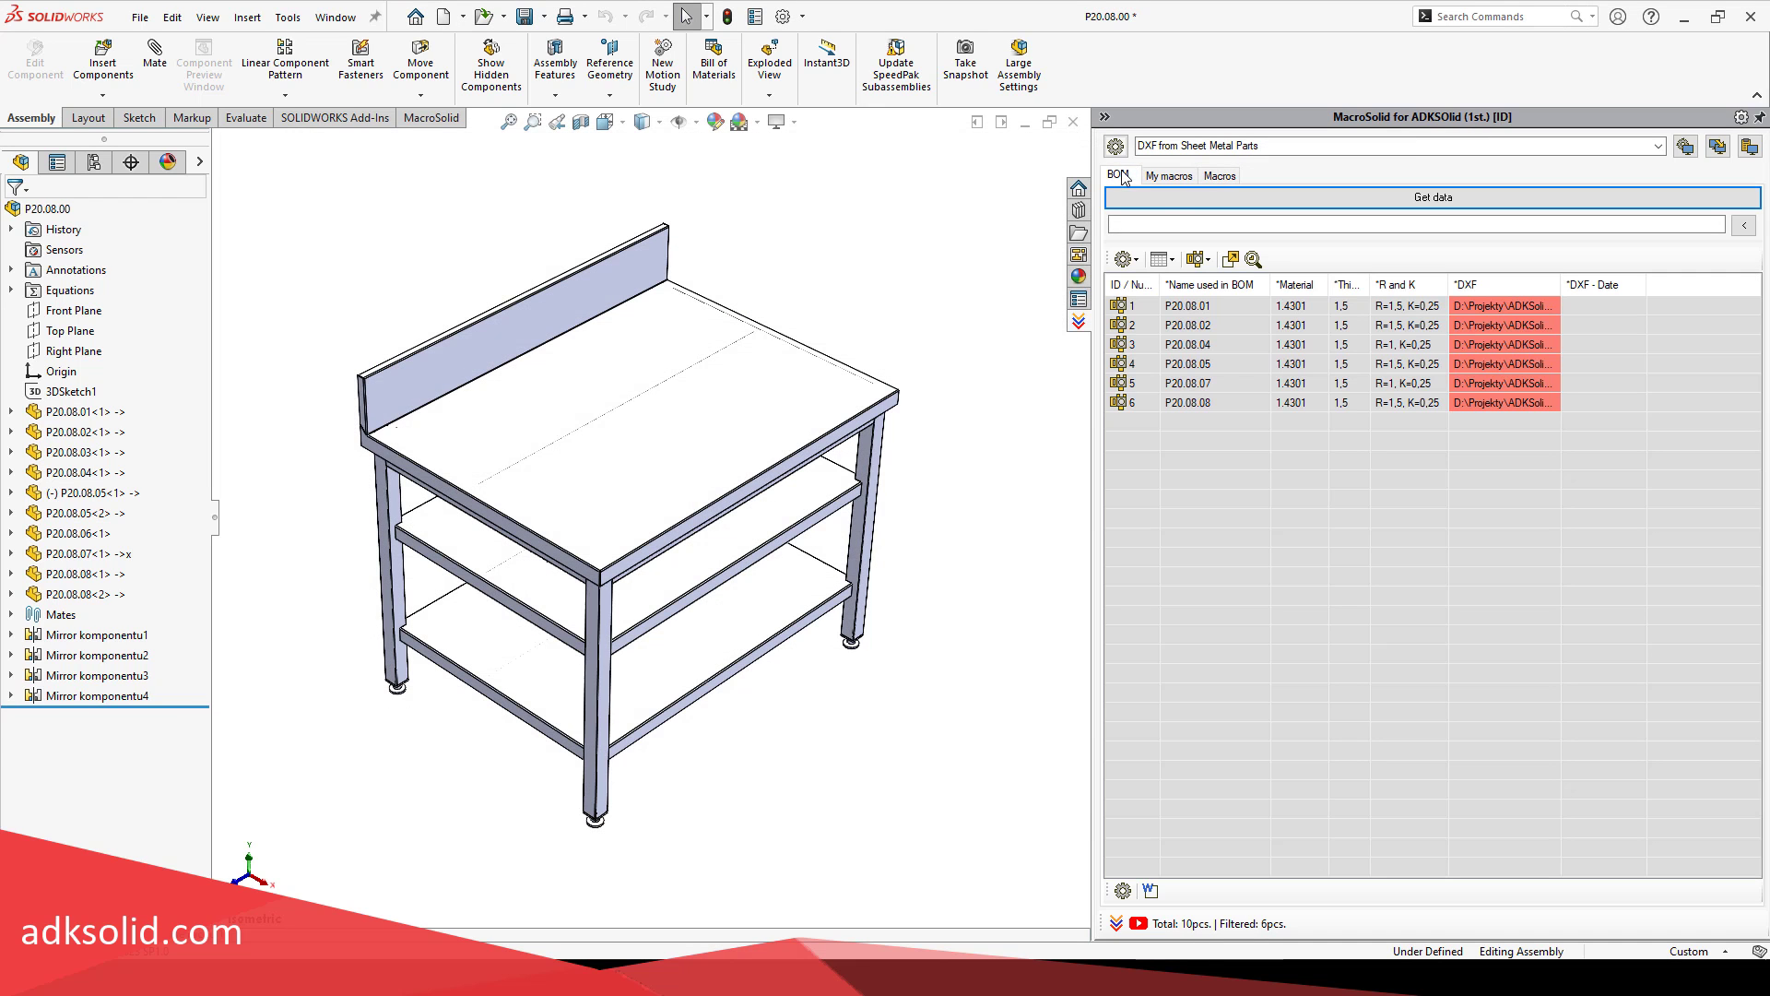
left_click(1195, 344)
left_click(1199, 363)
right_click(1199, 364)
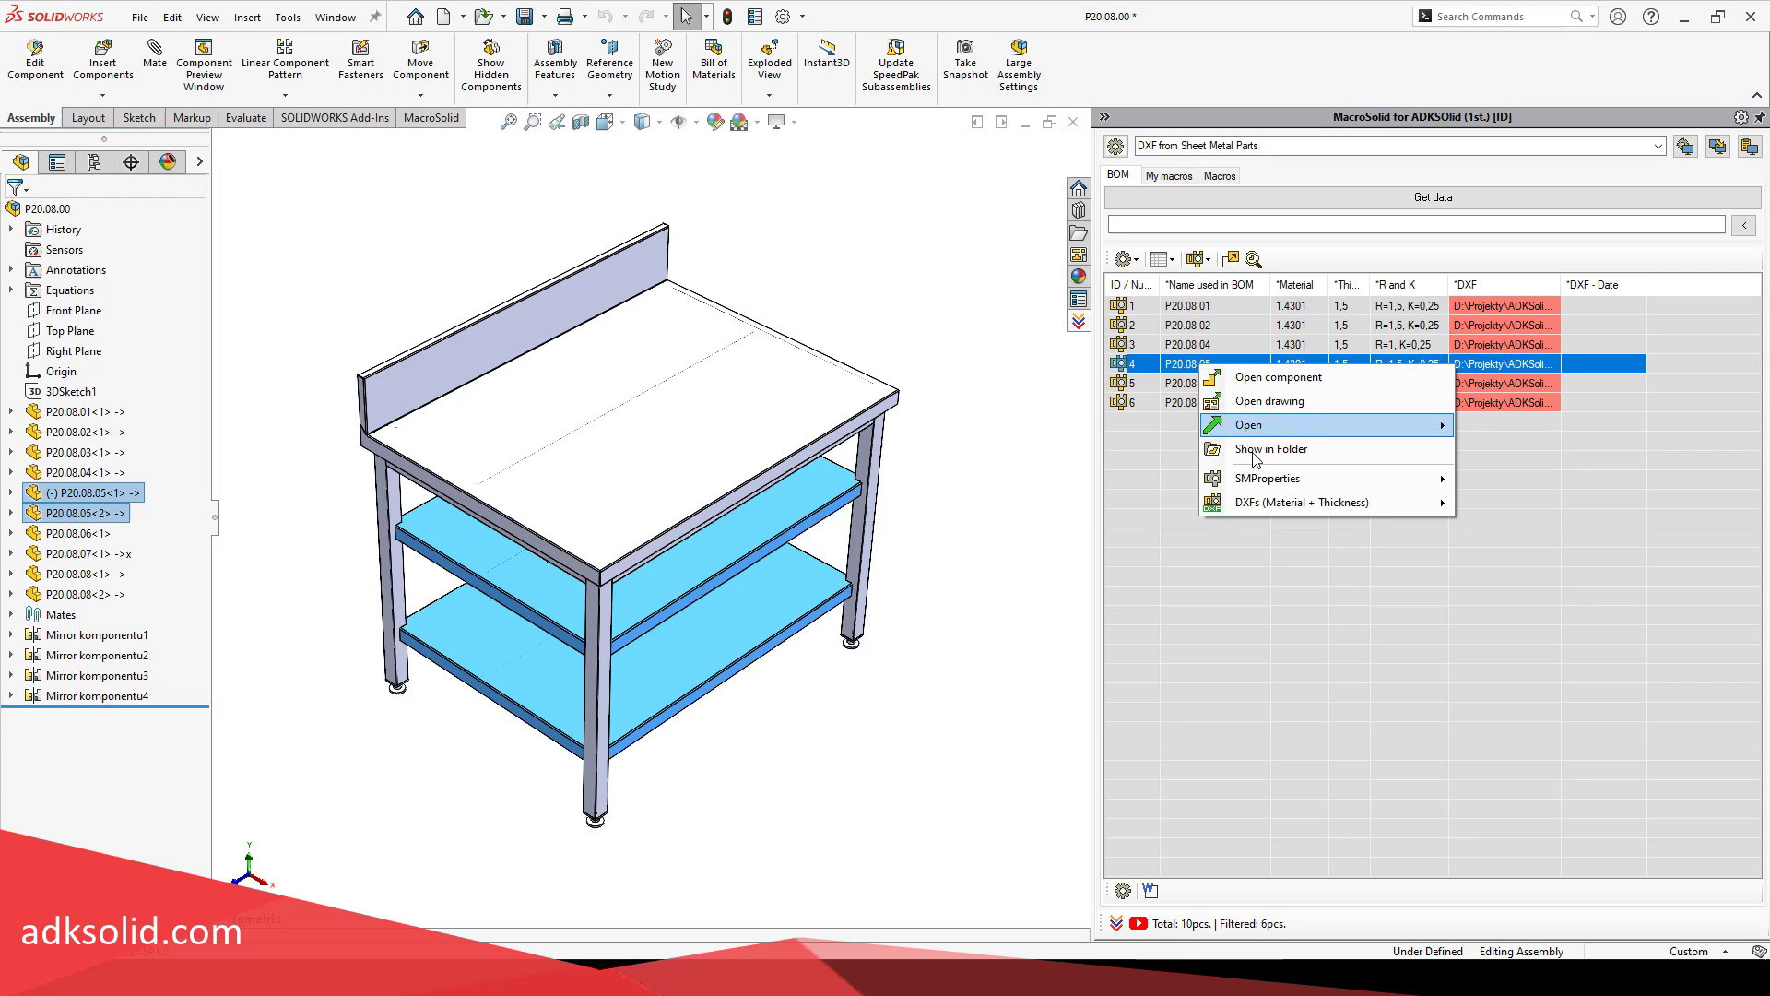
left_click(1243, 506)
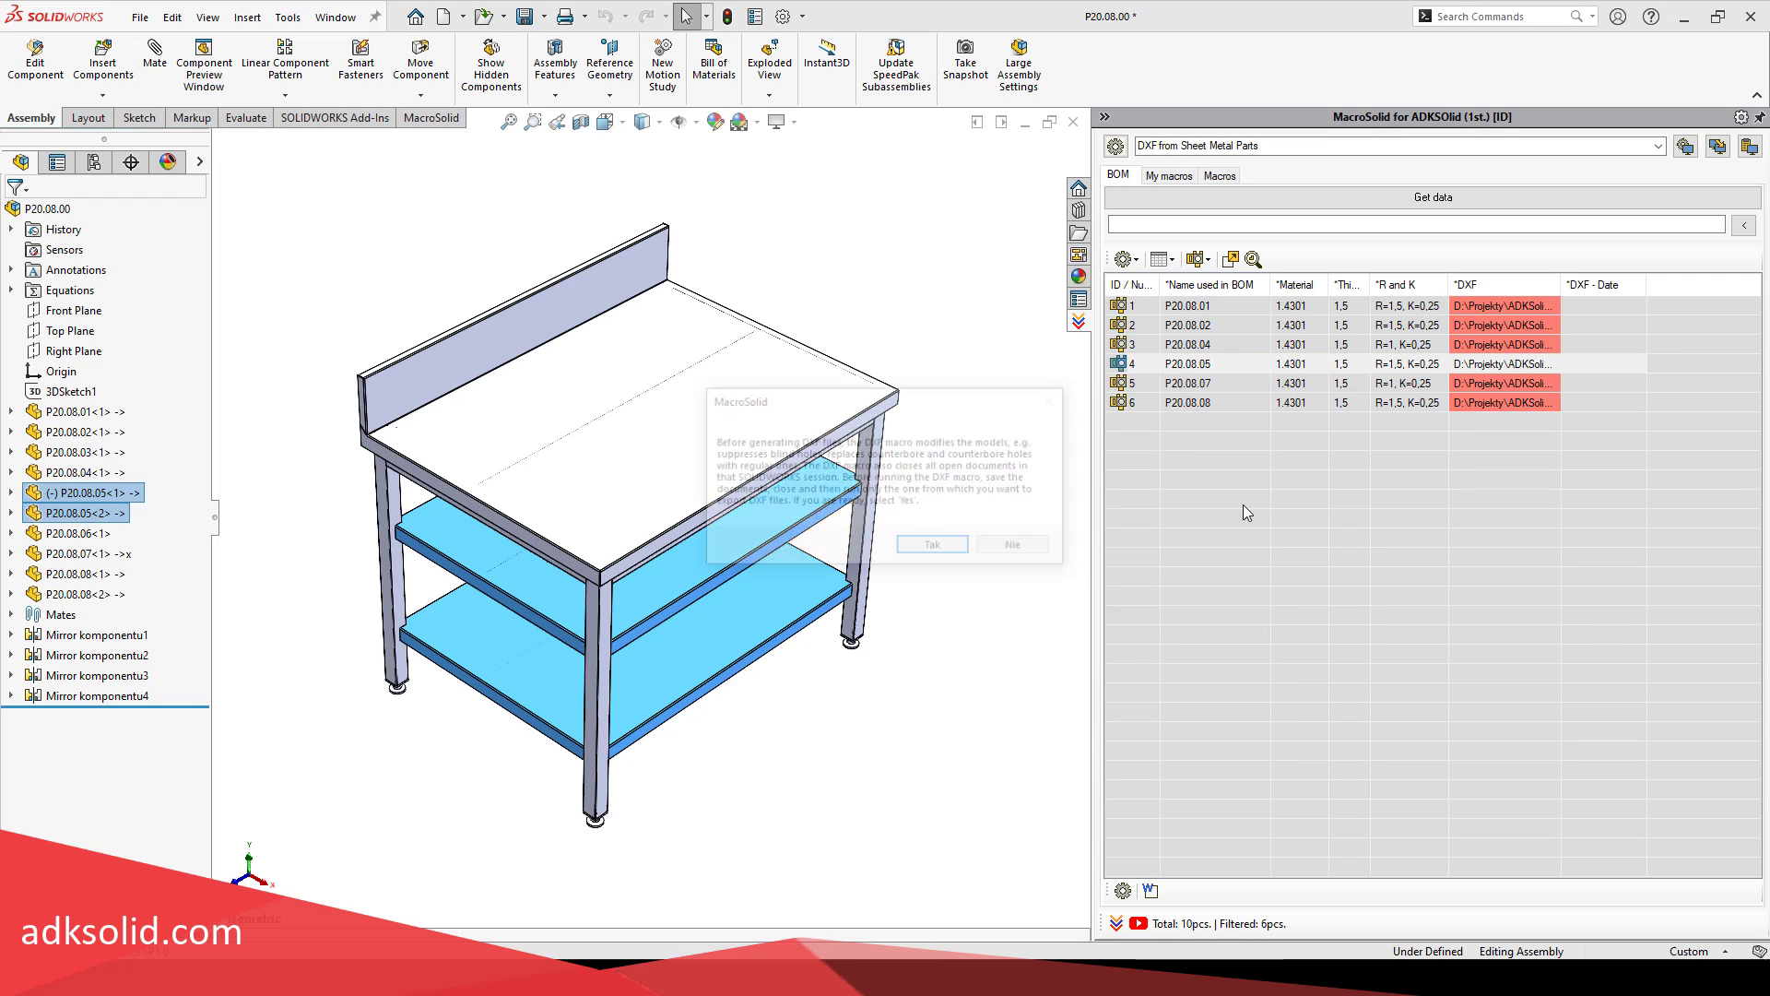
left_click(935, 548)
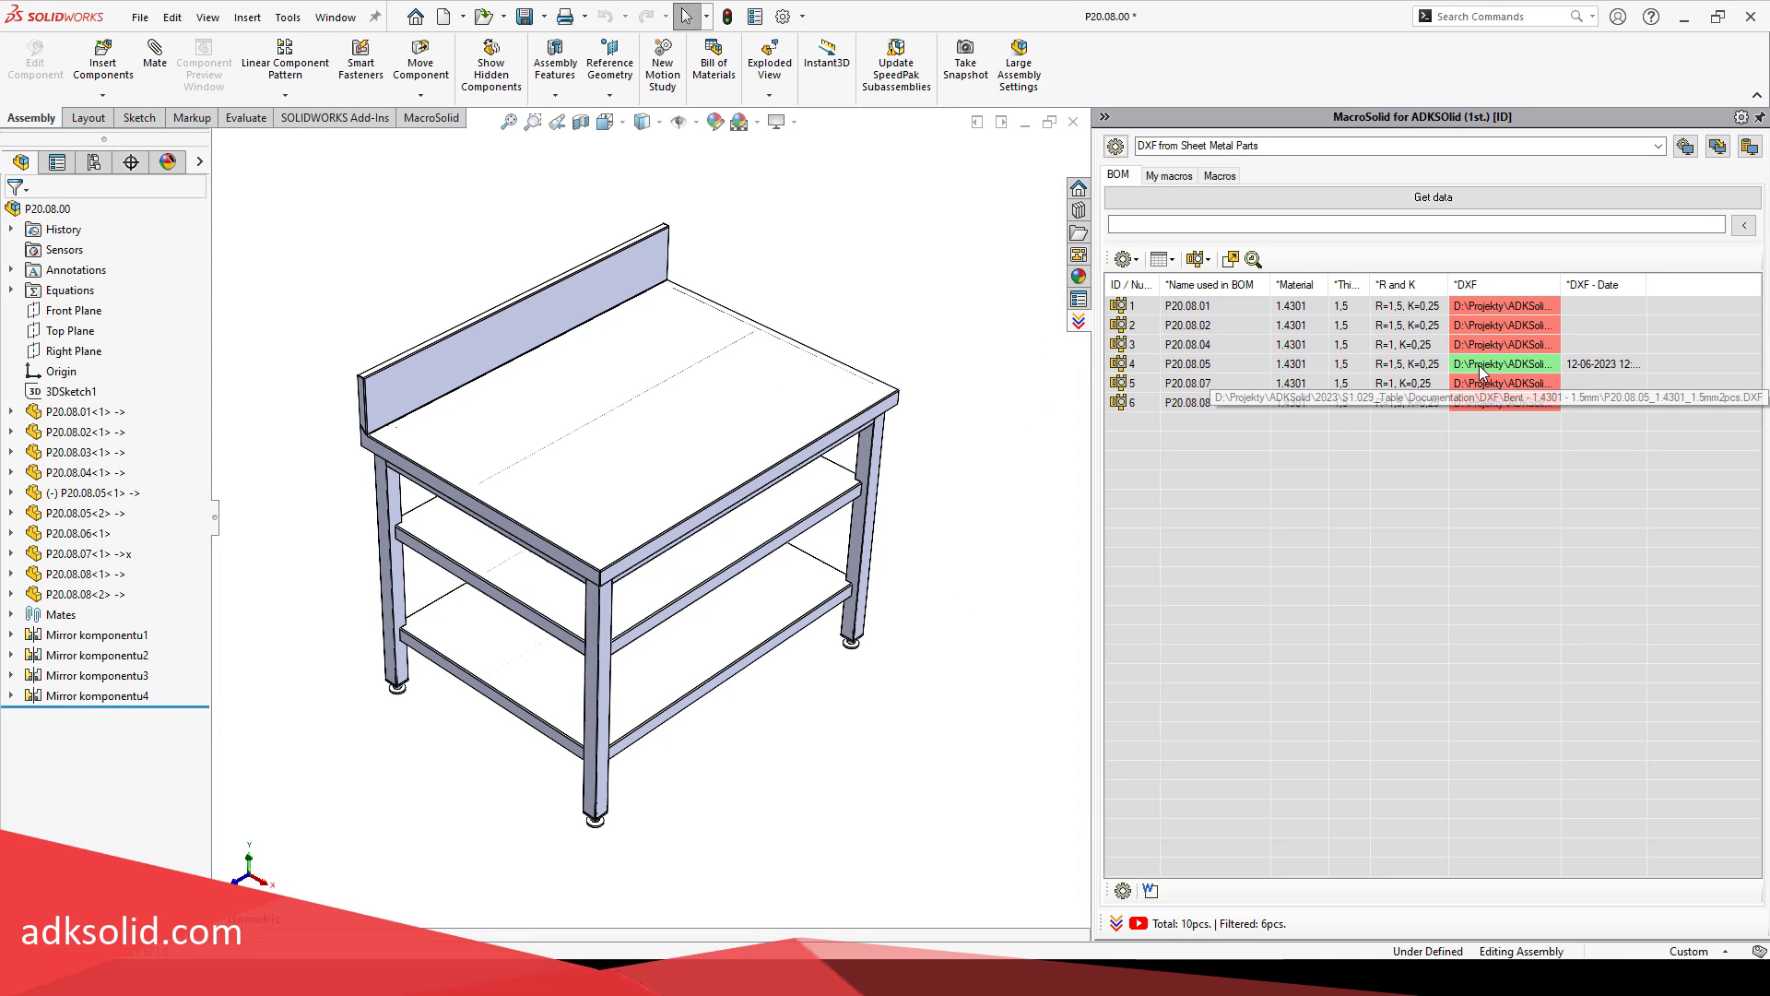
left_click(1479, 365)
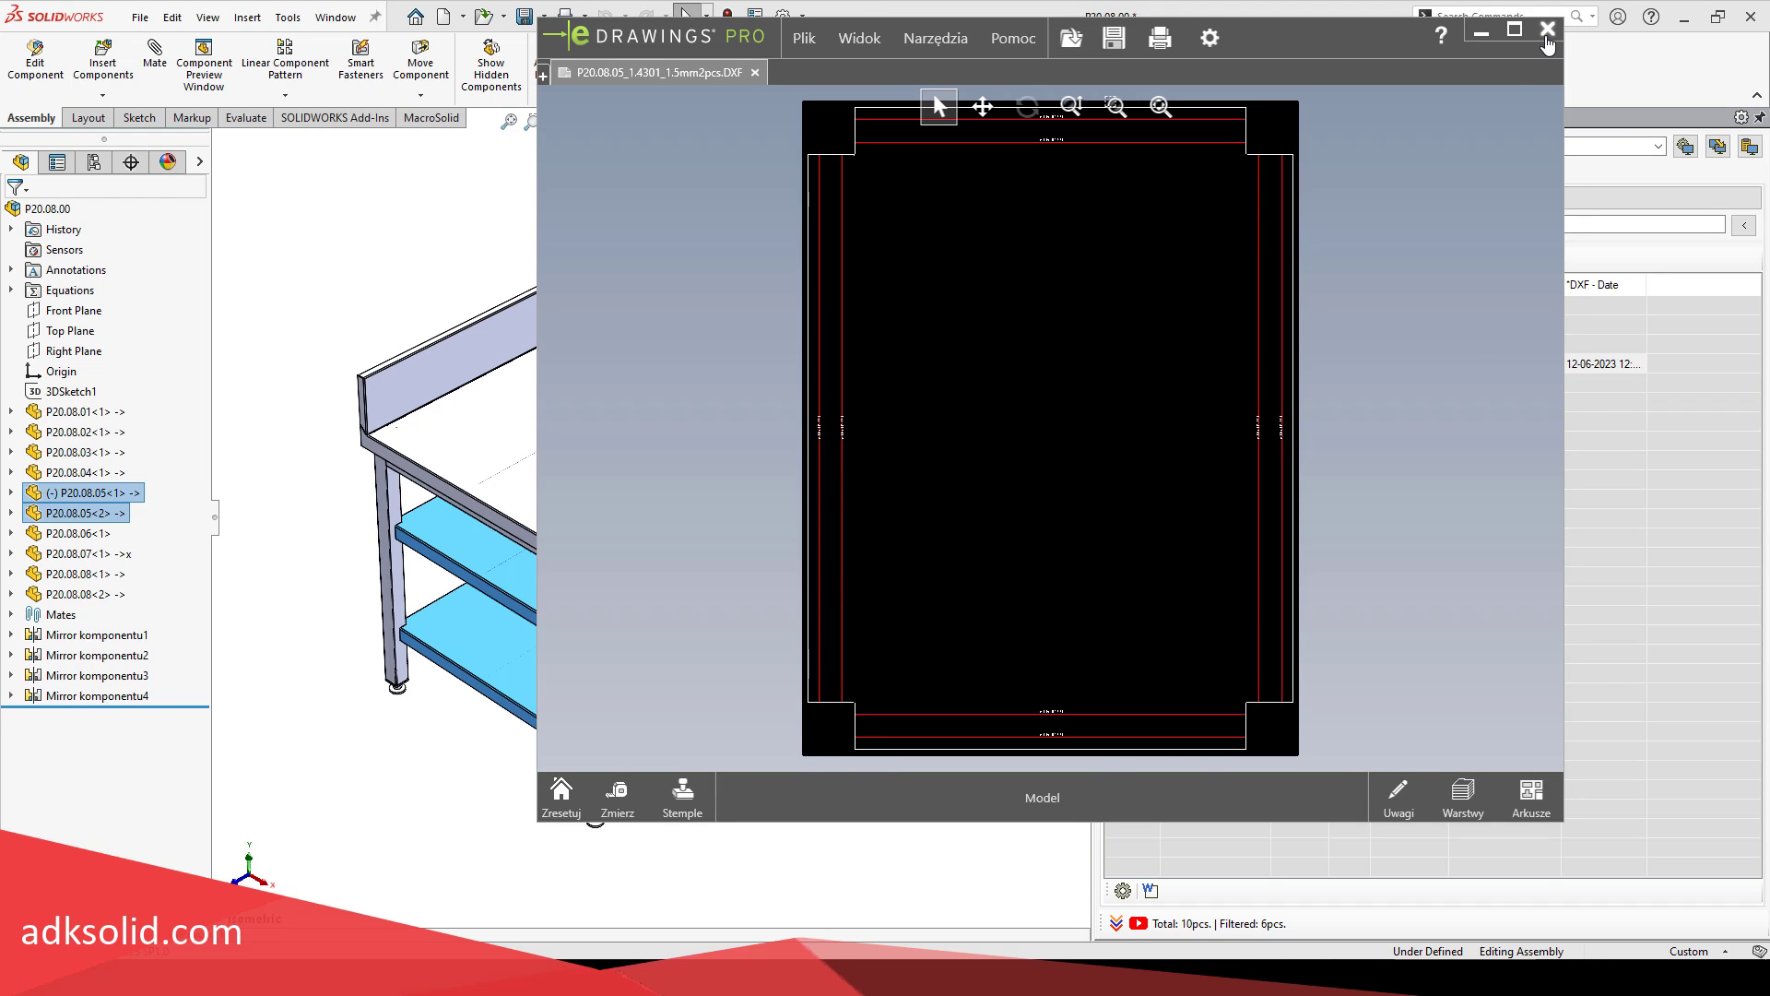
left_click(1546, 37)
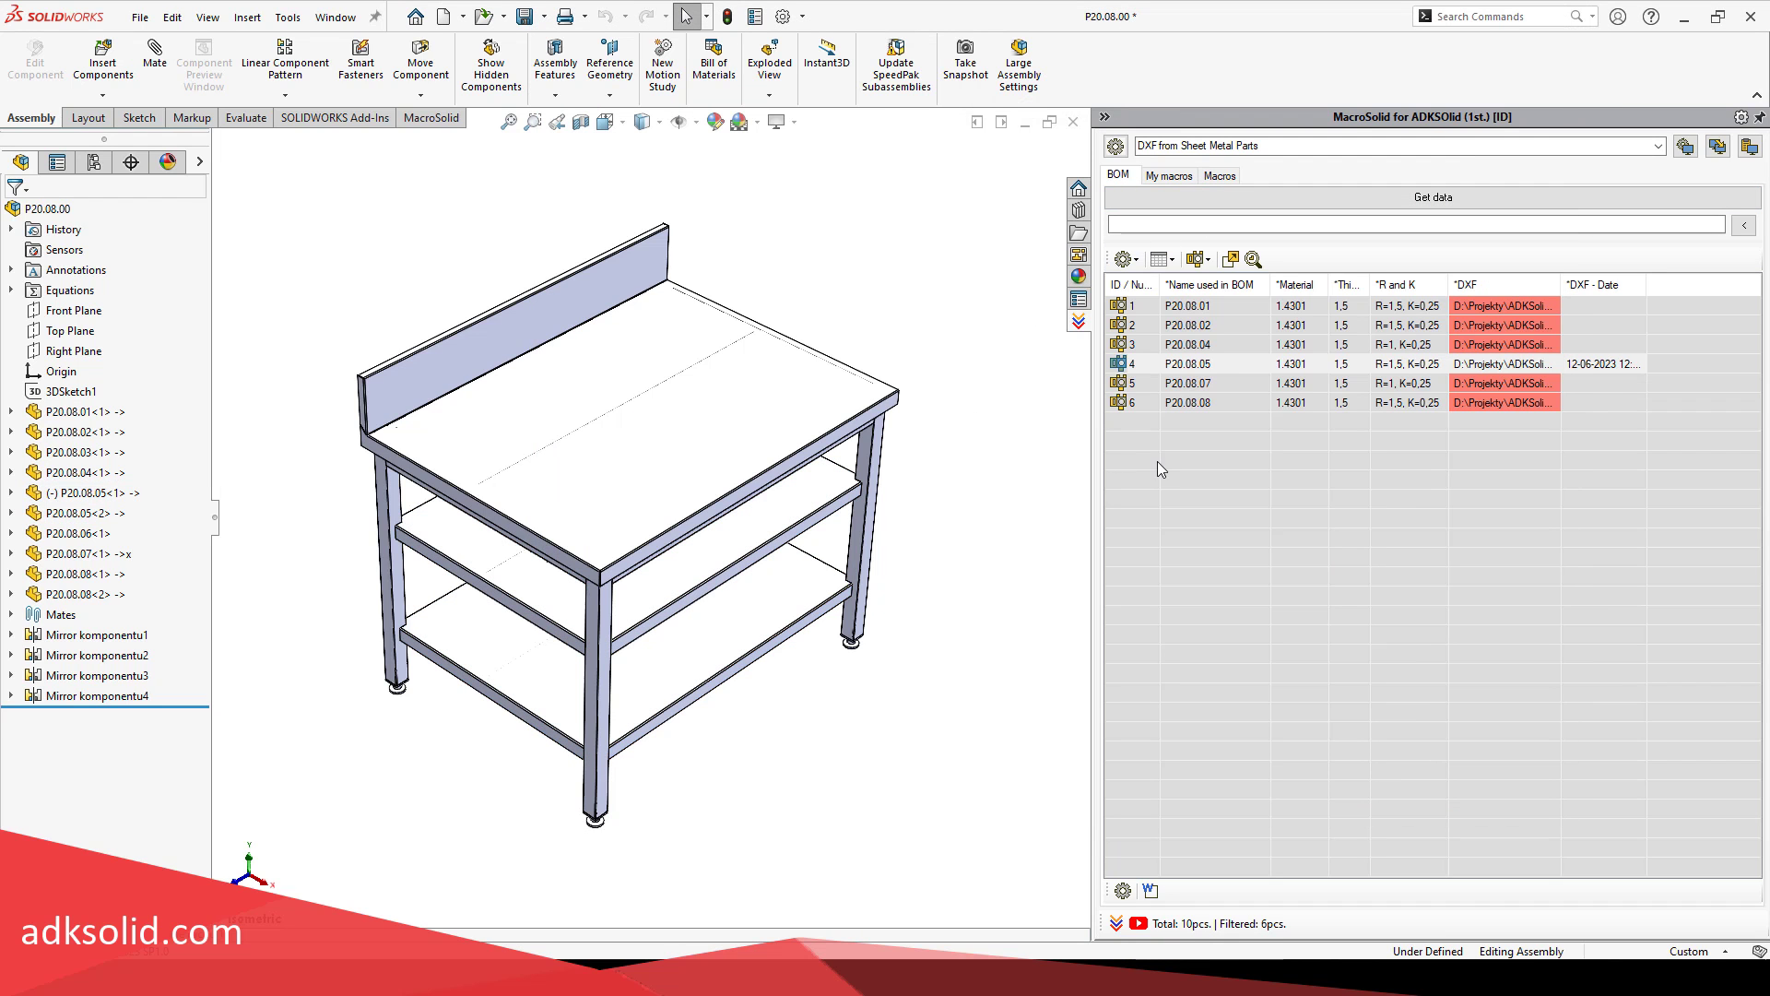
Step: Reopen the DXF macro's settings and clear the map file path
left_click(1220, 176)
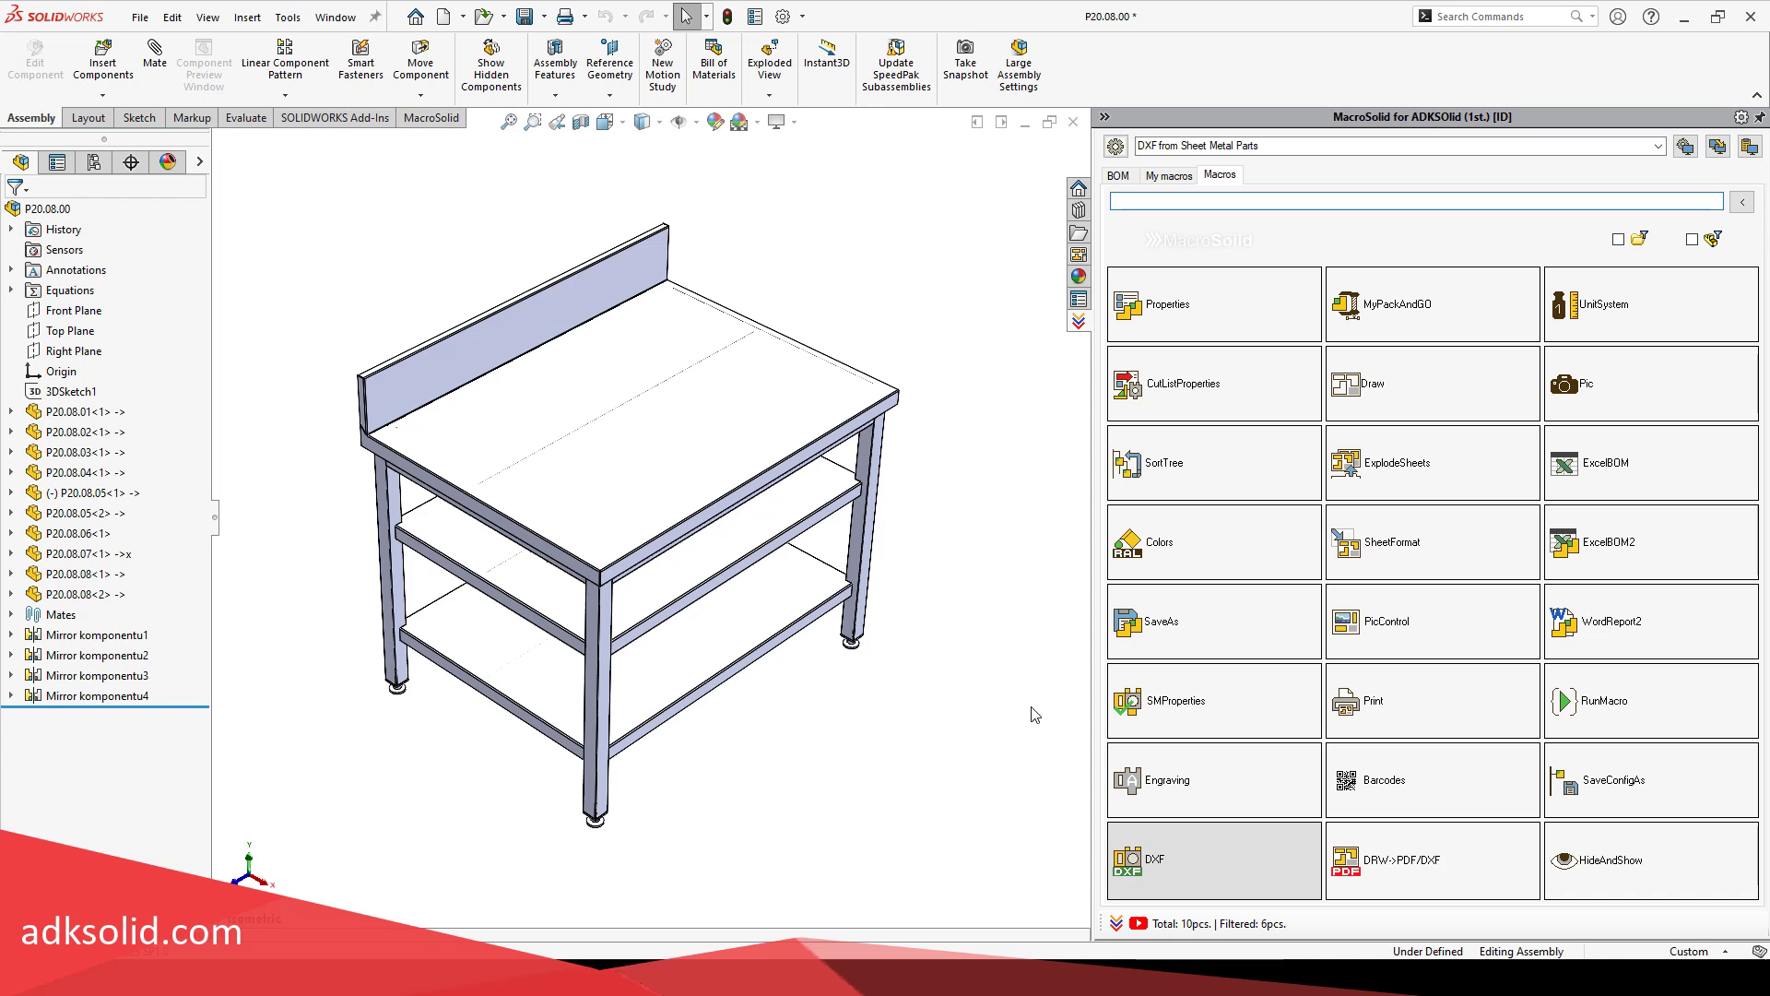
left_click(1219, 406)
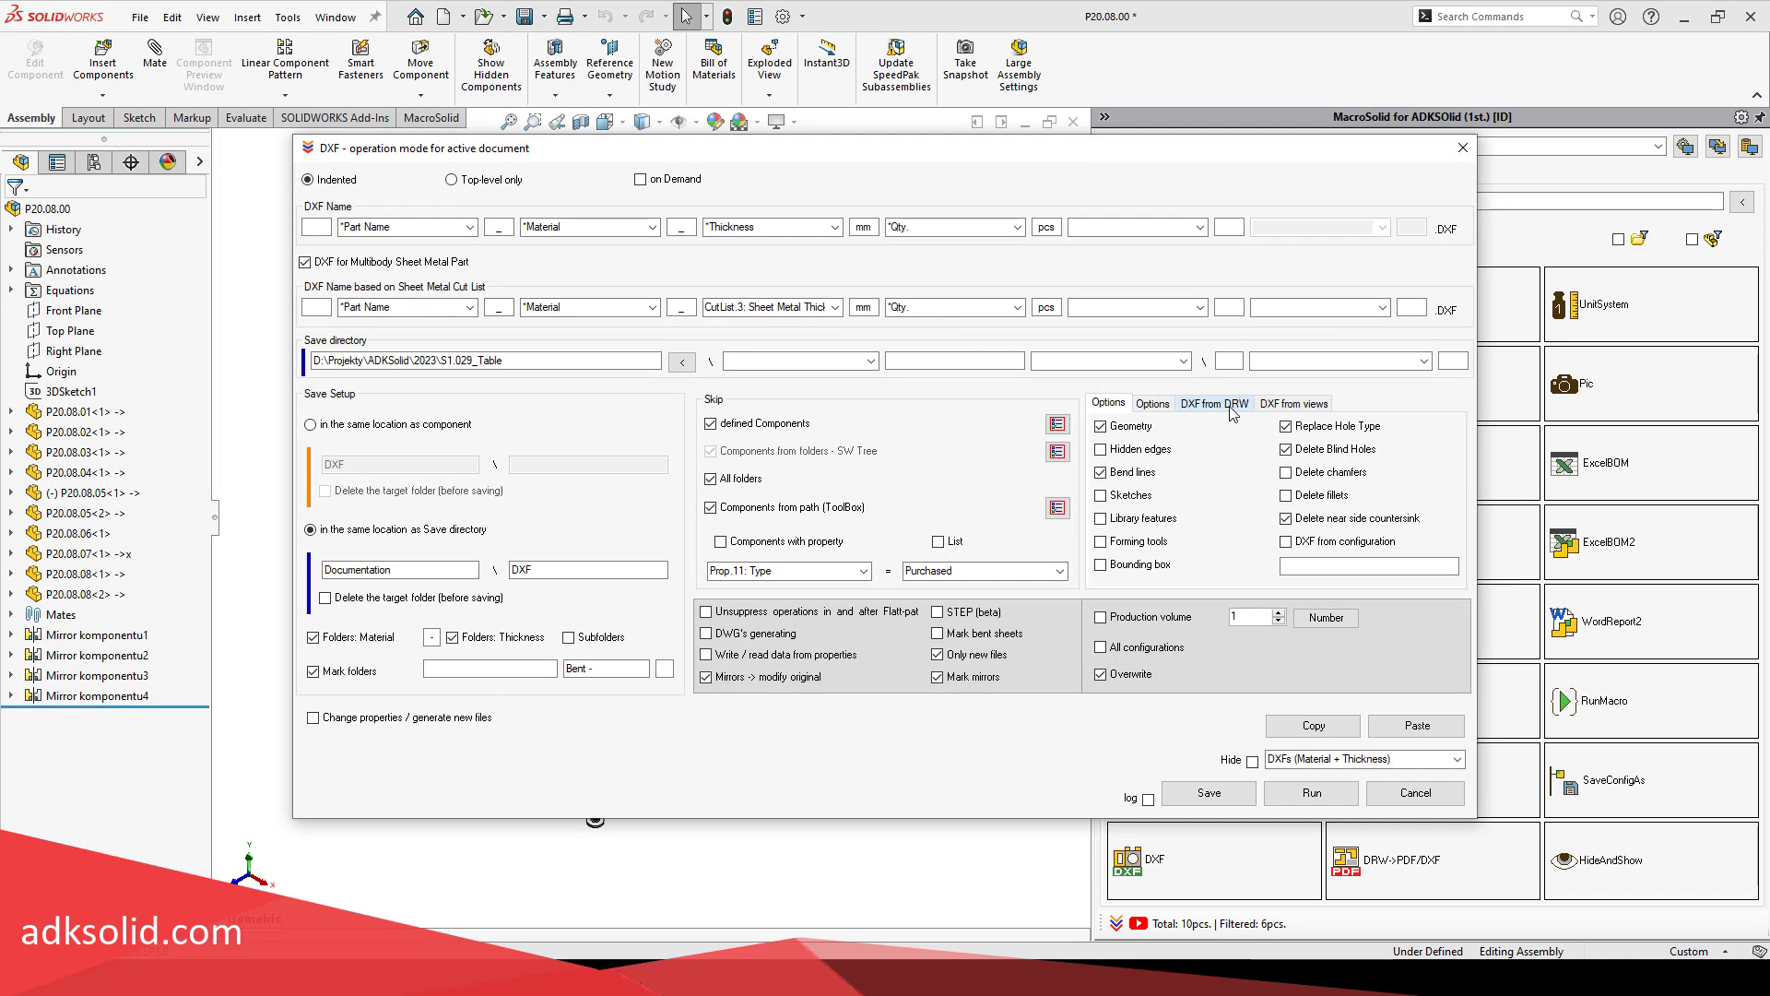
left_click(1153, 403)
left_click(1106, 430)
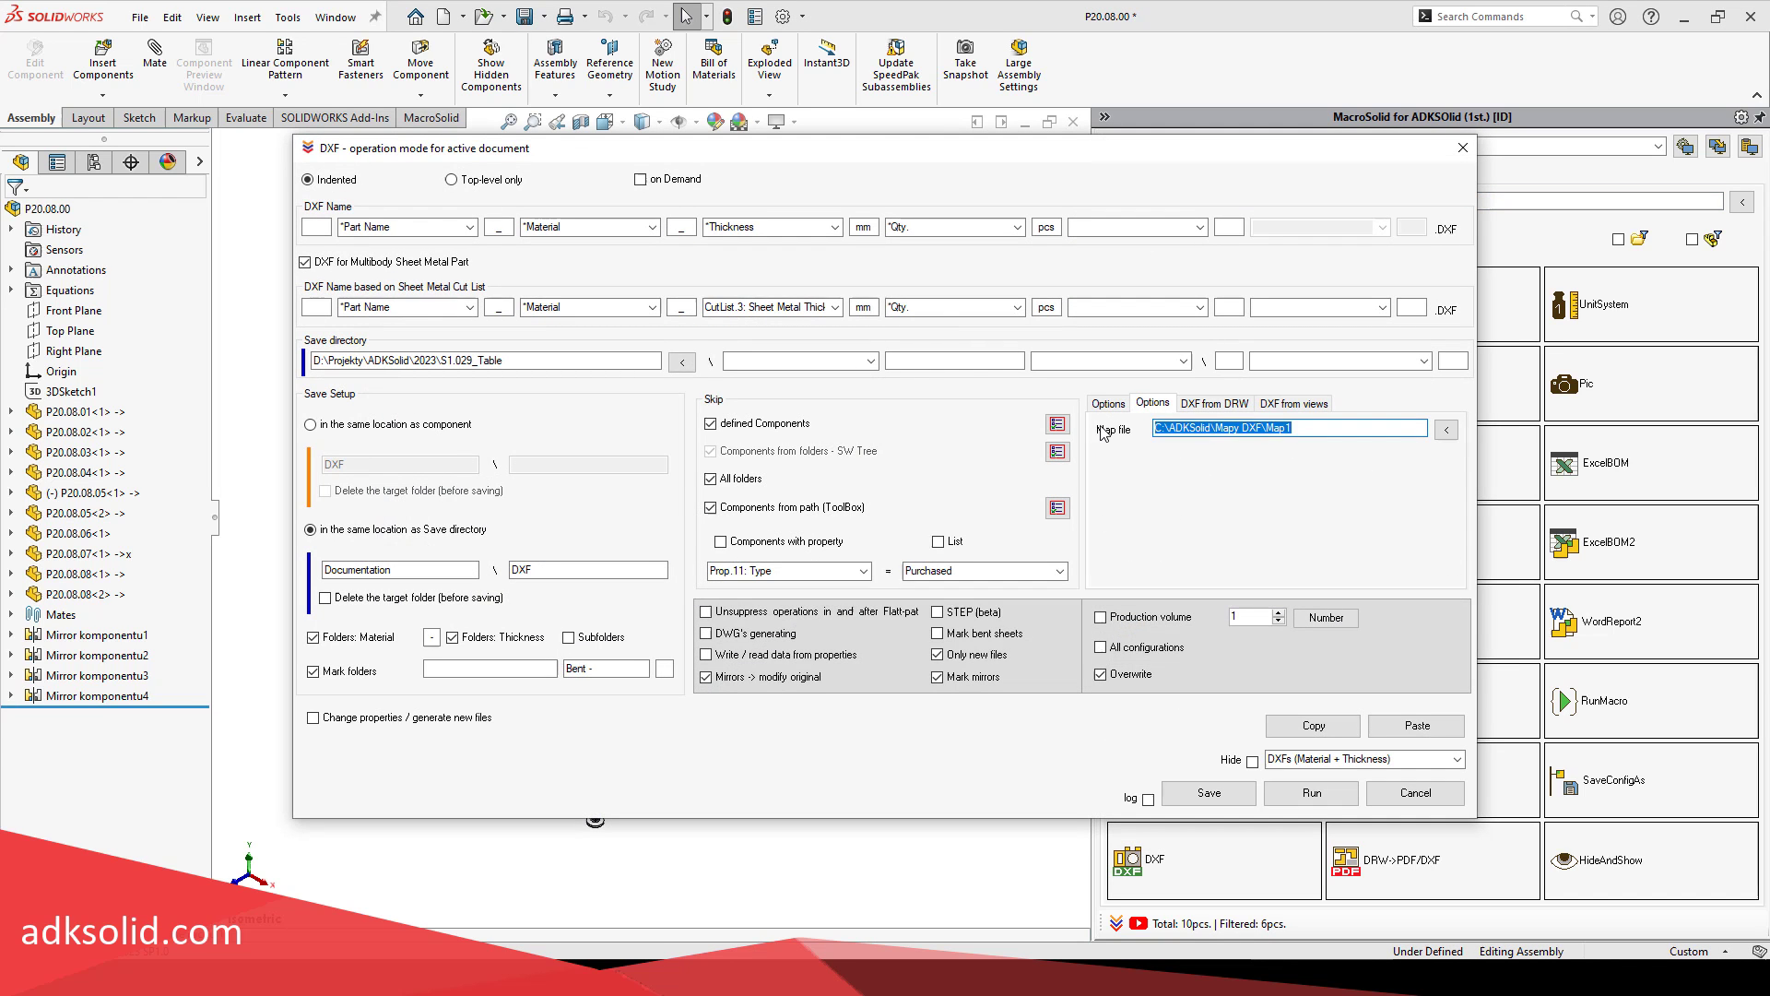
key("Delete")
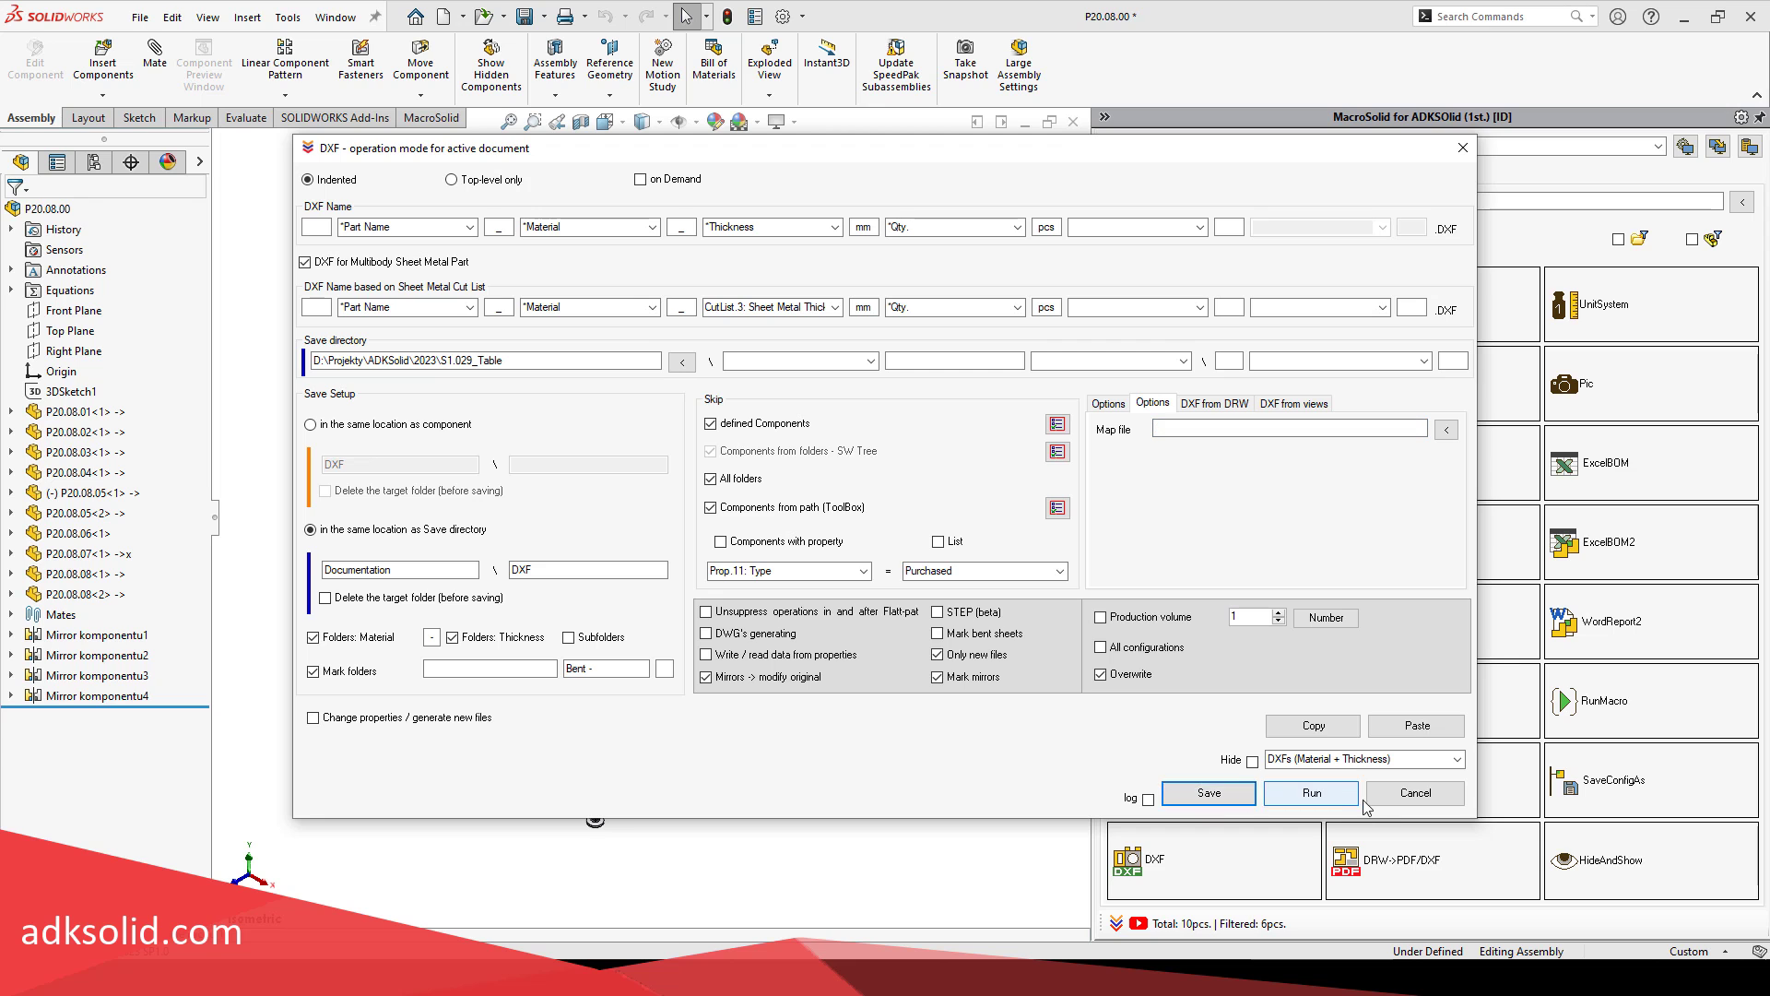